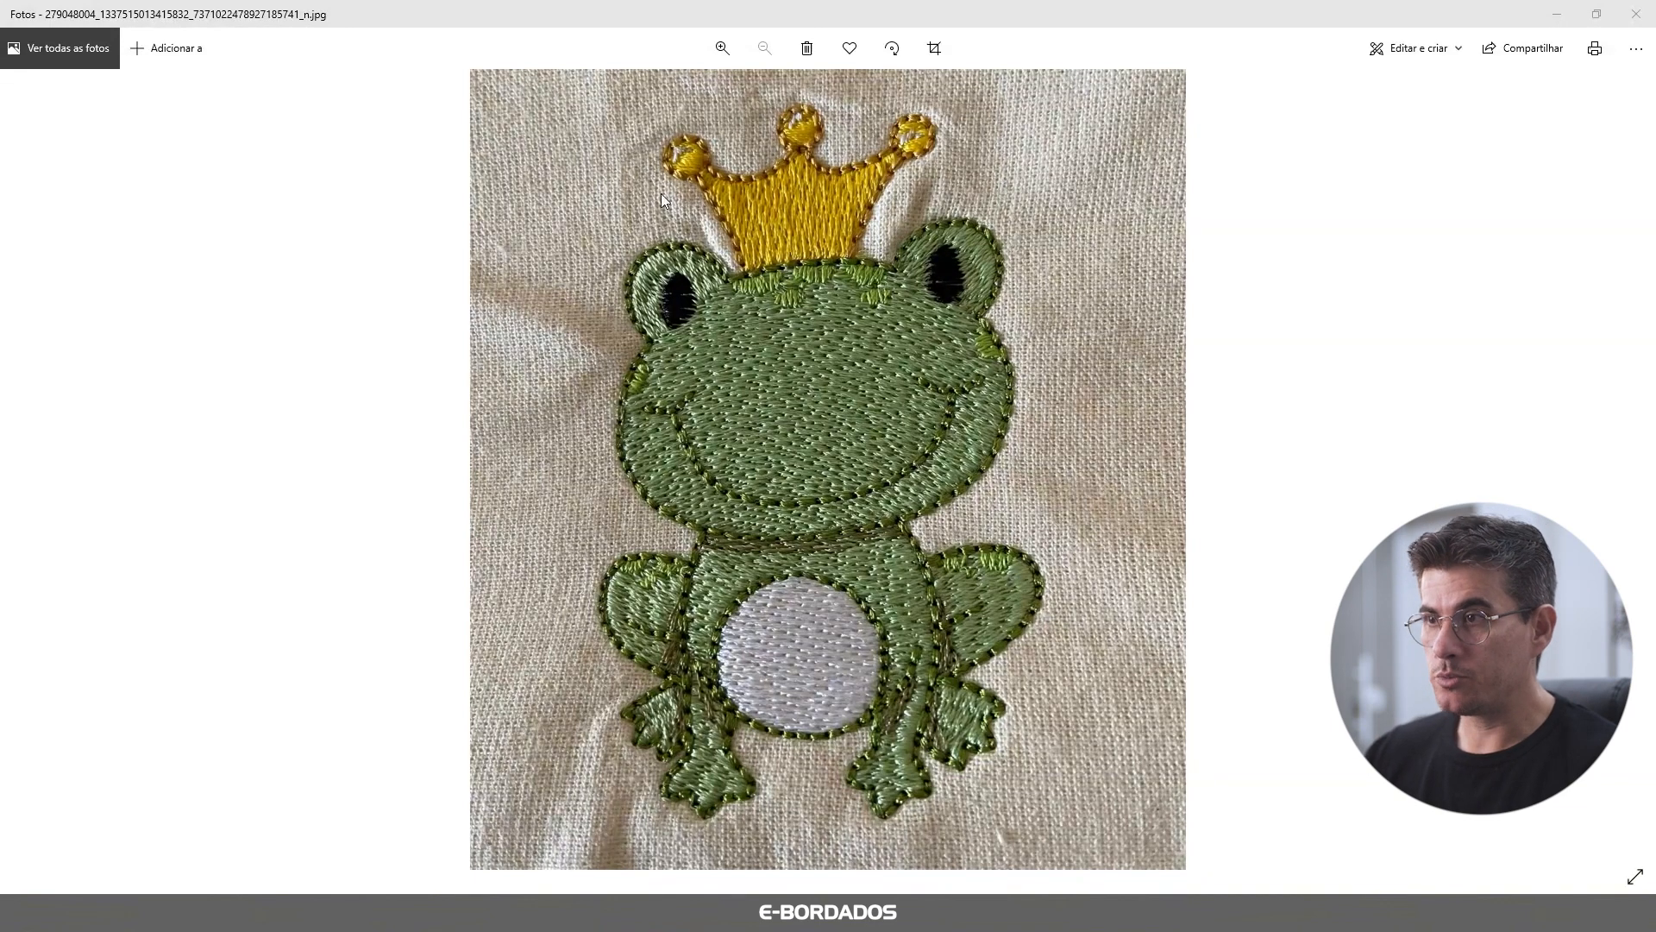
# Examine the photos of the embroidered frog's front and back, looking closely at the crown and head stitching.
pyautogui.scroll(3, 687, 153)
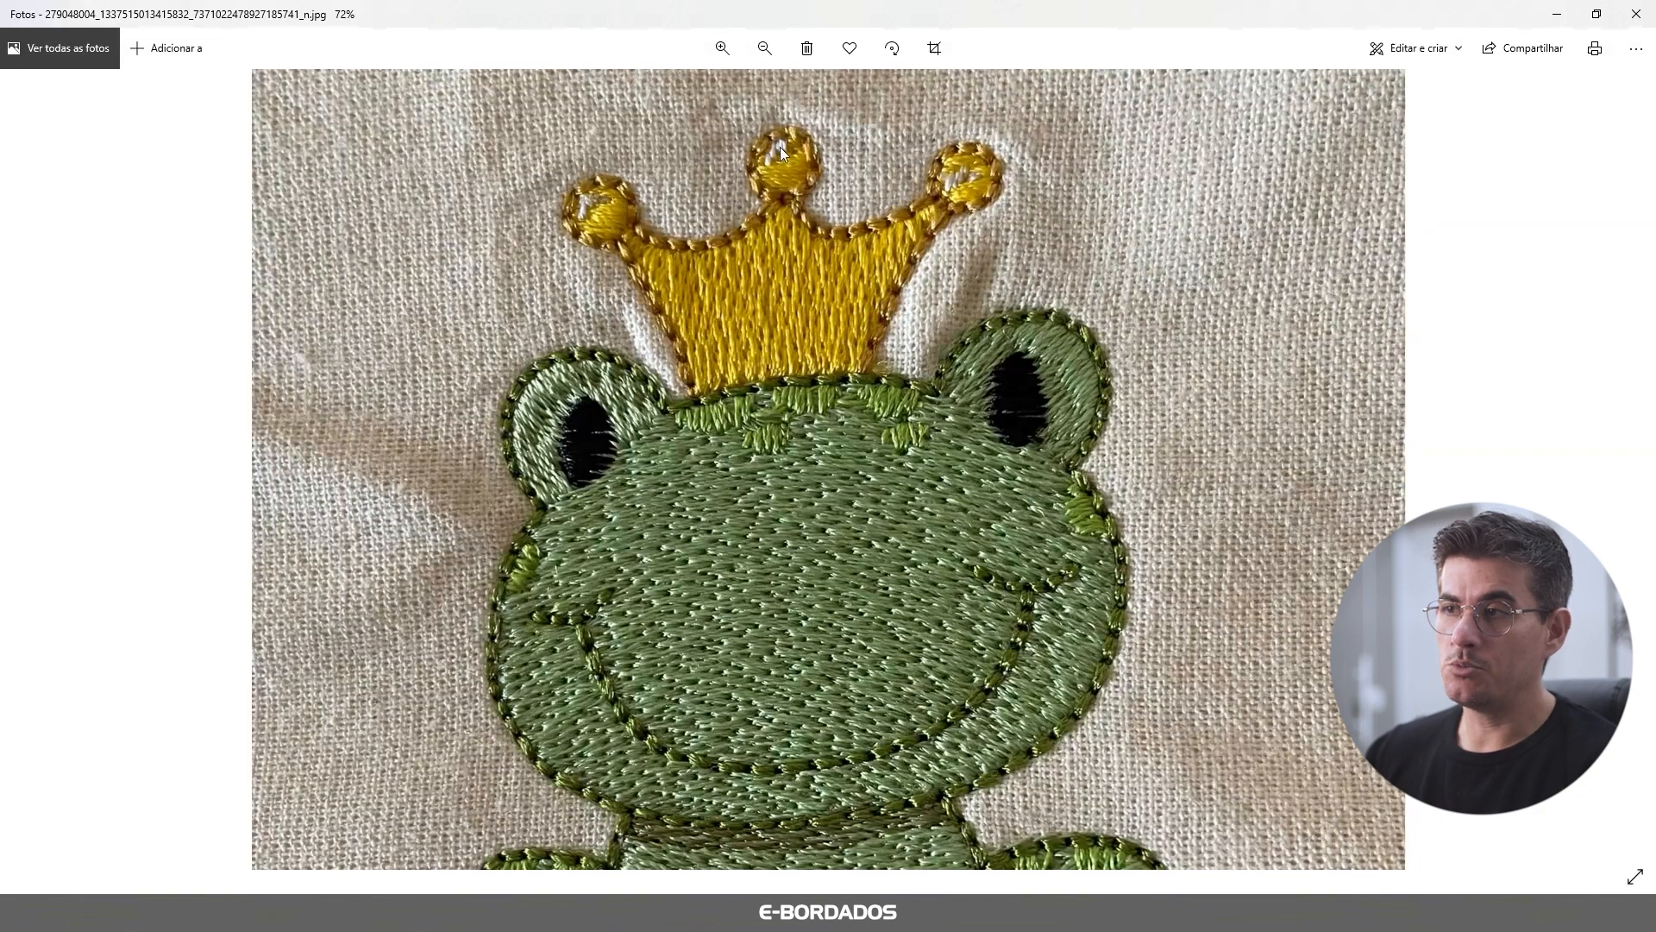
pyautogui.scroll(-3, 971, 193)
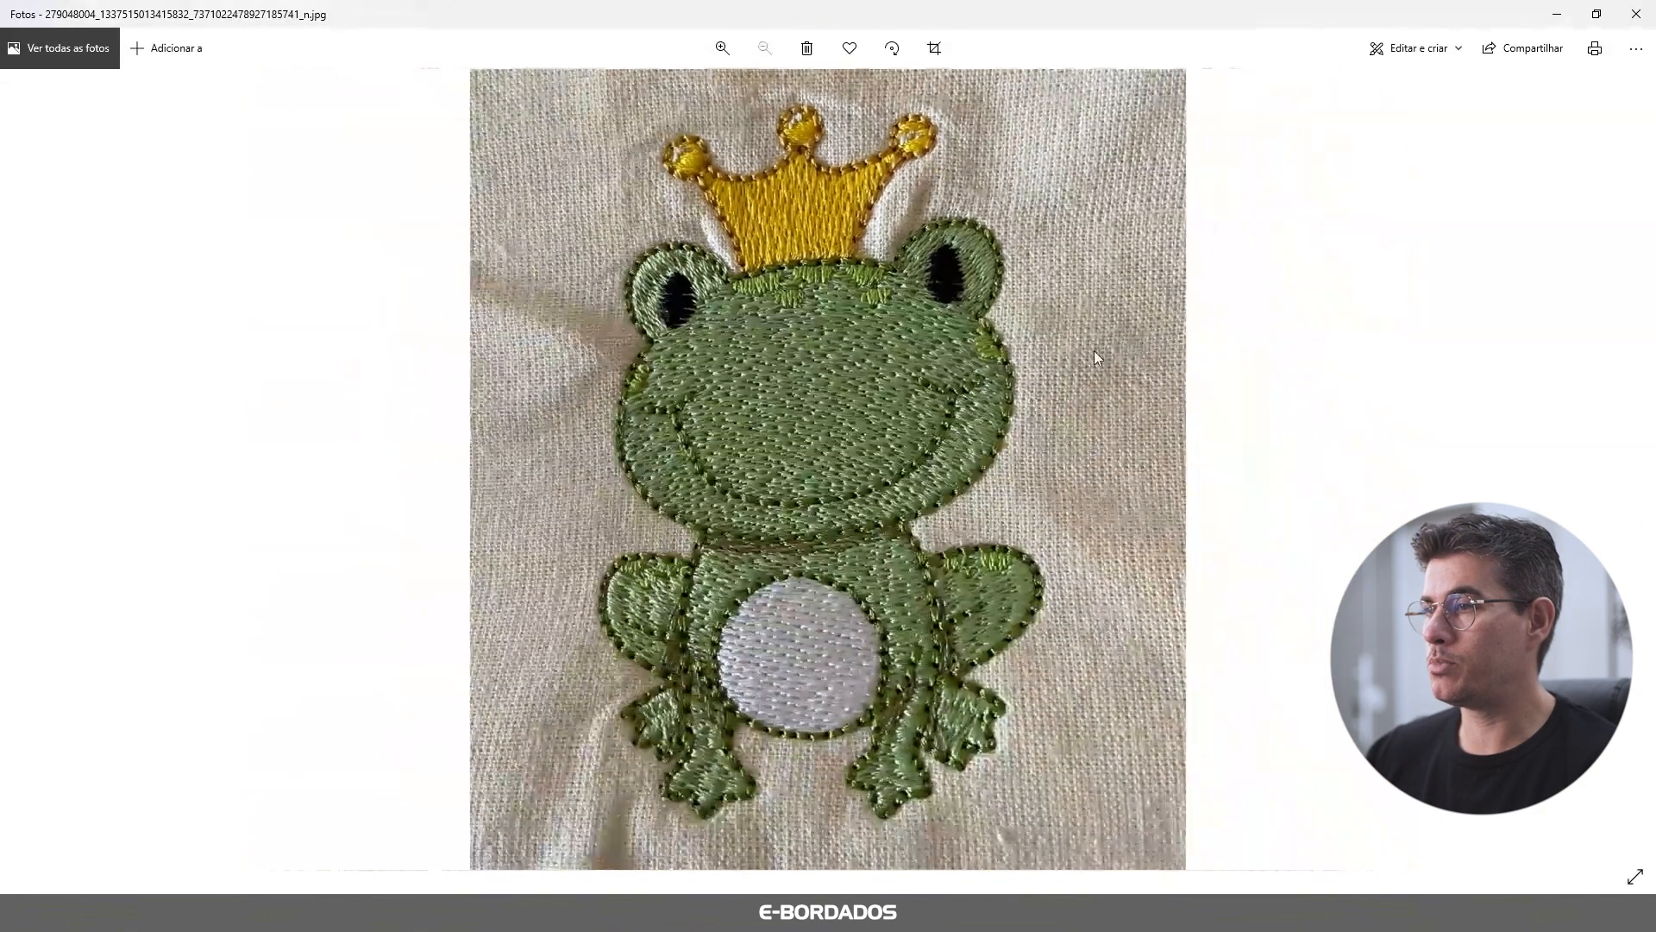
pyautogui.click(1634, 462)
pyautogui.scroll(4, 831, 116)
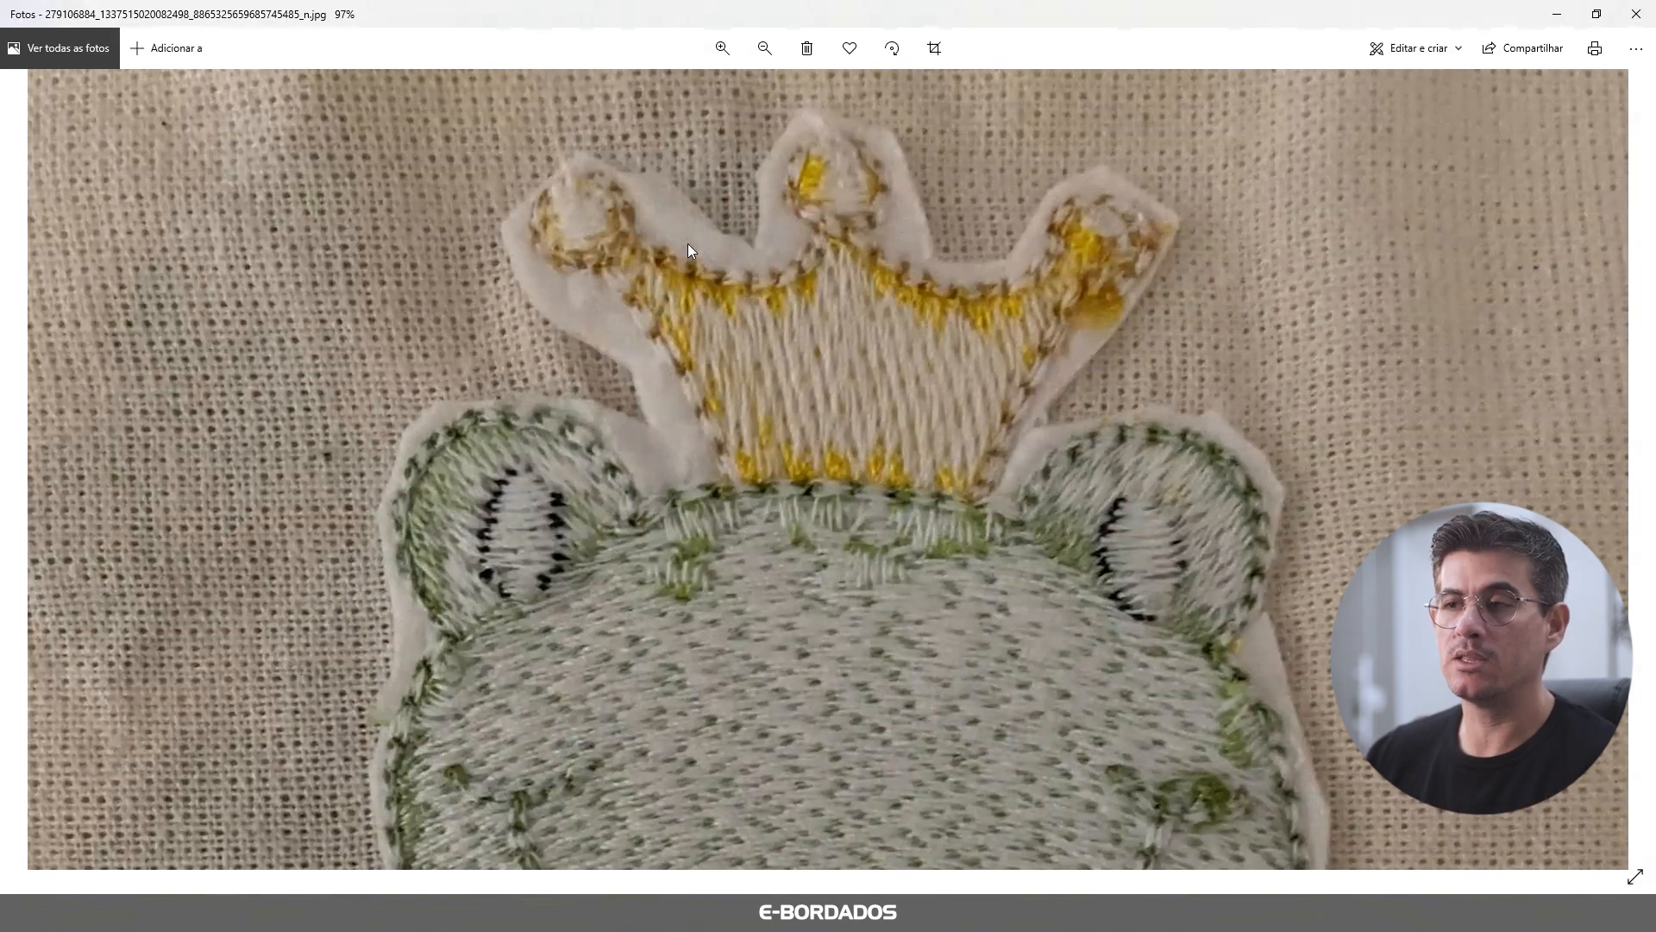
pyautogui.scroll(-3, 807, 260)
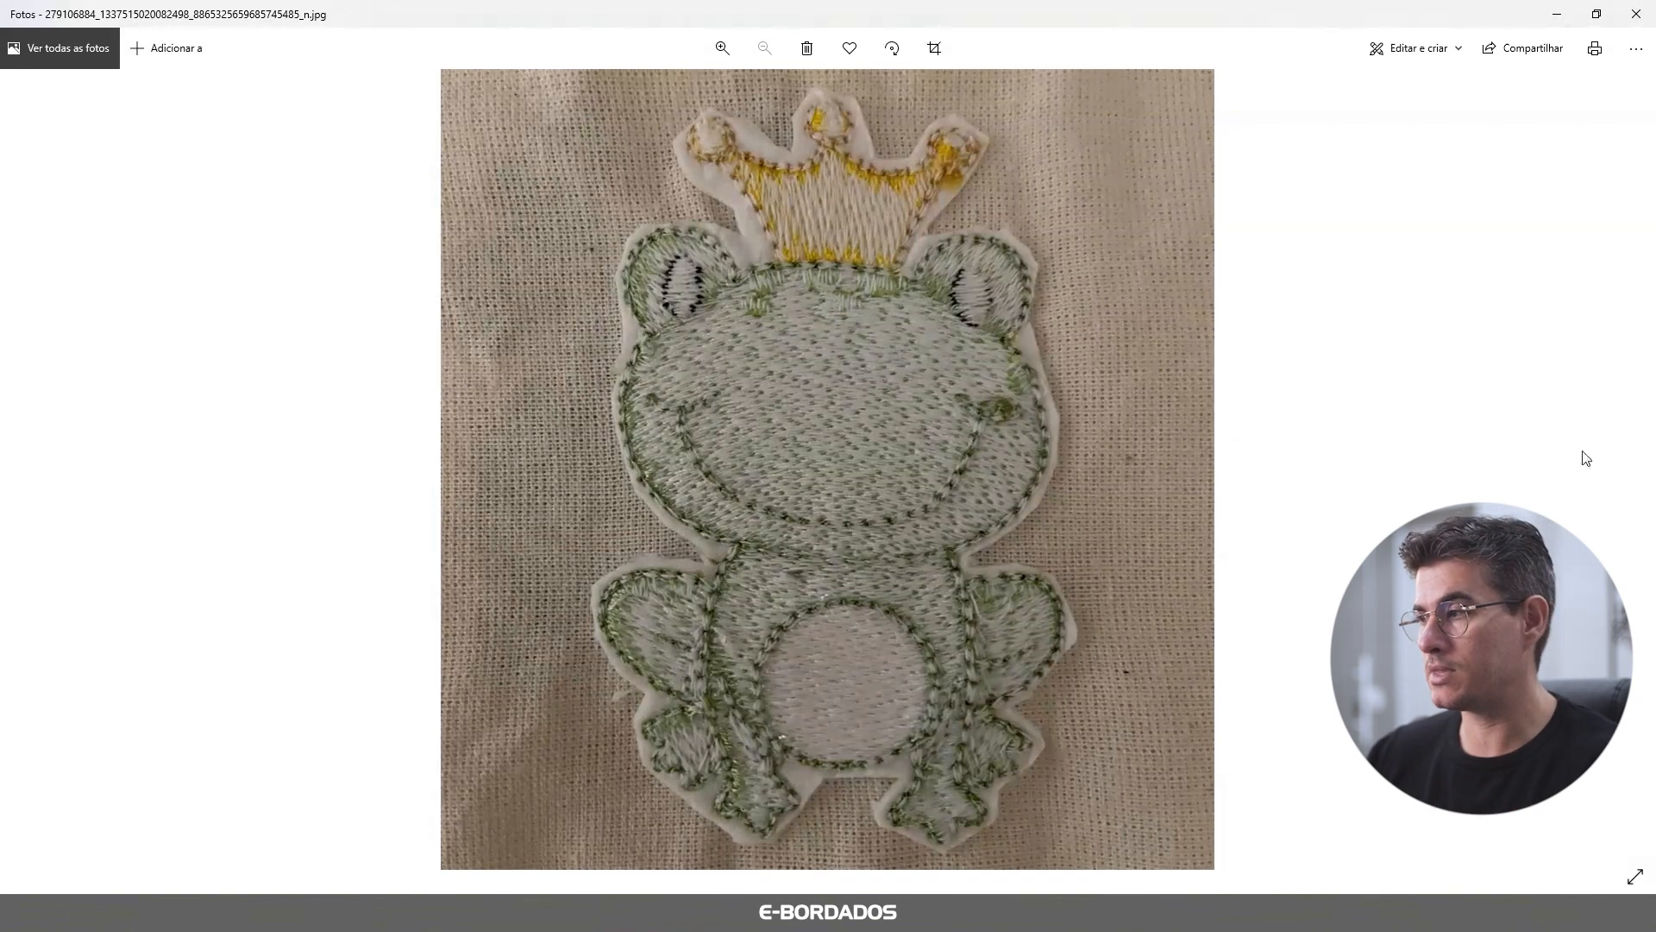
# Switch to Wilcom EmbroideryStudio and shift the frog reference bitmap slightly up toward the embroidered frog.
pyautogui.hotkey('alt', 'Tab')
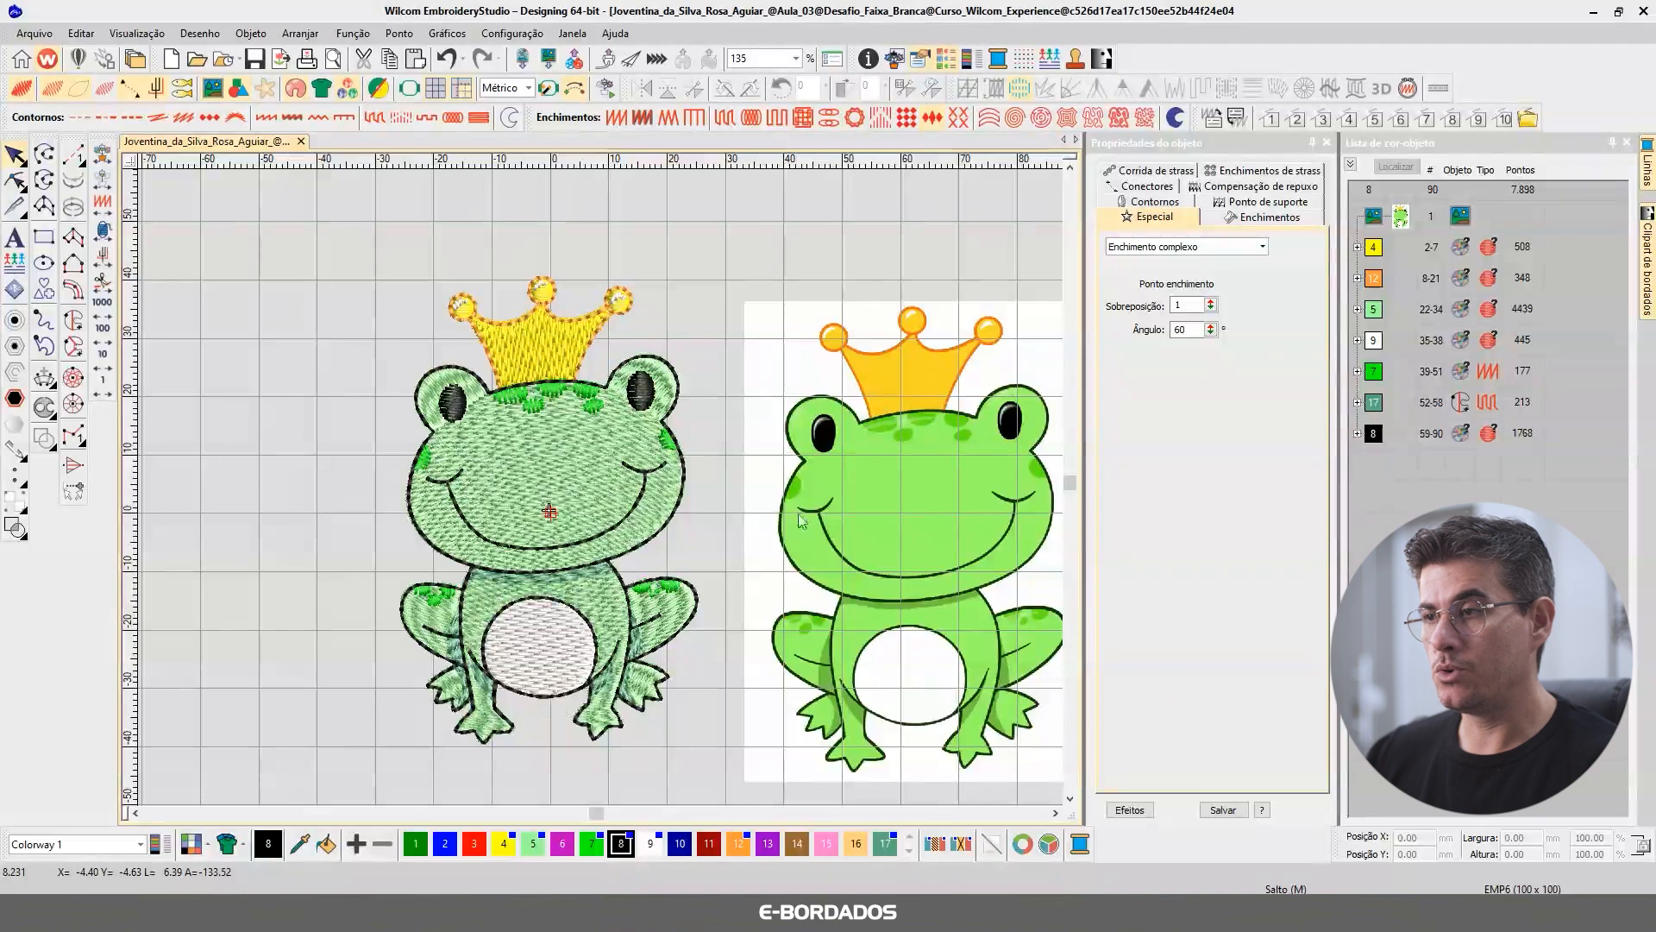
pyautogui.scroll(1, 877, 283)
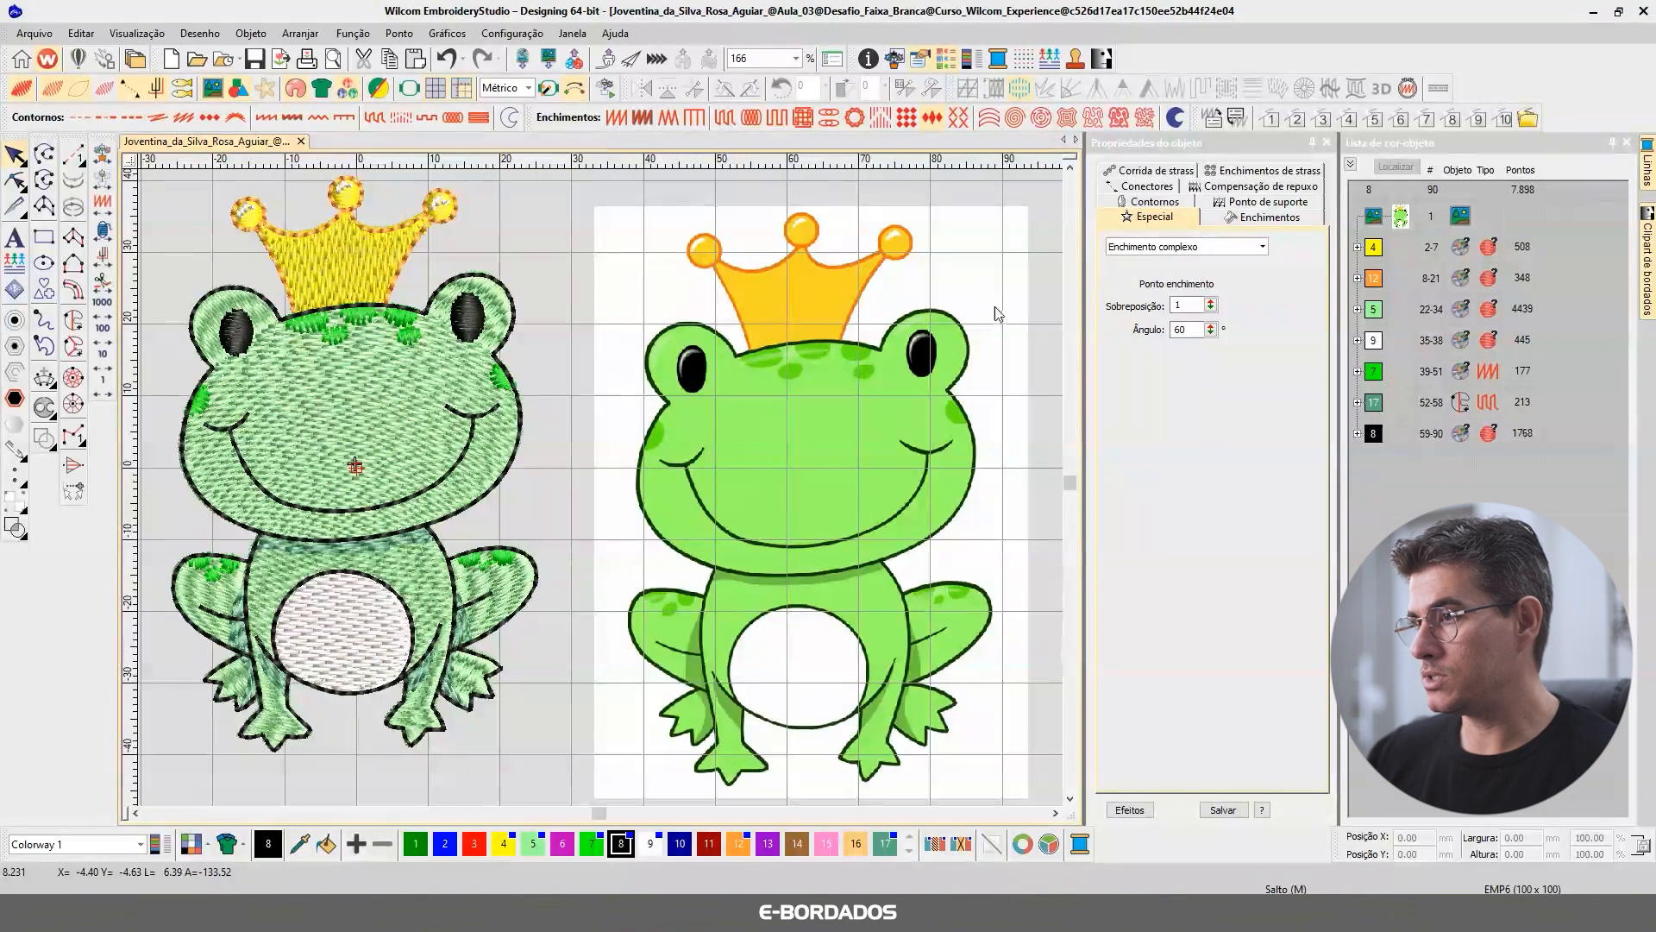
pyautogui.click(712, 350)
pyautogui.moveTo(713, 351); pyautogui.dragTo(701, 335)
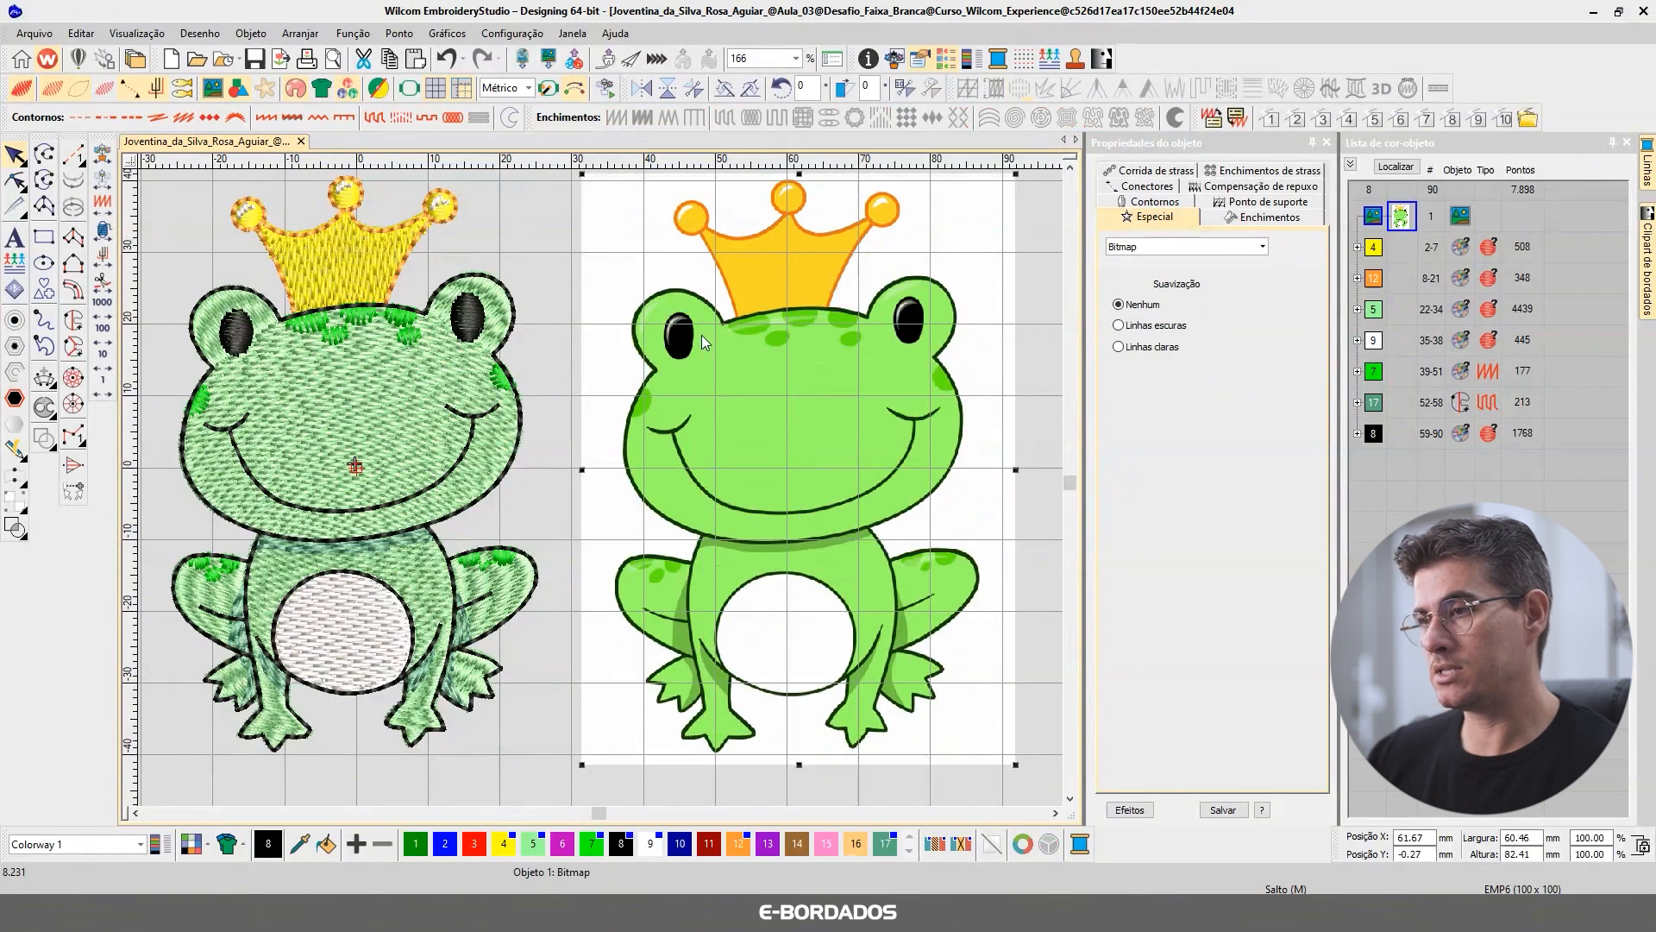
pyautogui.scroll(1, 731, 334)
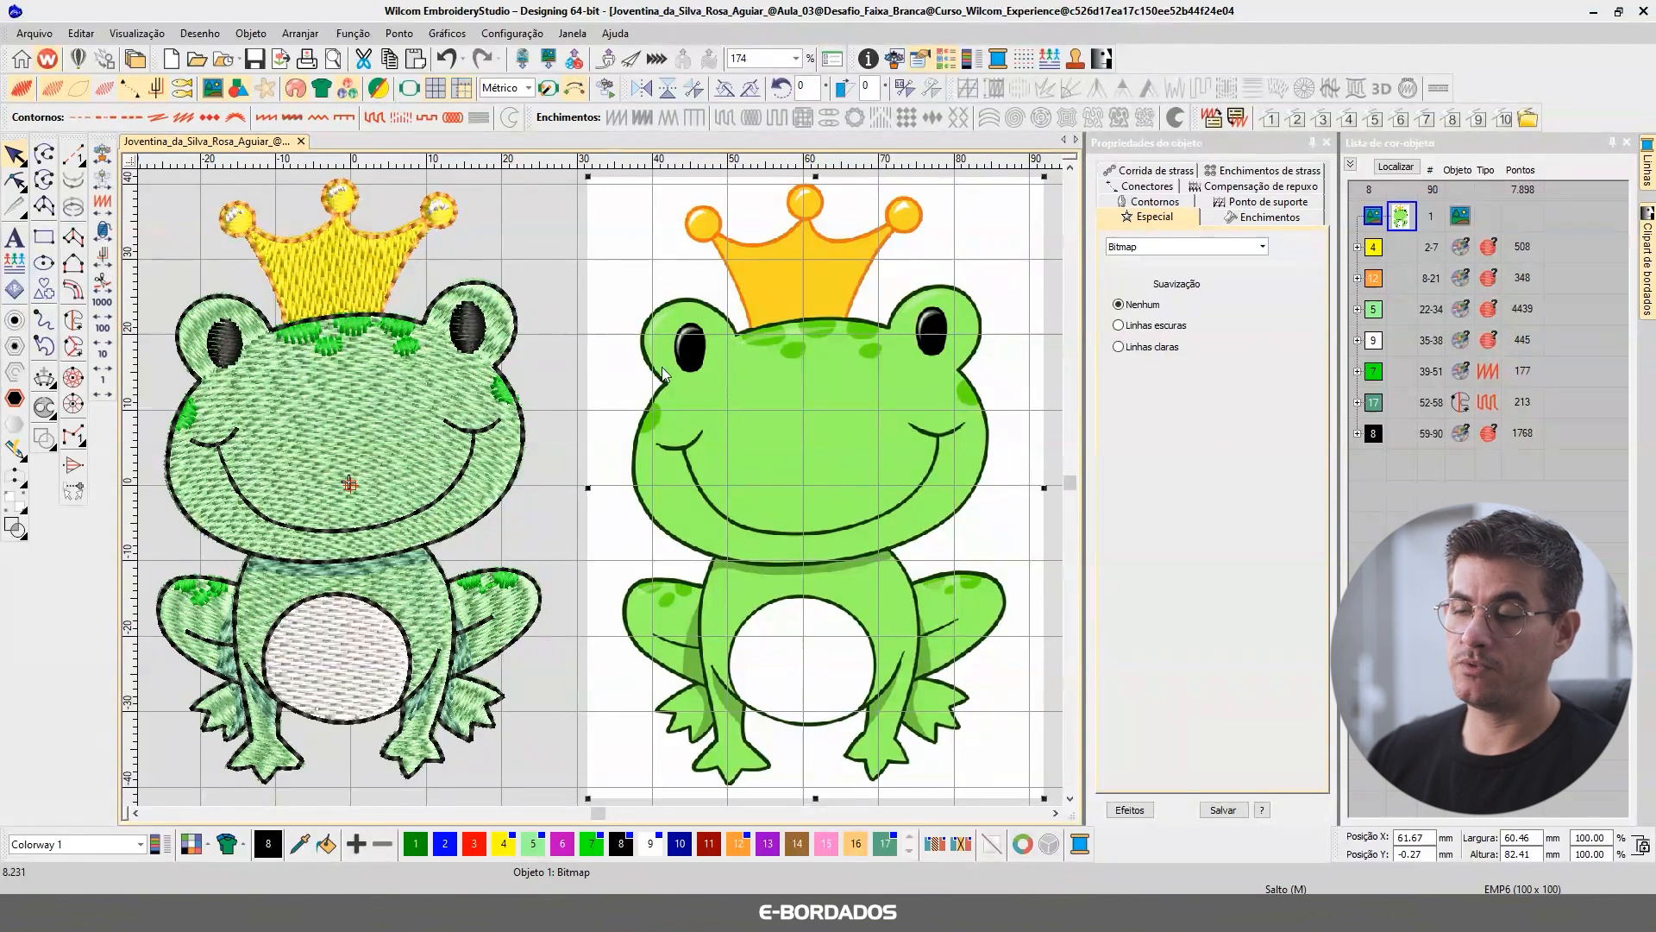
# Hide the frog reference bitmap so only the embroidery design is displayed.
pyautogui.press('Escape')
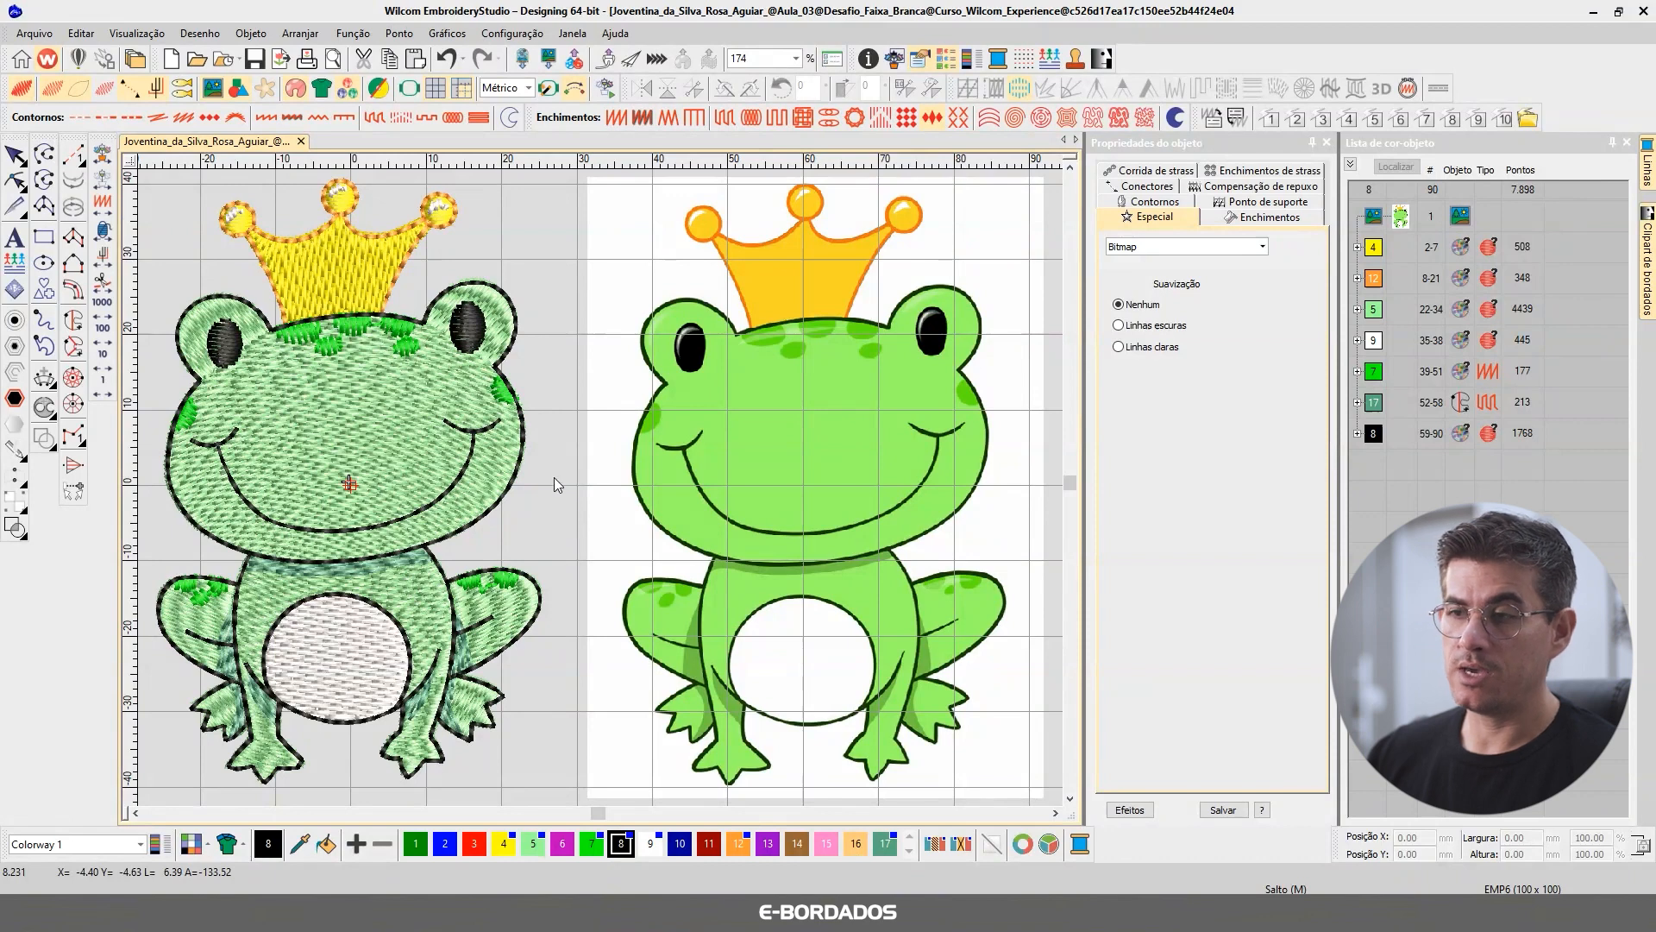
pyautogui.click(211, 87)
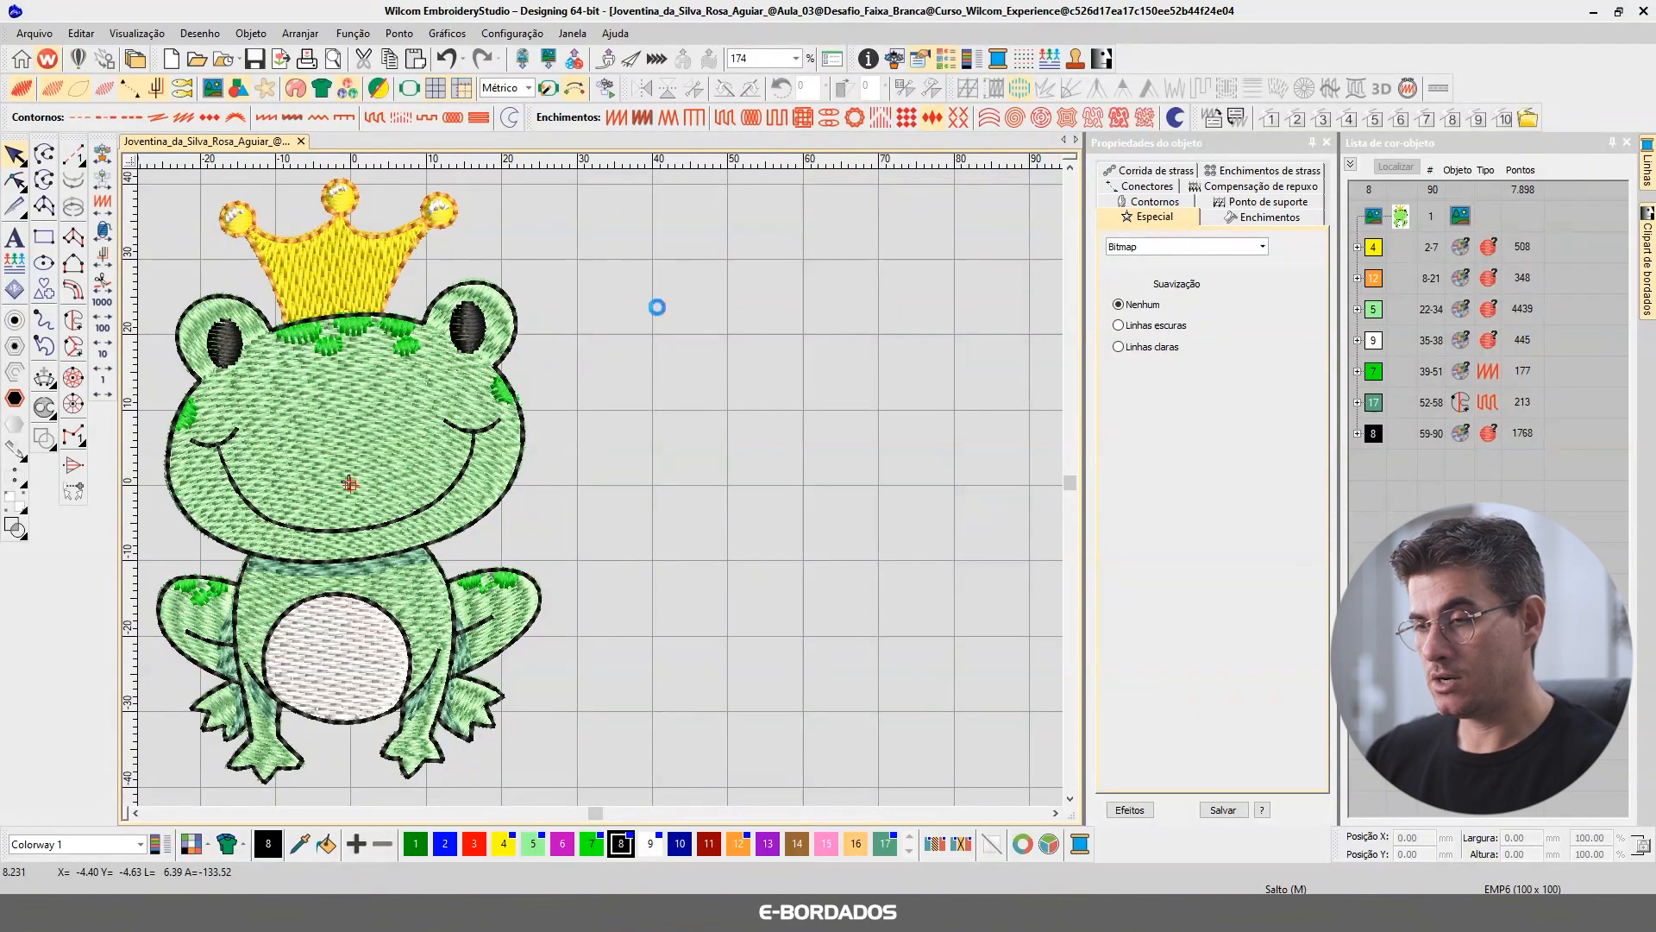
pyautogui.press('0')
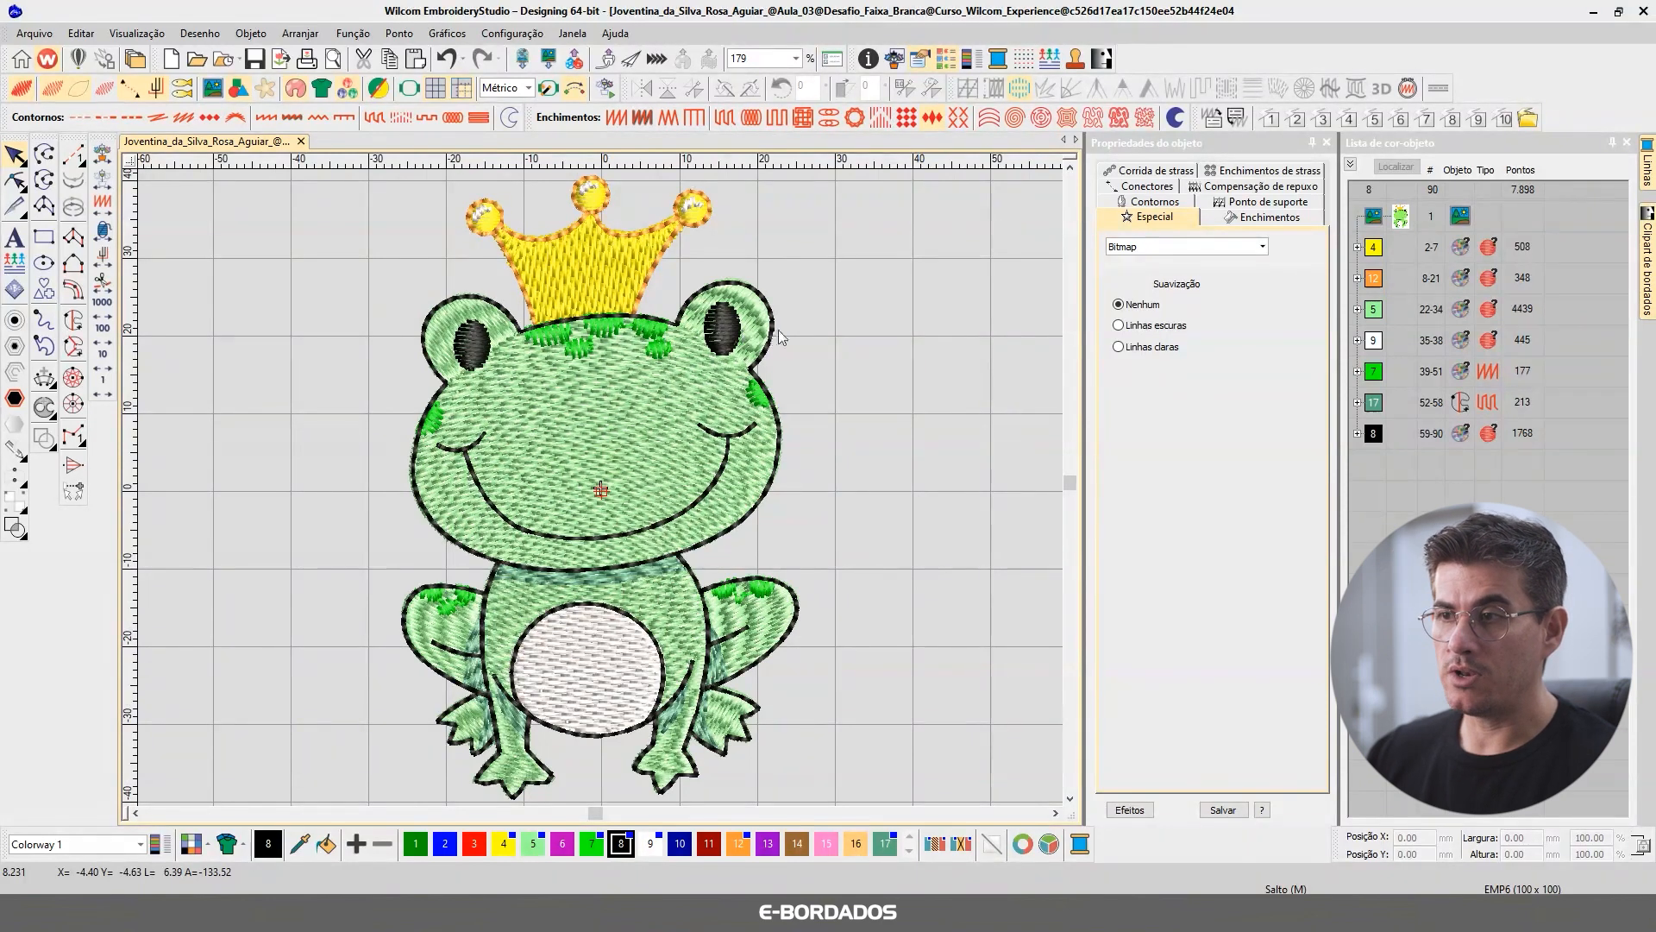
# Play the stitch simulation of the whole frog from the start, with playback speed at 3300 s/m and finally 17700 s/m.
pyautogui.hotkey('ctrl', 'r')
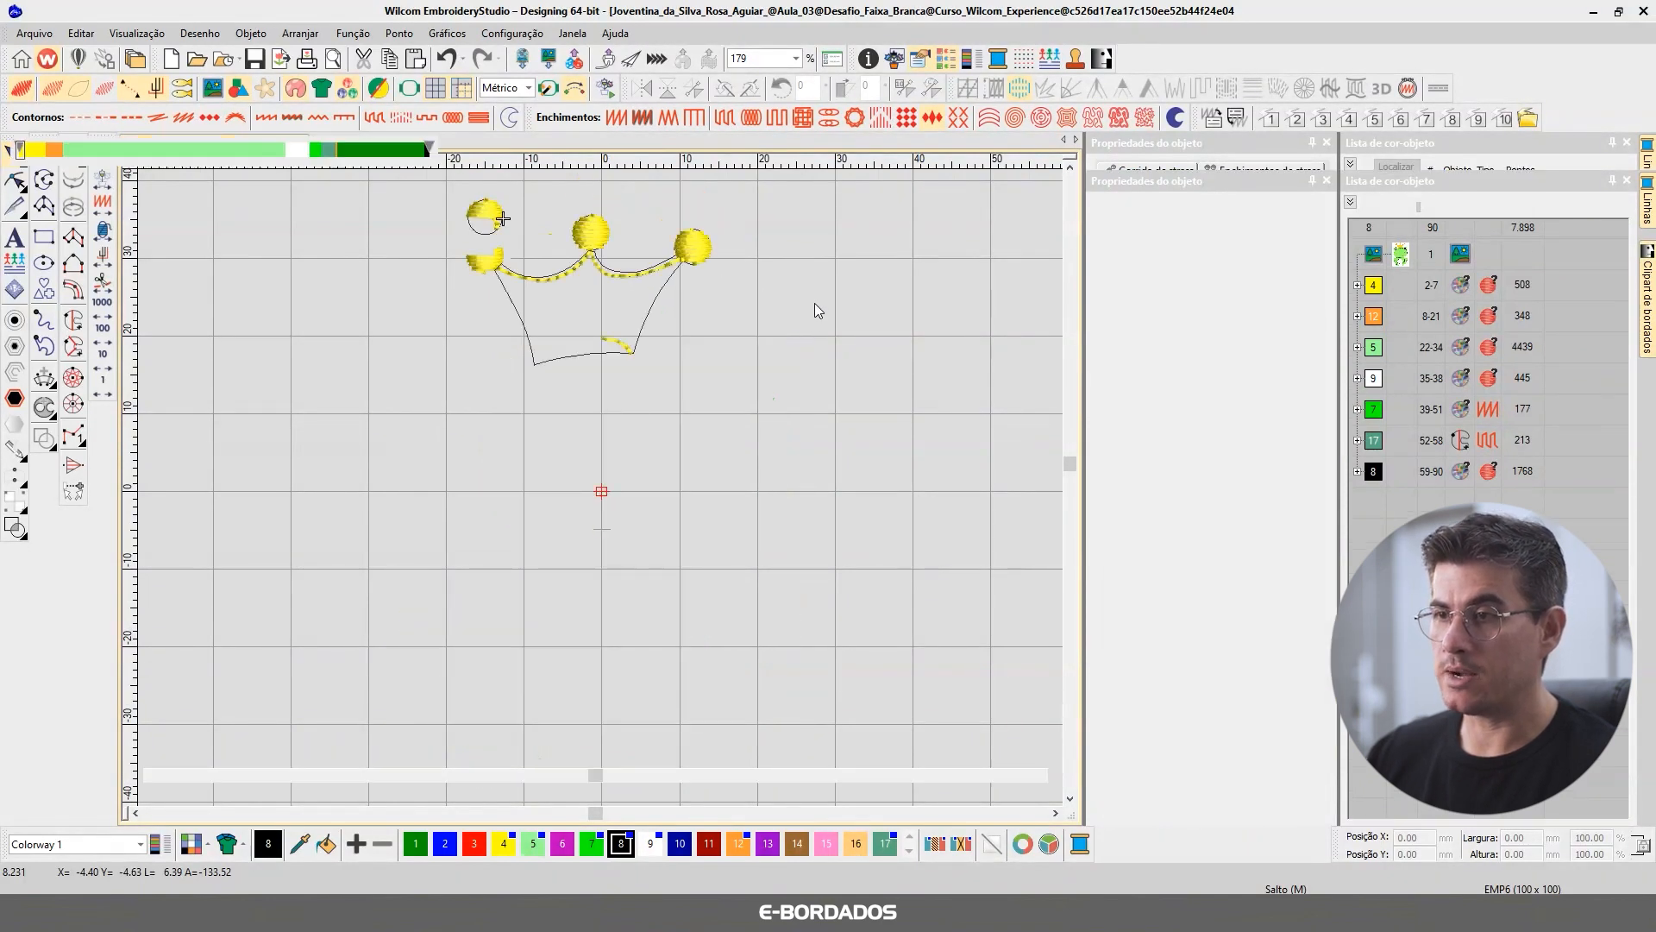
pyautogui.moveTo(766, 151); pyautogui.dragTo(738, 152)
pyautogui.click(518, 151)
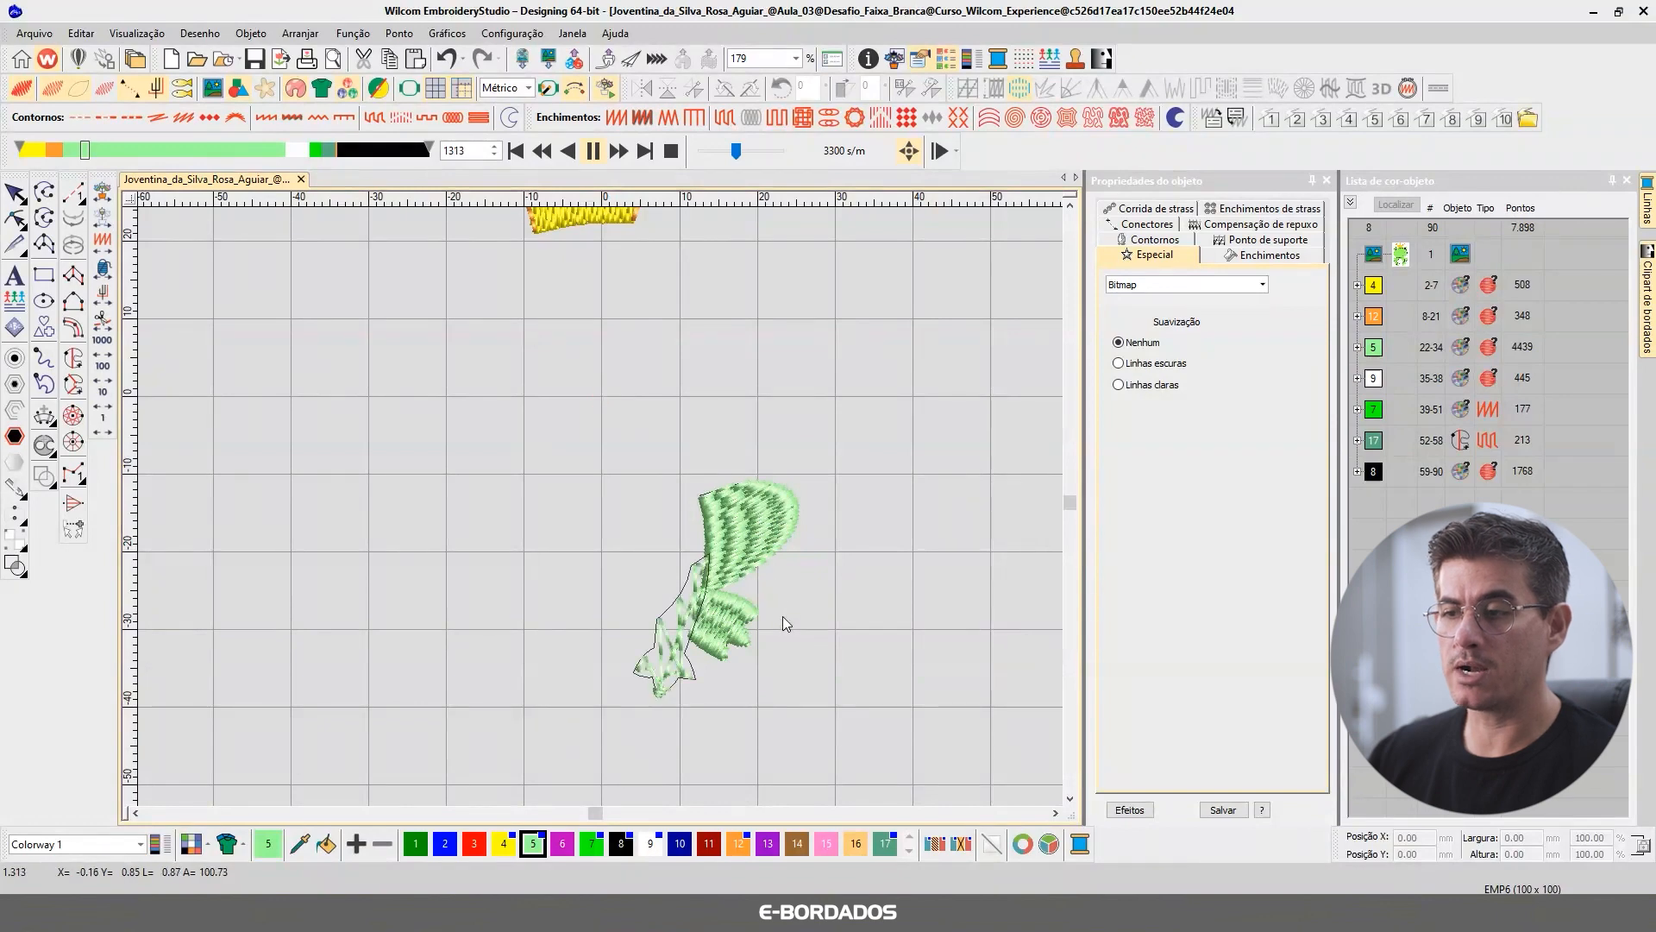
pyautogui.moveTo(735, 151); pyautogui.dragTo(754, 154)
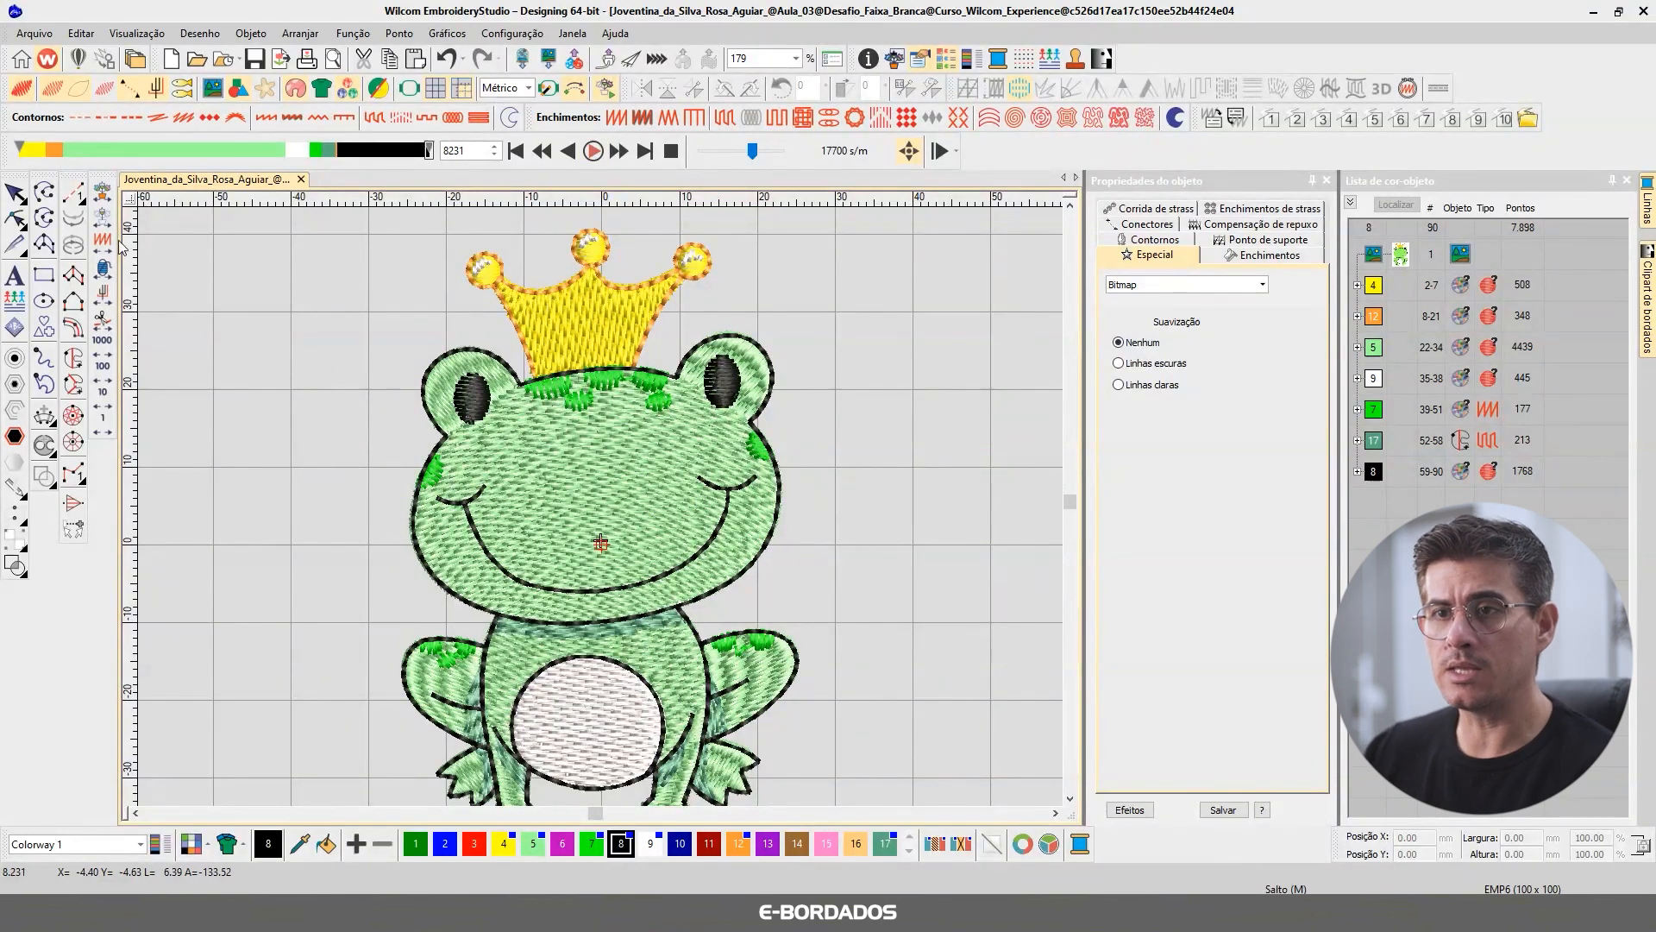
pyautogui.click(13, 192)
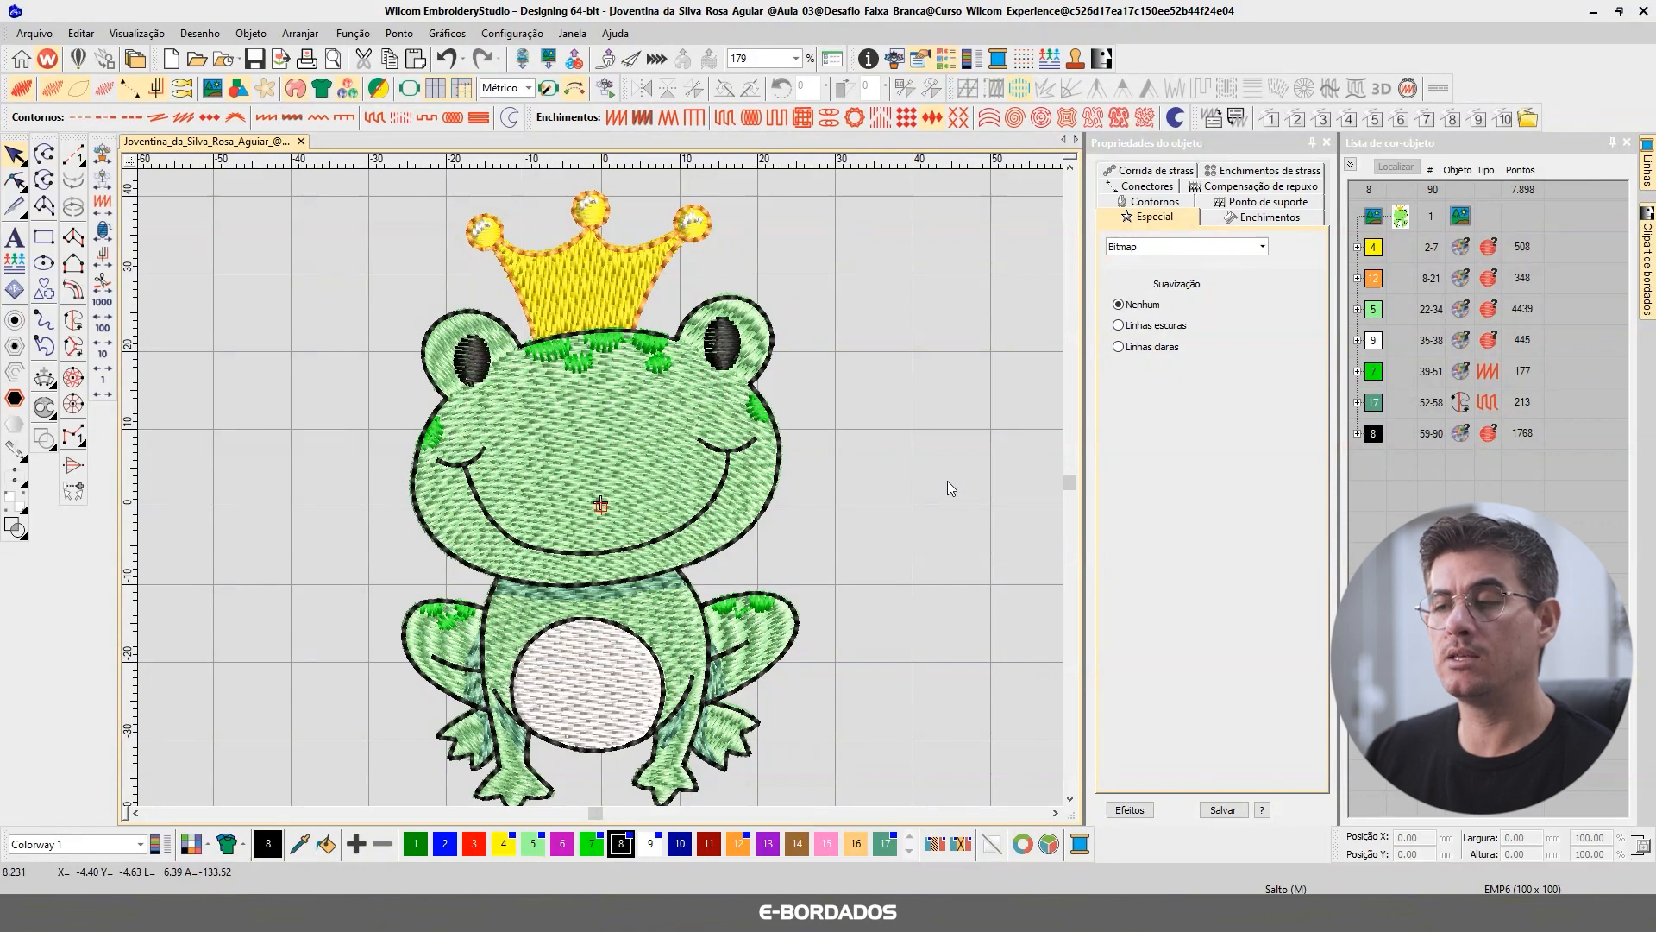
# Check the outline stitch settings of the frog's head contour, and select all objects before clearing the selection.
pyautogui.click(773, 498)
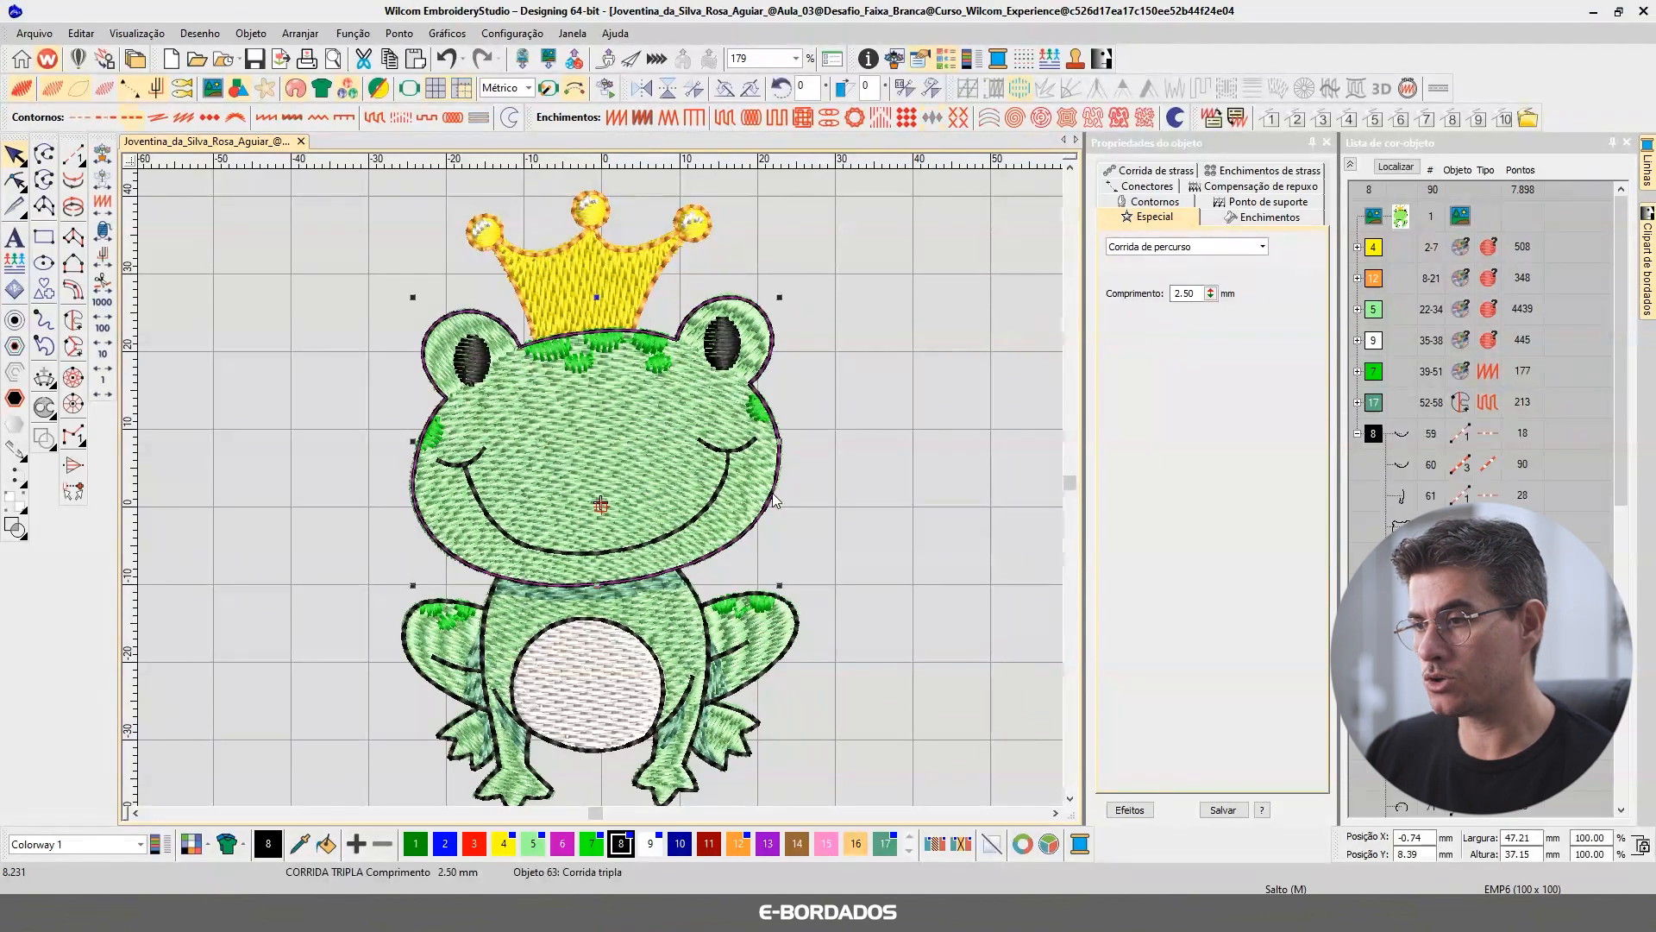
pyautogui.click(1155, 201)
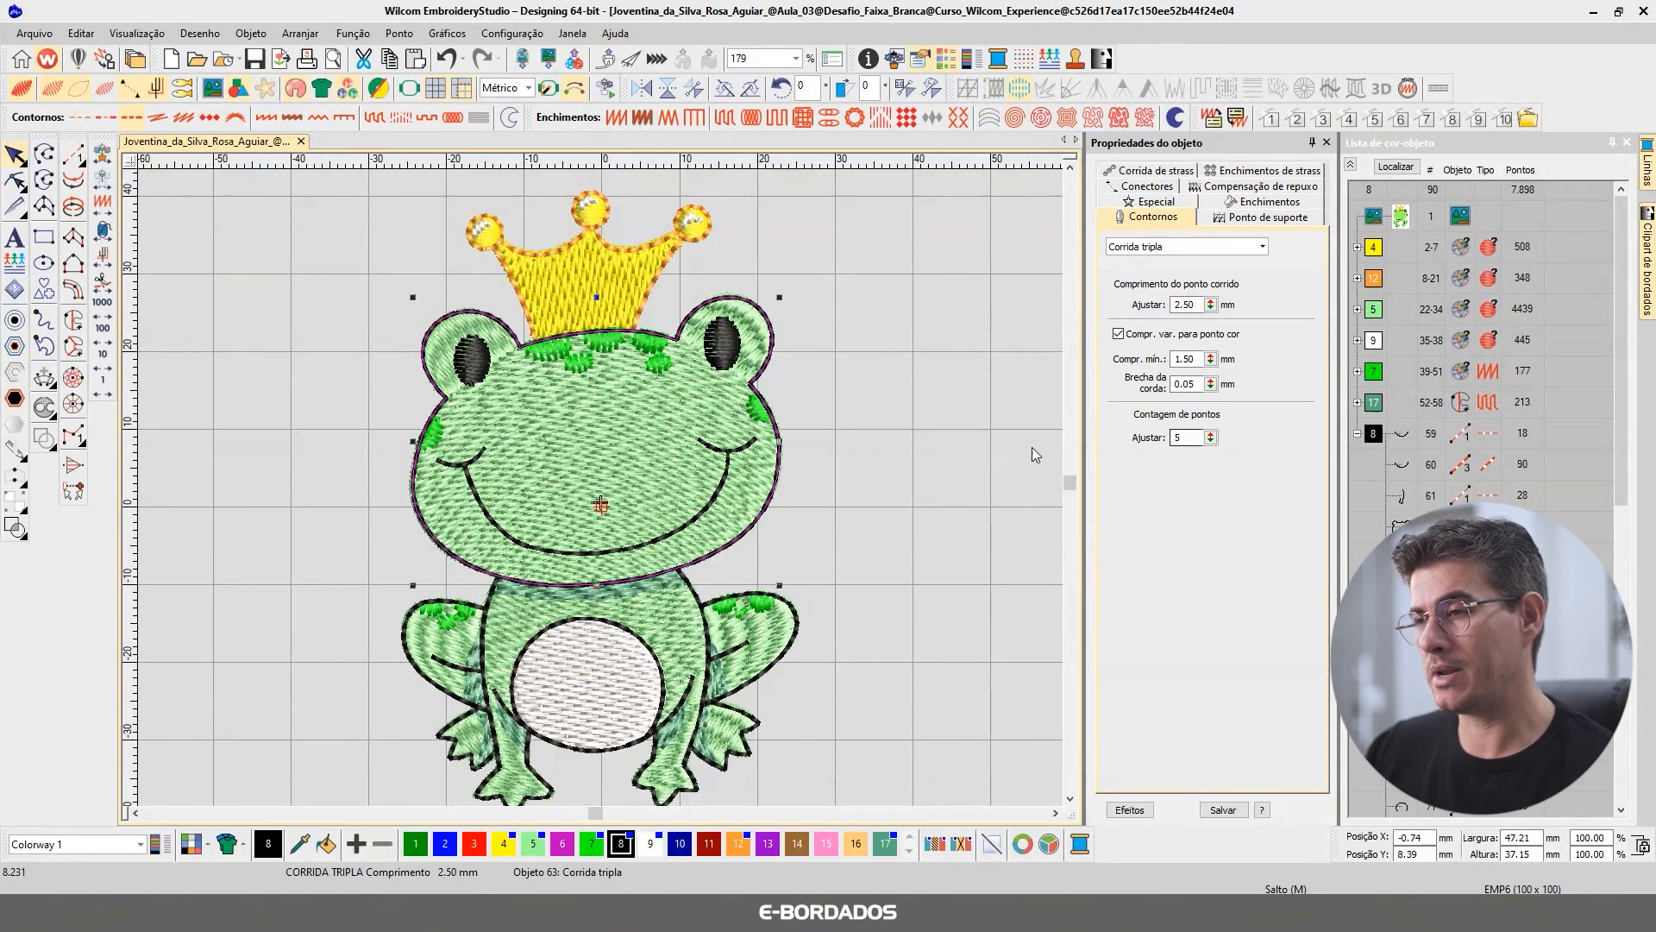
pyautogui.hotkey('ctrl', 'a')
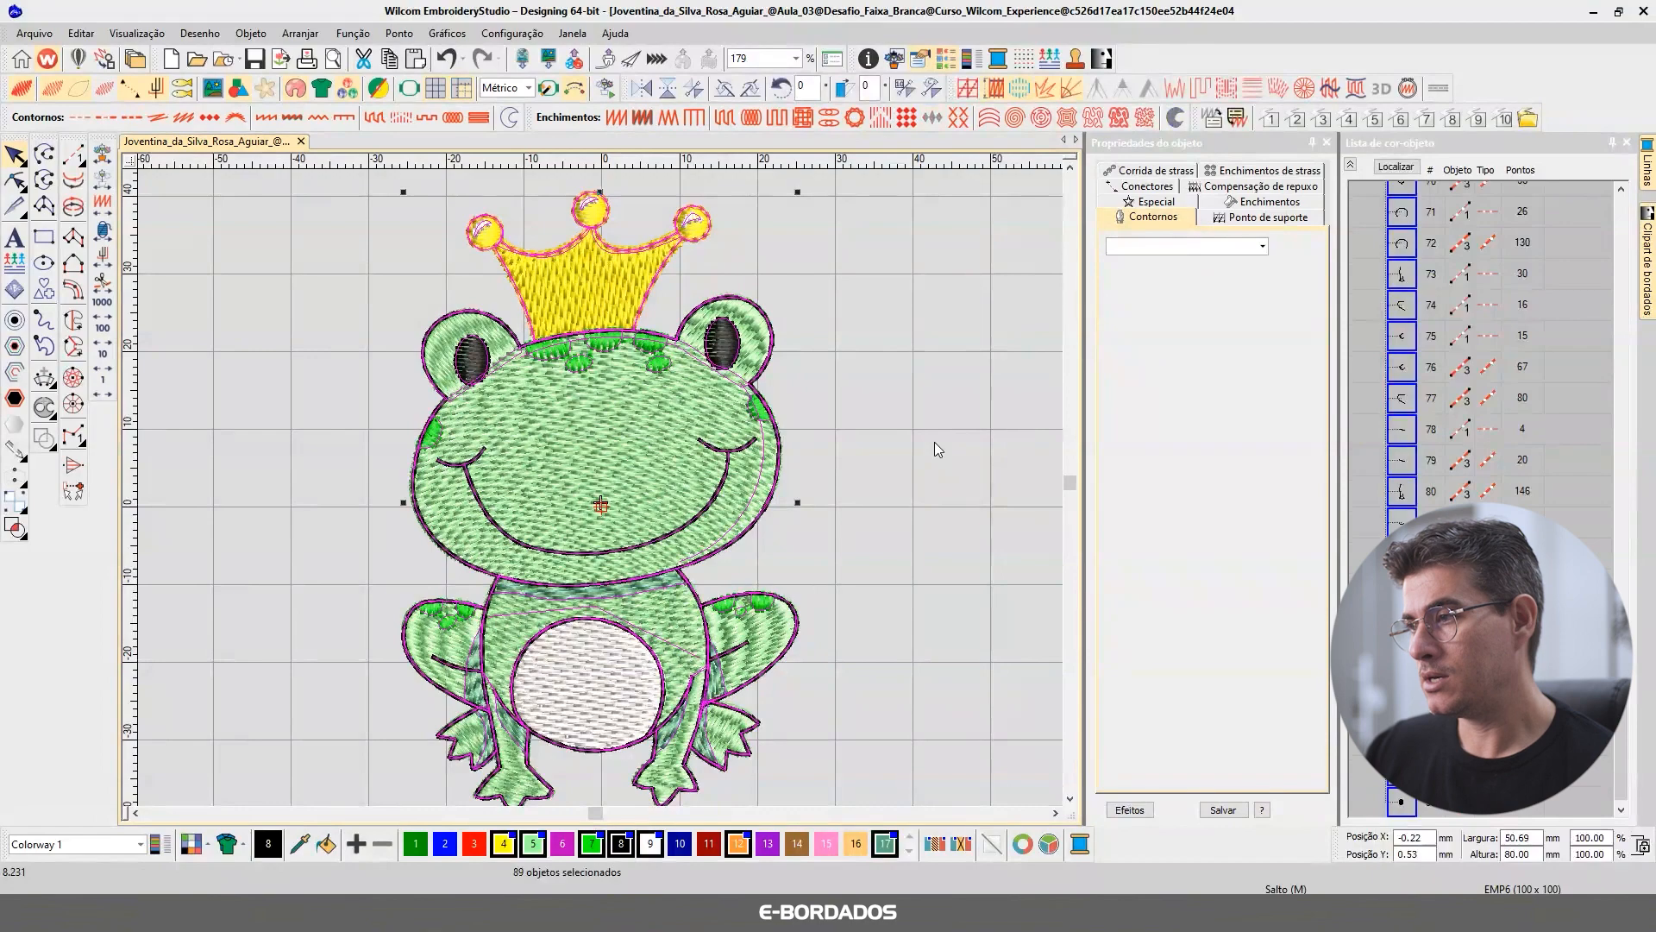
pyautogui.click(928, 428)
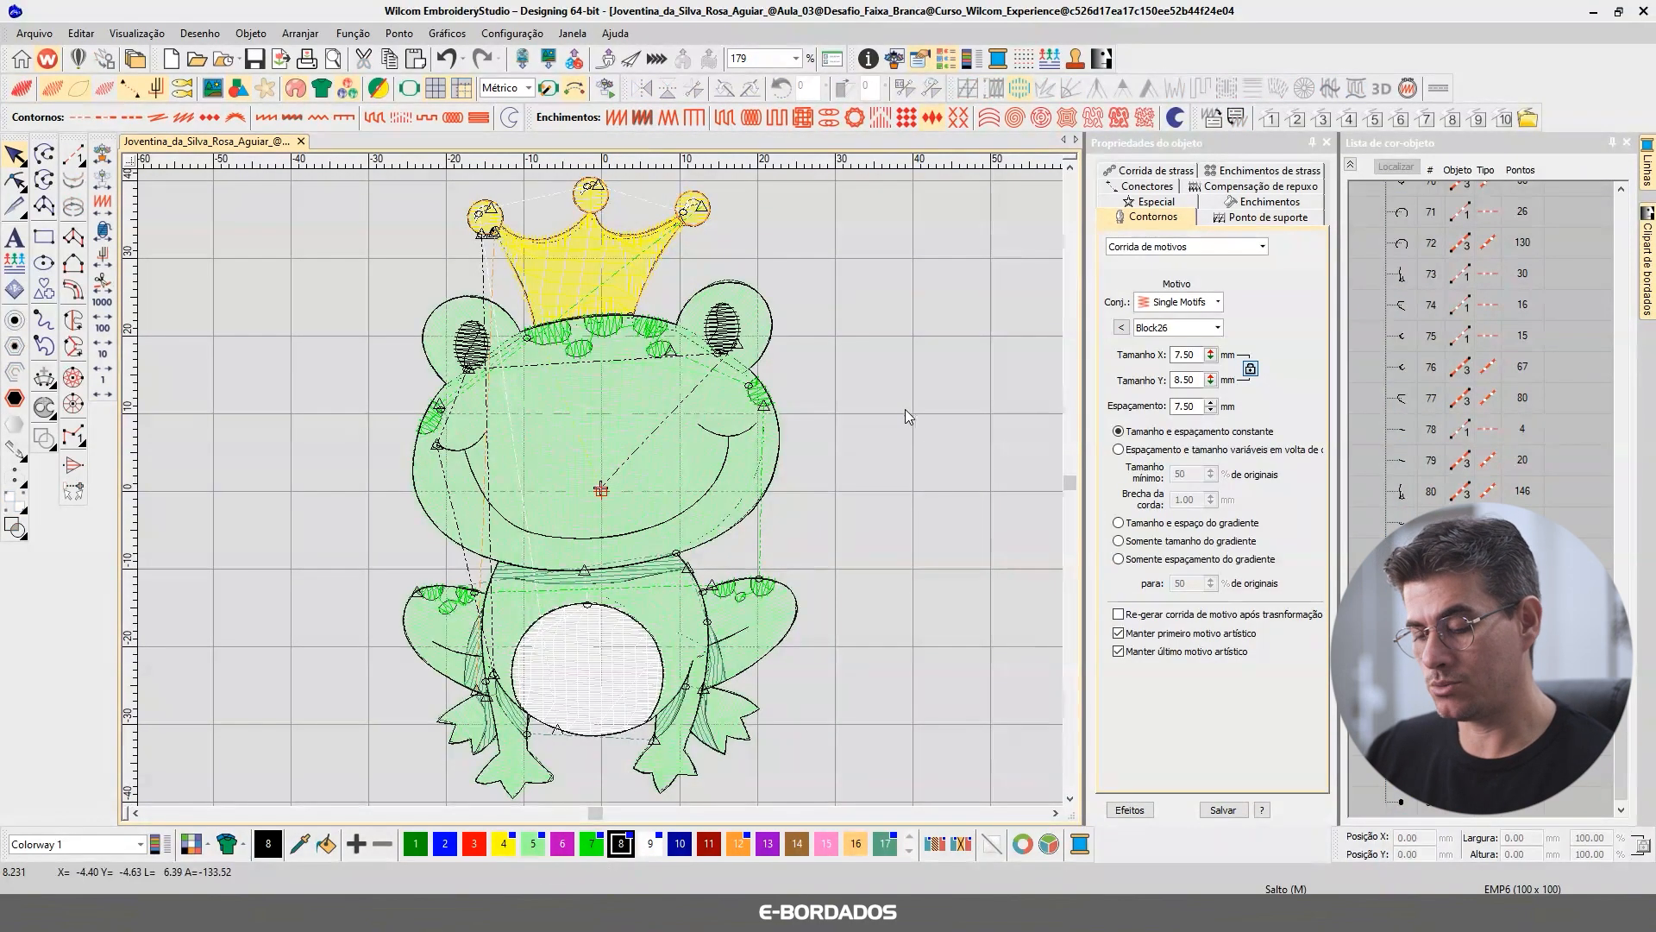
# Switch to the photo viewer and examine the back and front of the stitched frog, focusing on the belly and legs.
pyautogui.click(435, 913)
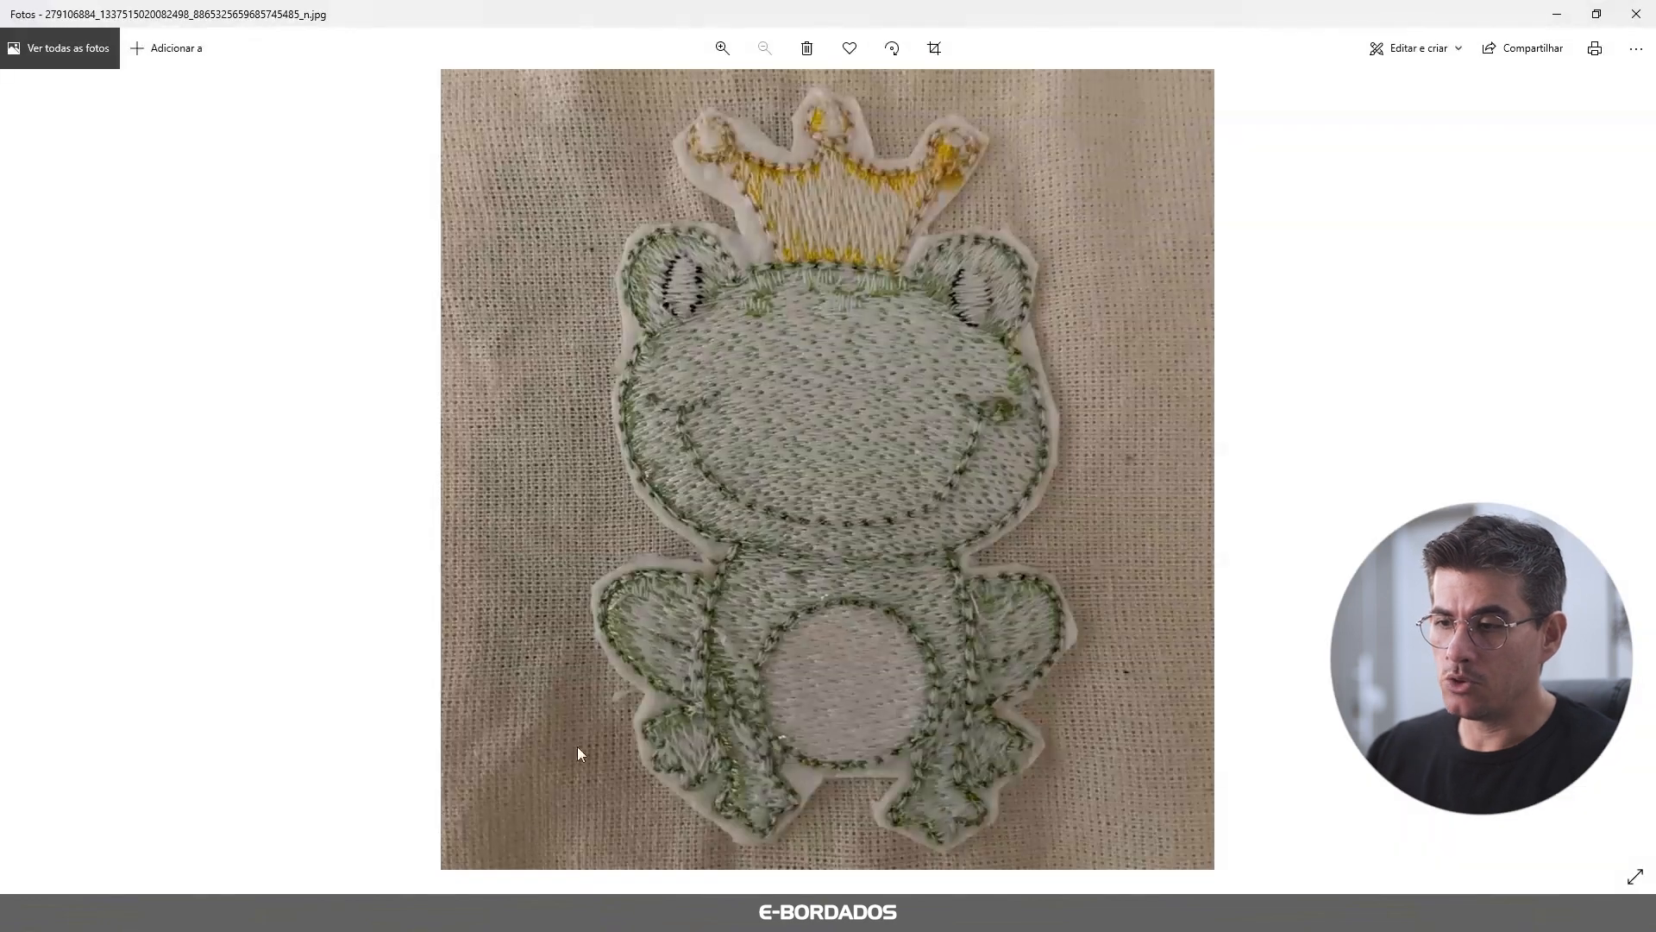
pyautogui.click(22, 463)
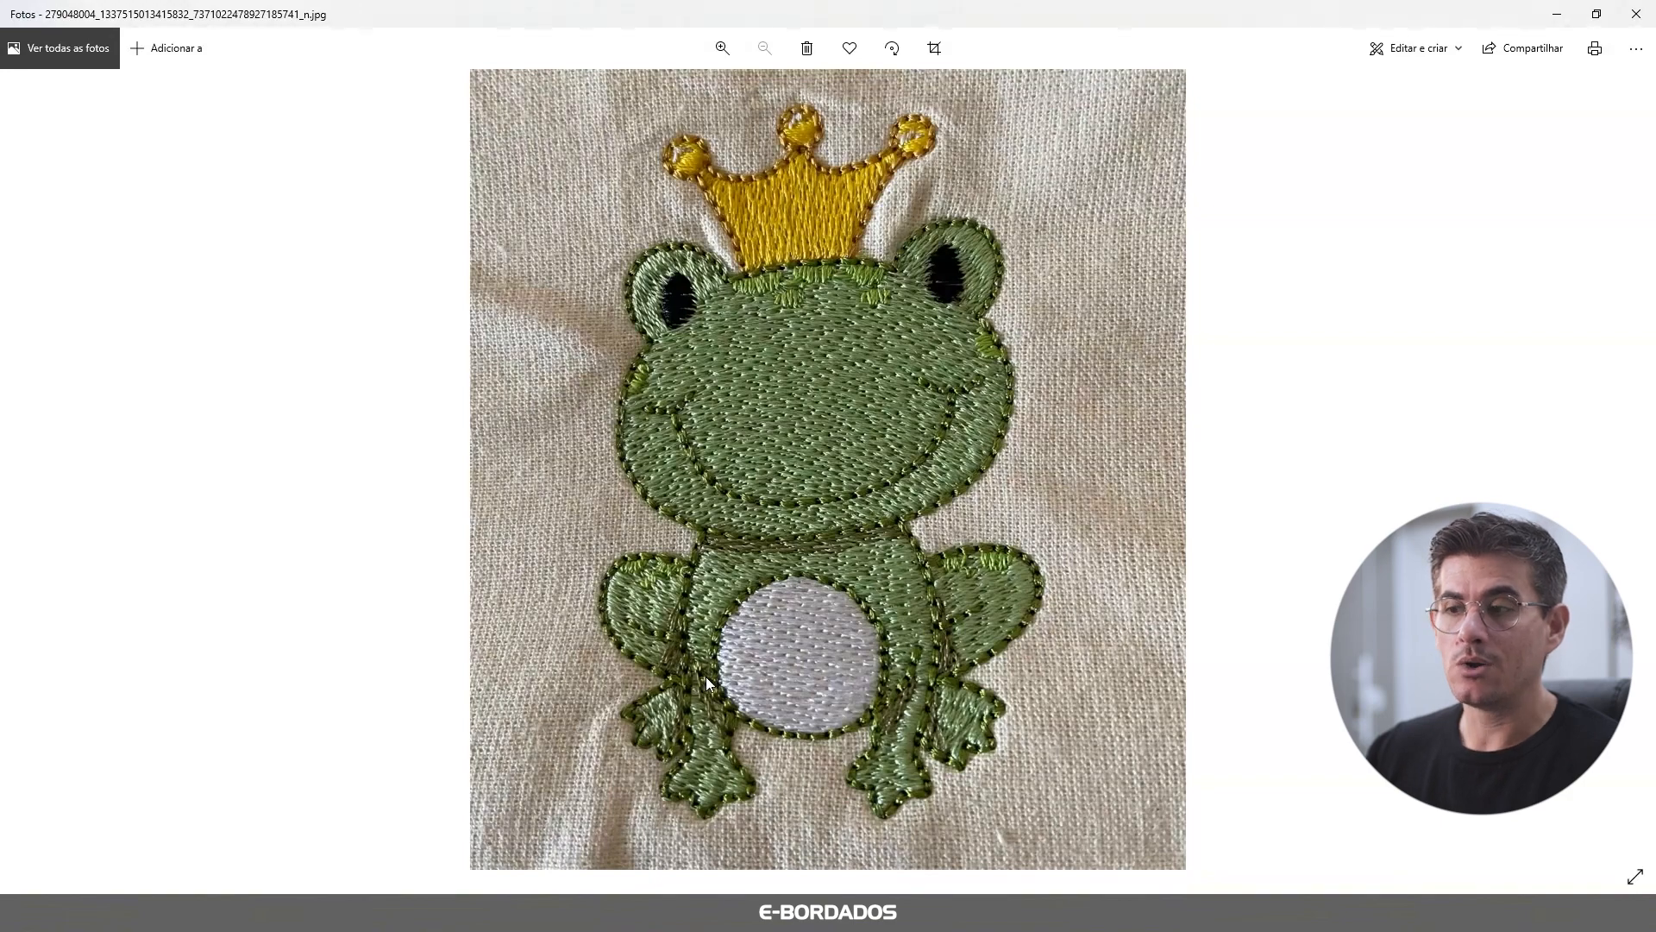
pyautogui.scroll(3, 711, 671)
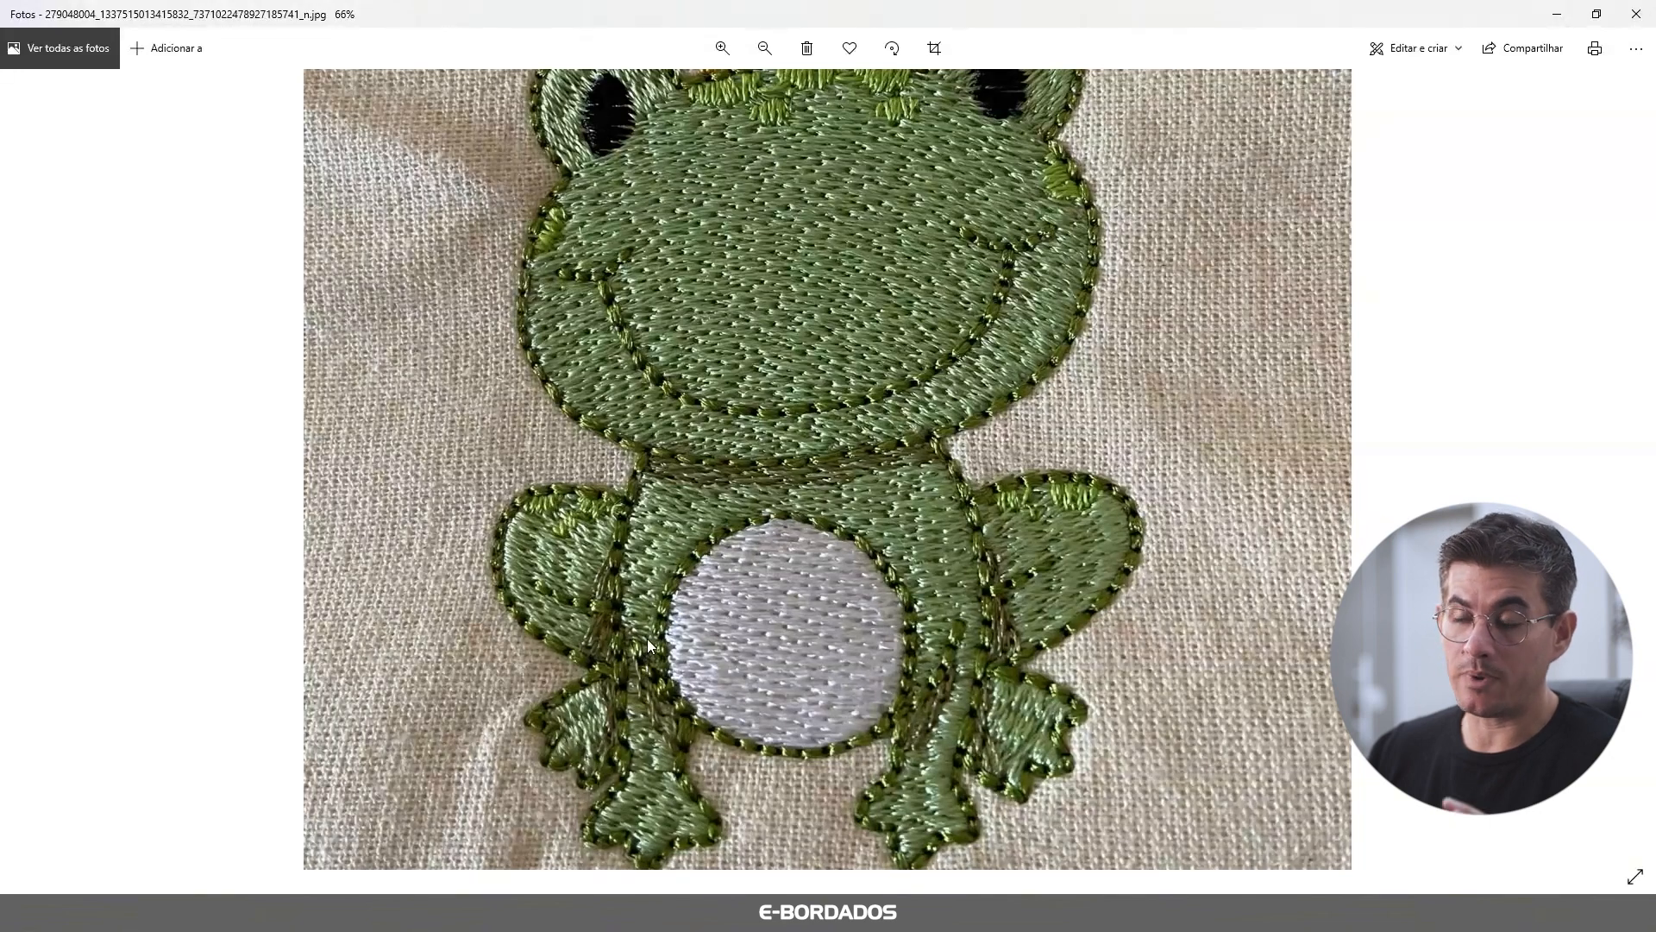
# Back in Wilcom EmbroideryStudio, select all objects of stitch type Corrida tripla and set their stitch count to 3.
pyautogui.click(274, 912)
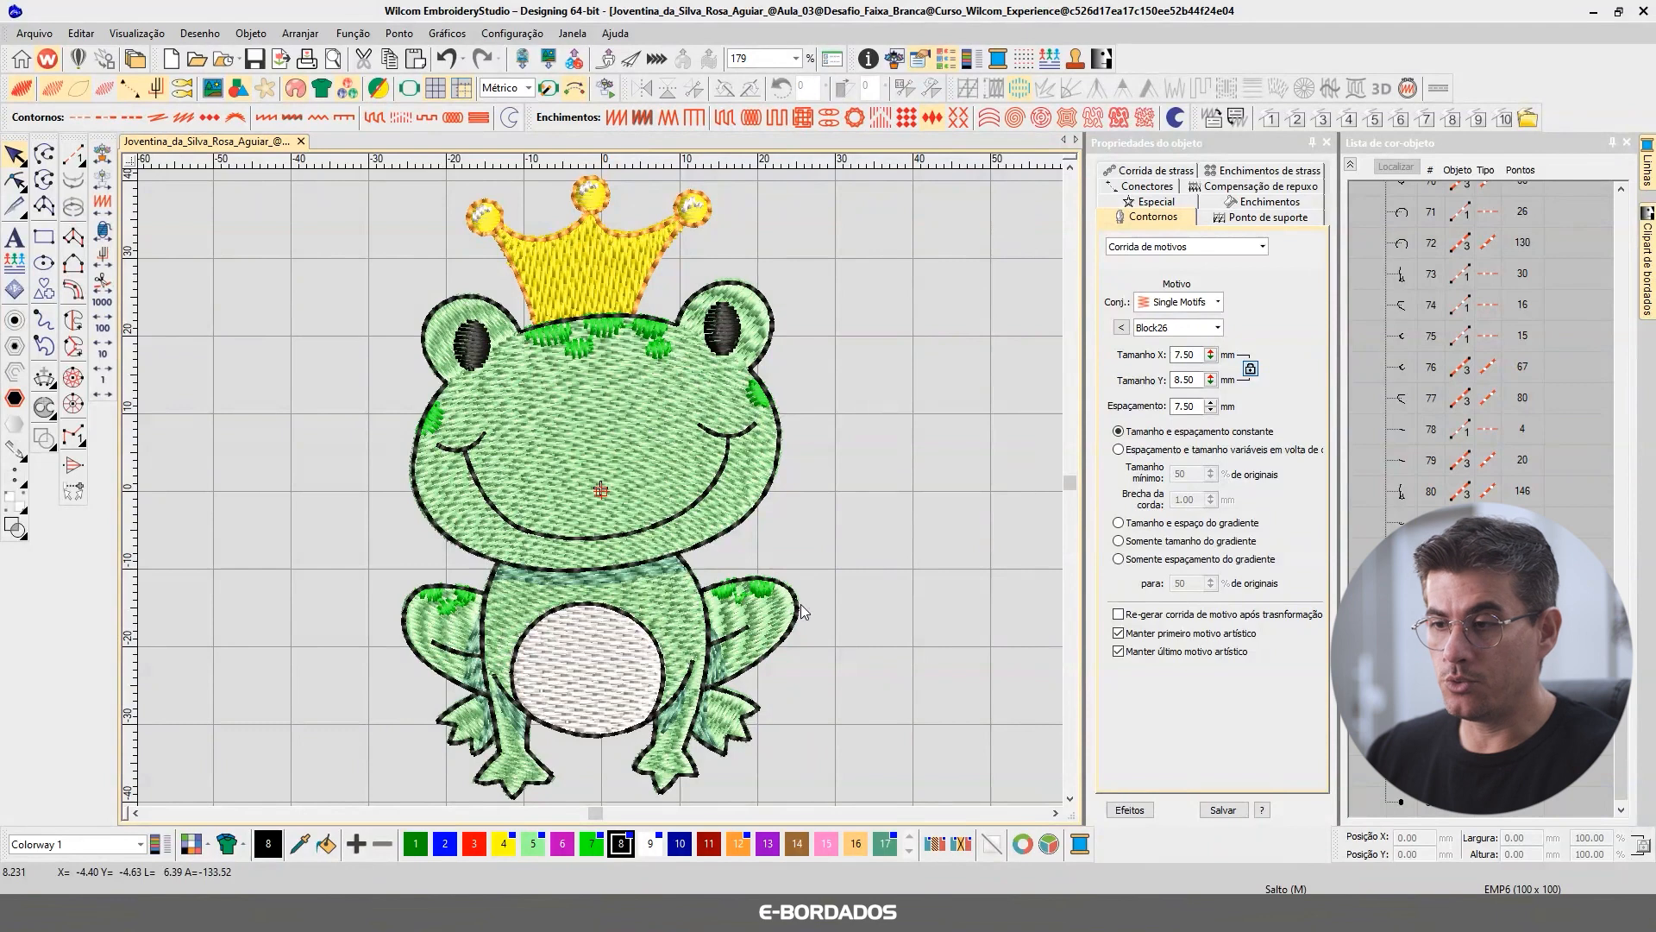
pyautogui.click(81, 33)
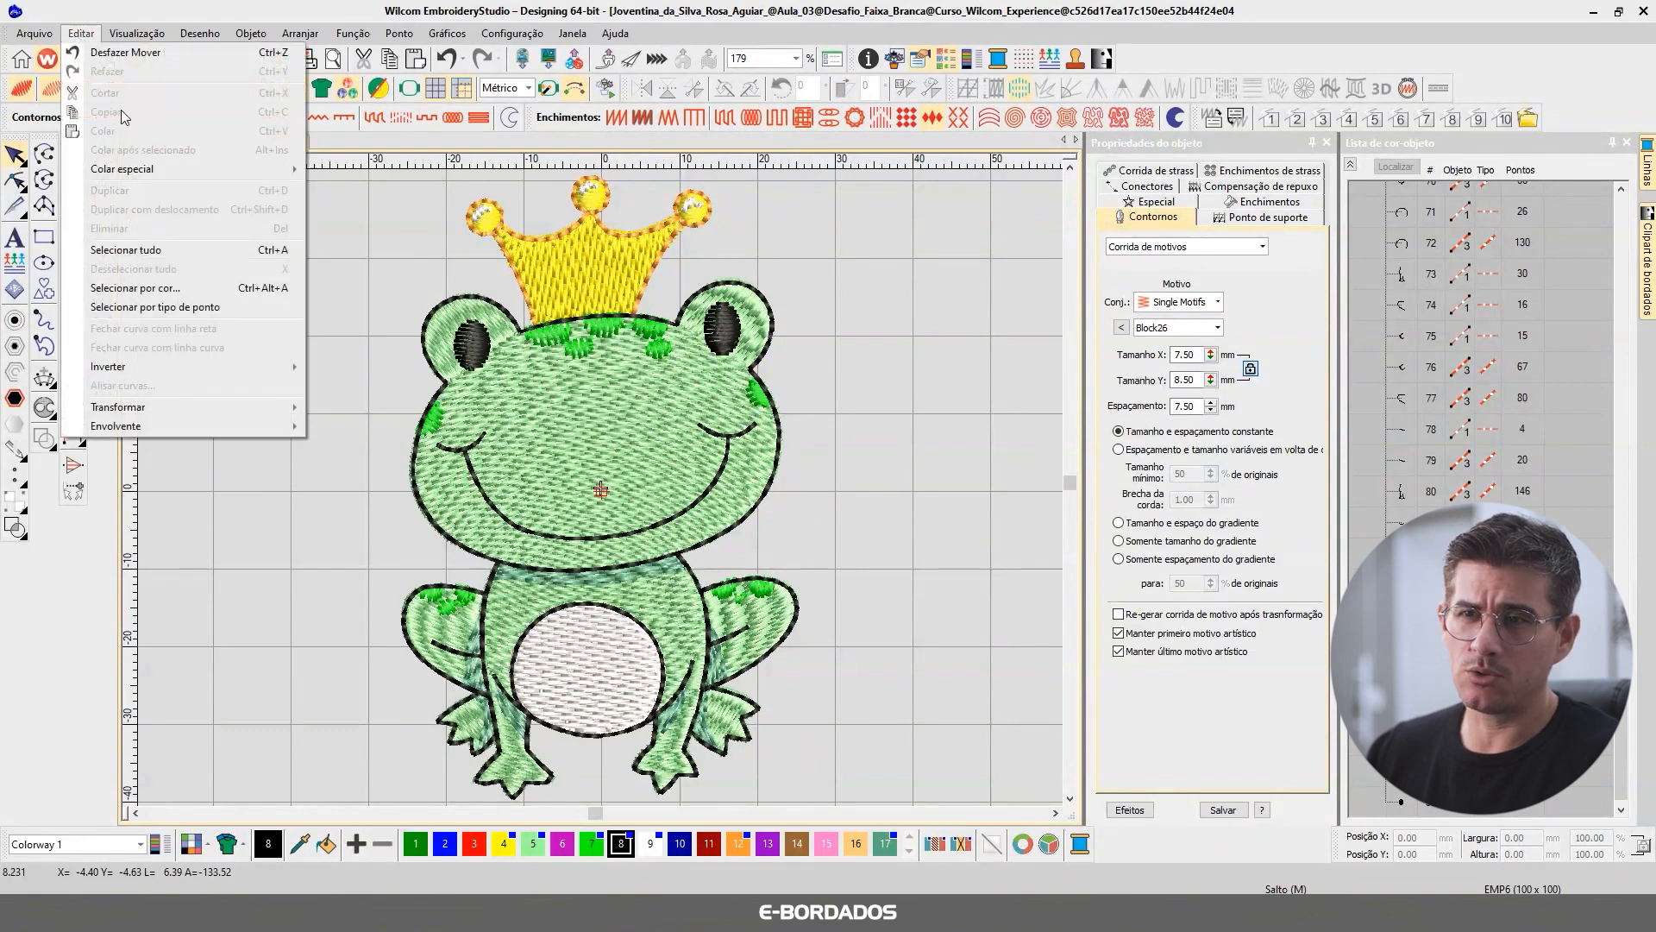
pyautogui.click(155, 307)
pyautogui.click(788, 454)
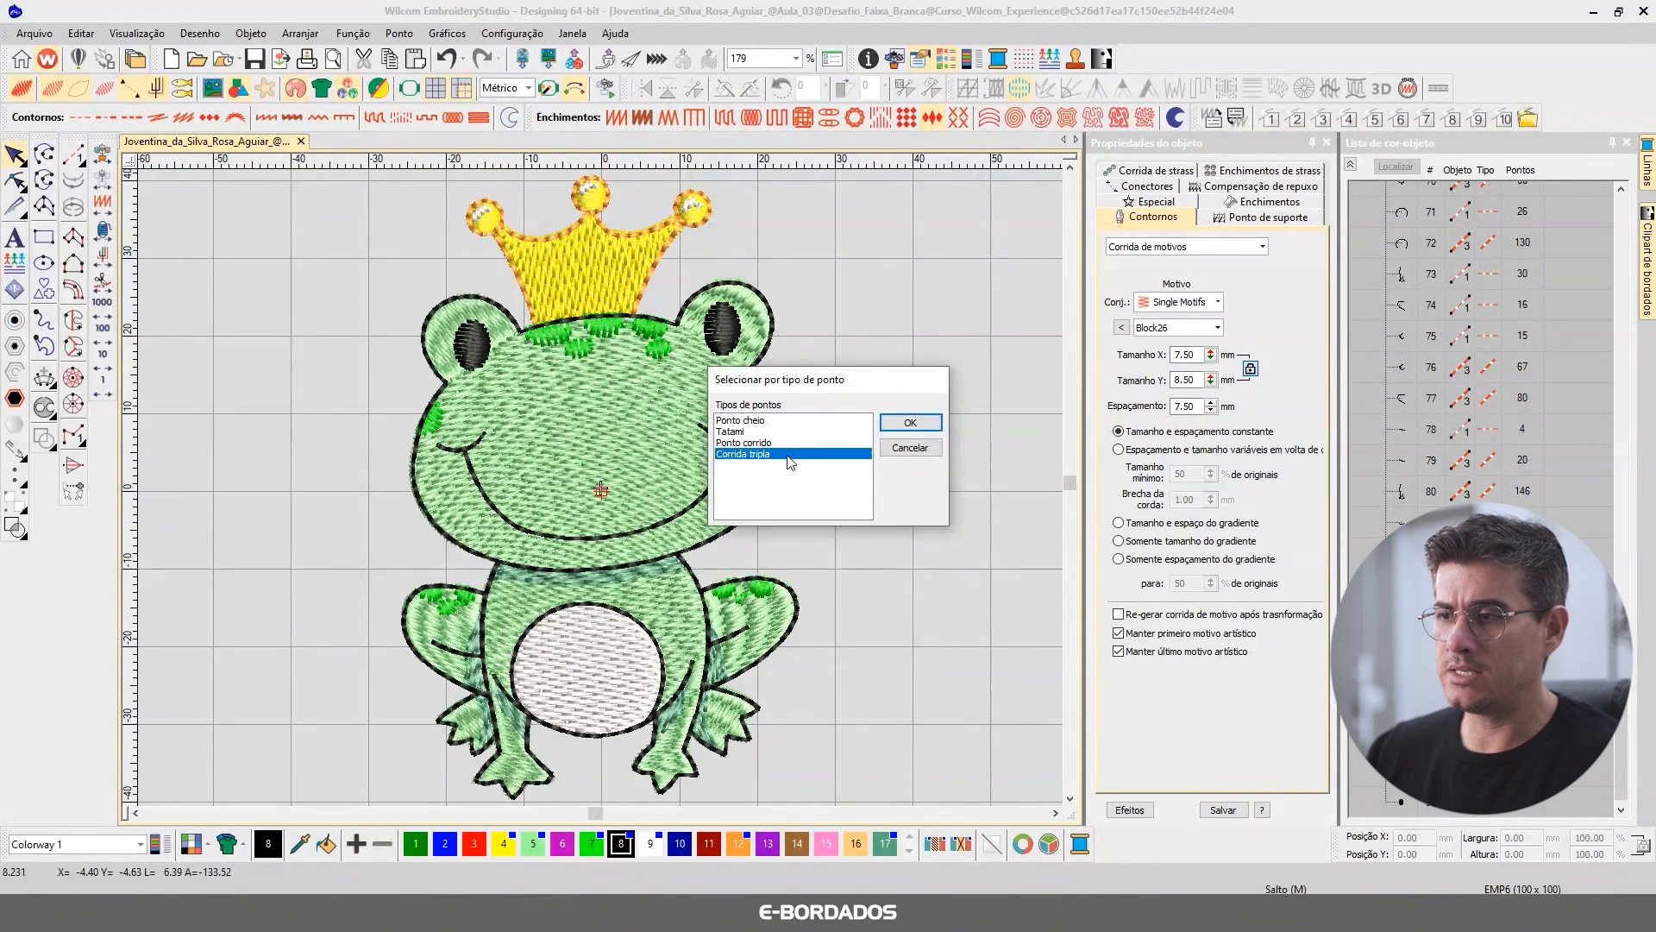
pyautogui.click(910, 421)
pyautogui.moveTo(1192, 438); pyautogui.dragTo(1101, 437)
pyautogui.write('3')
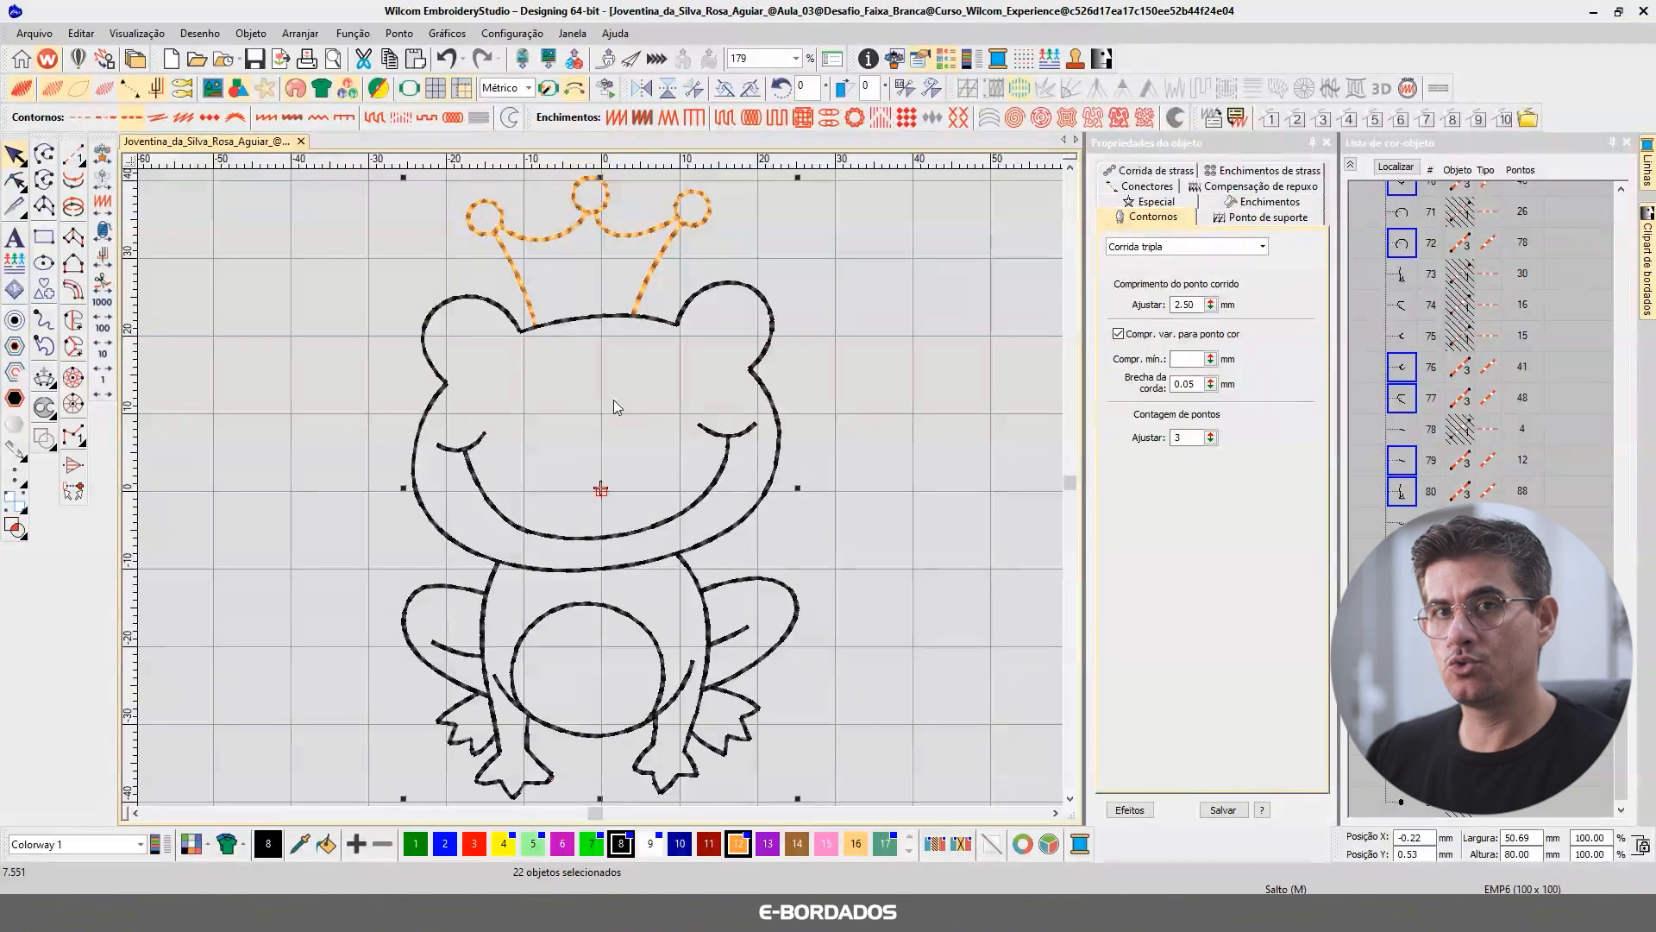
pyautogui.doubleClick(1174, 437)
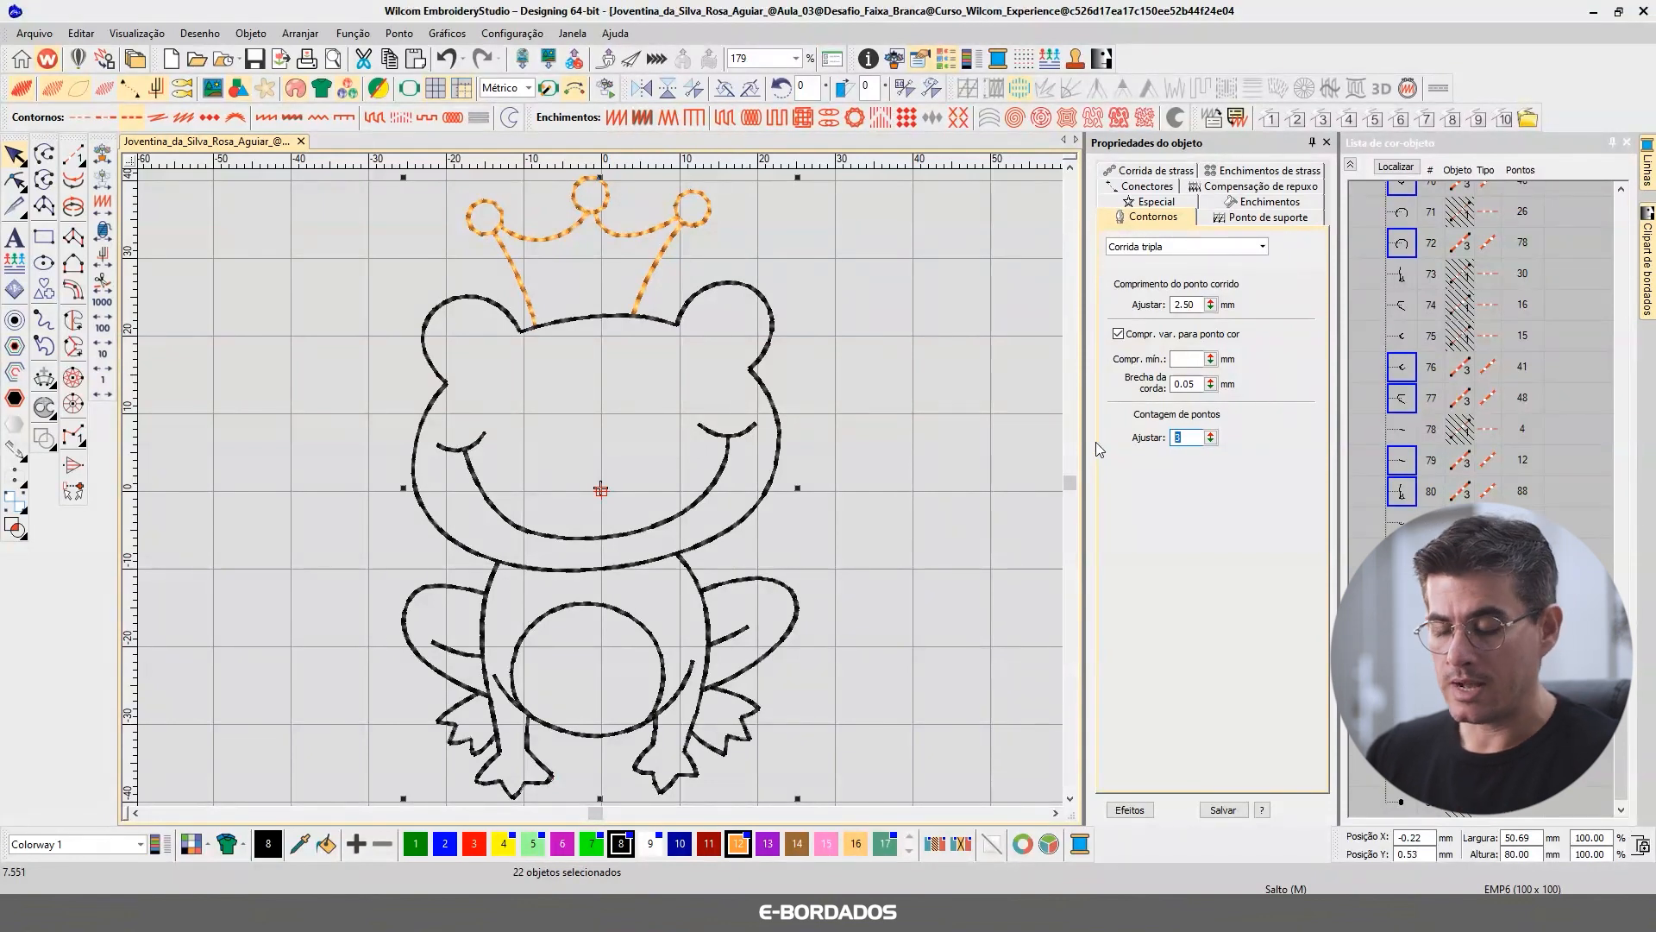
pyautogui.click(952, 415)
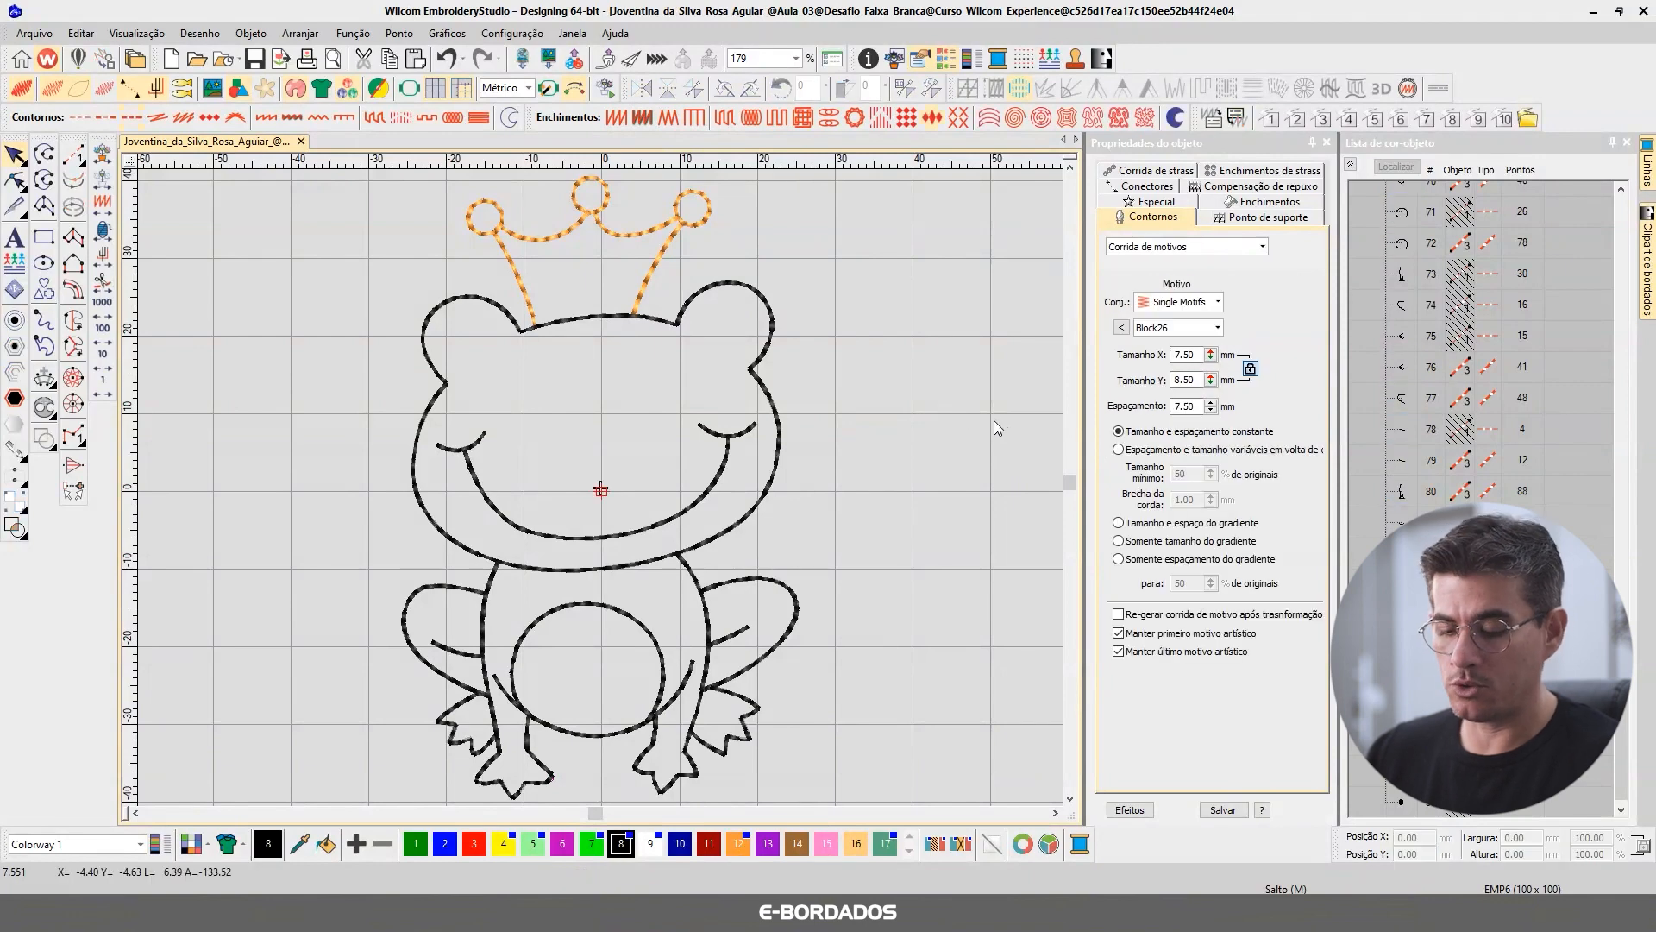
# Show the complete design in realistic view again and collapse the colour-object list to one row per thread colour.
pyautogui.press('t')
pyautogui.hotkey('ctrl', 'a')
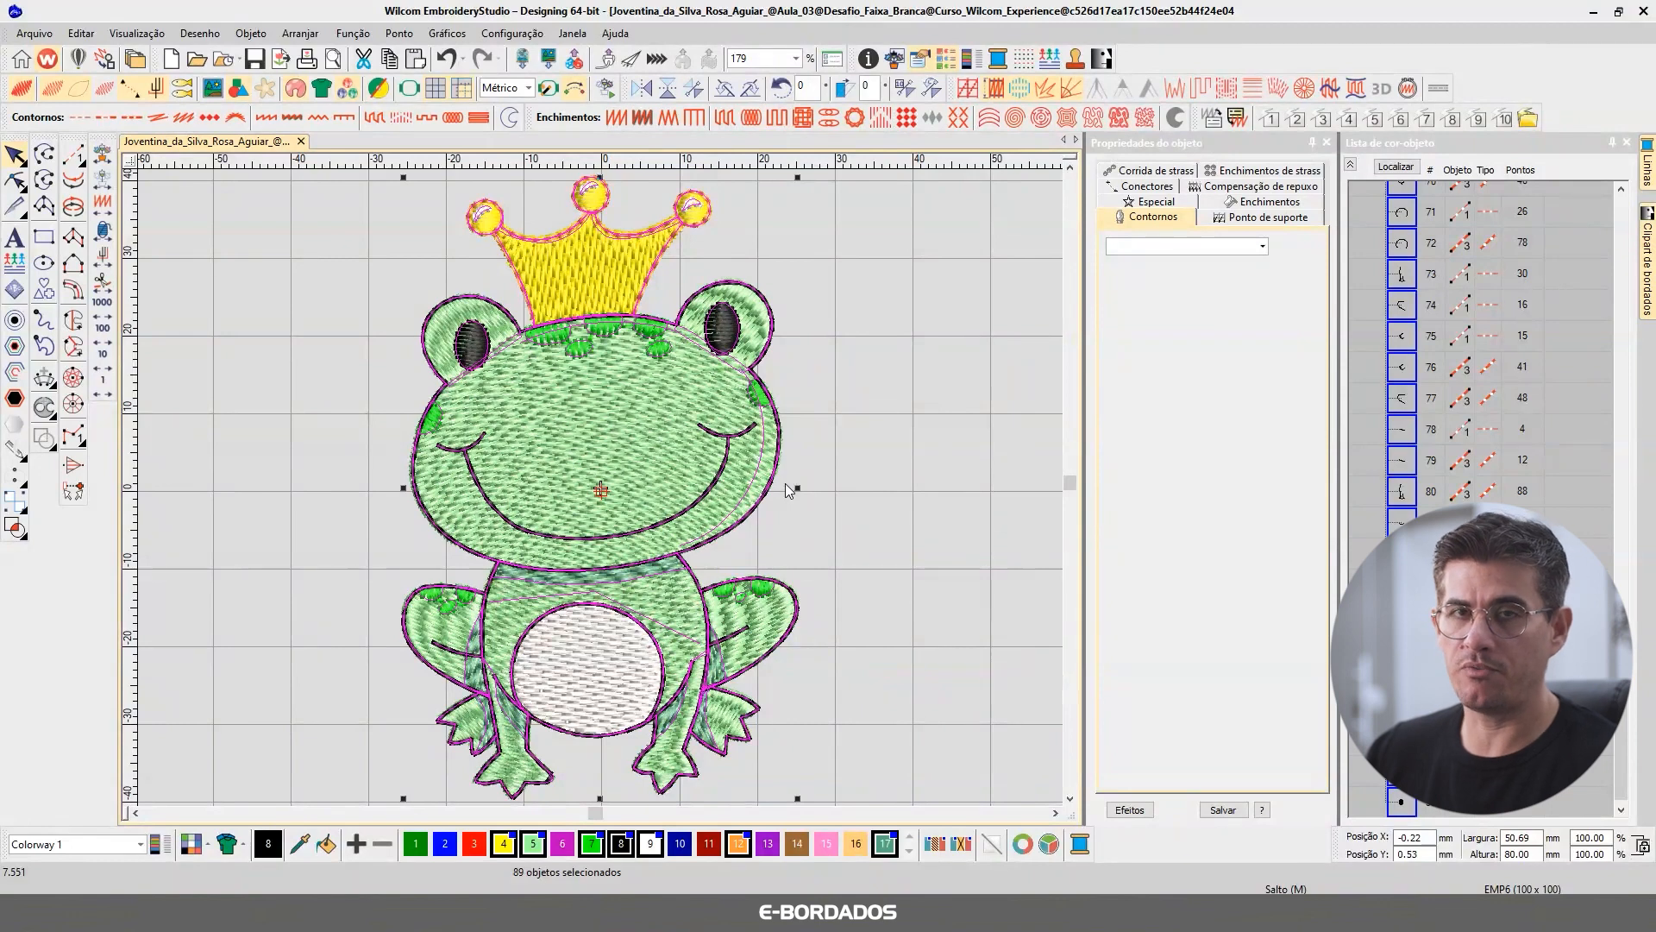
pyautogui.click(909, 342)
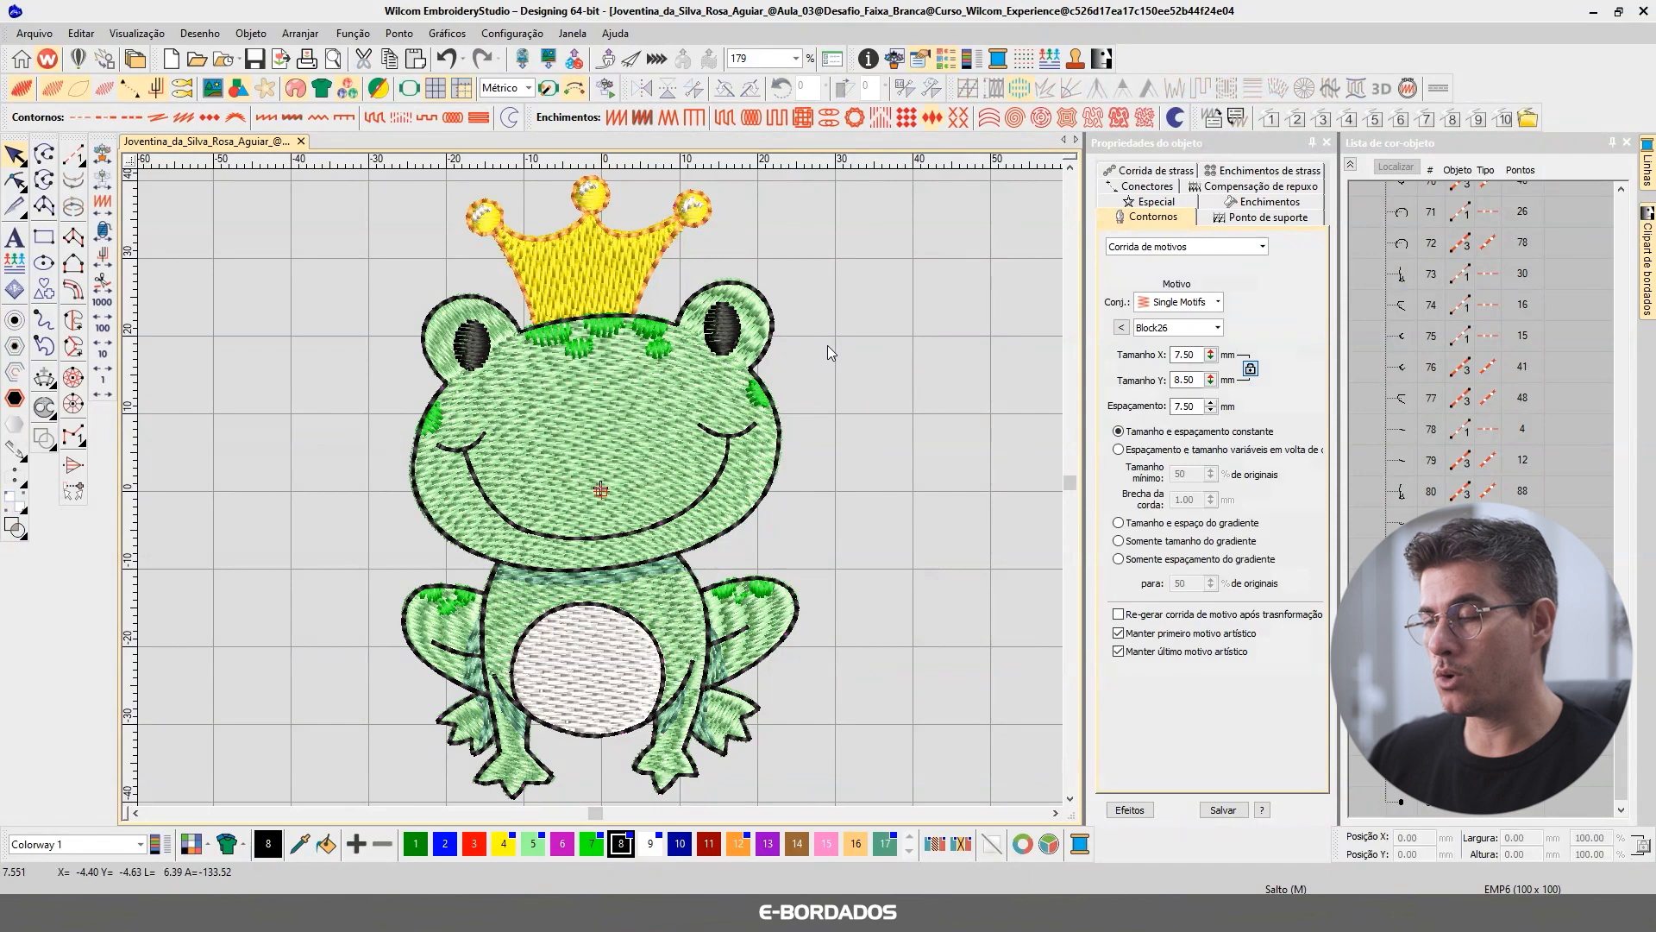
pyautogui.click(1351, 164)
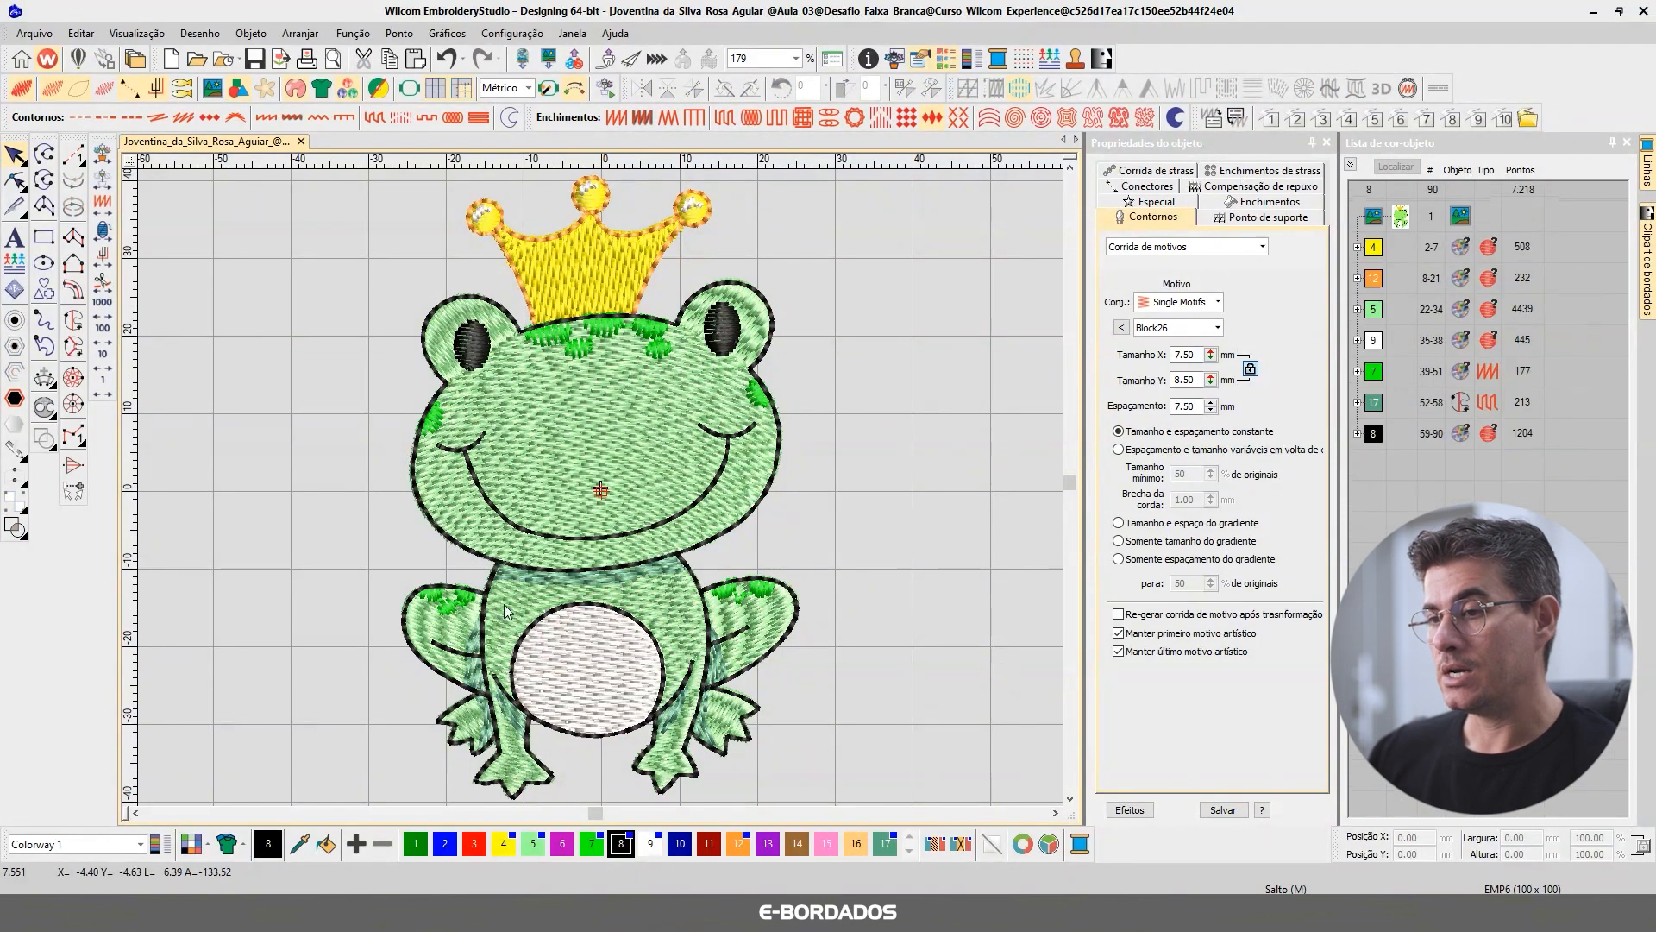
# Inspect the Tatami fill settings of the dark green shading pieces on both of the frog's hind legs.
pyautogui.scroll(3, 486, 744)
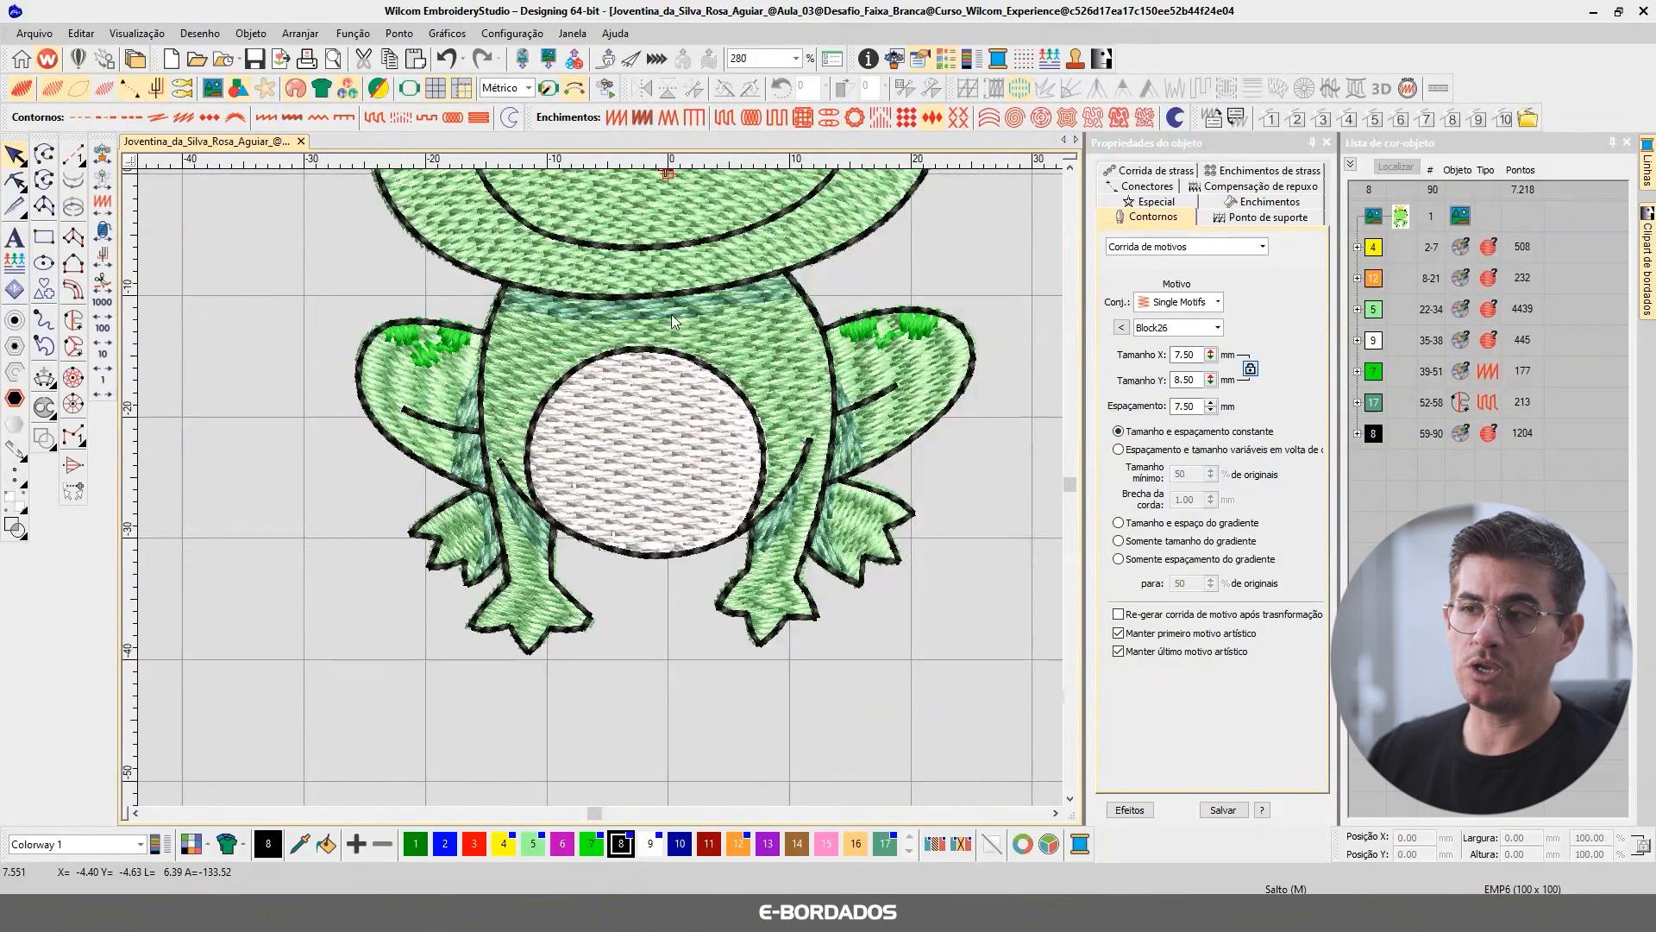
pyautogui.scroll(2, 871, 515)
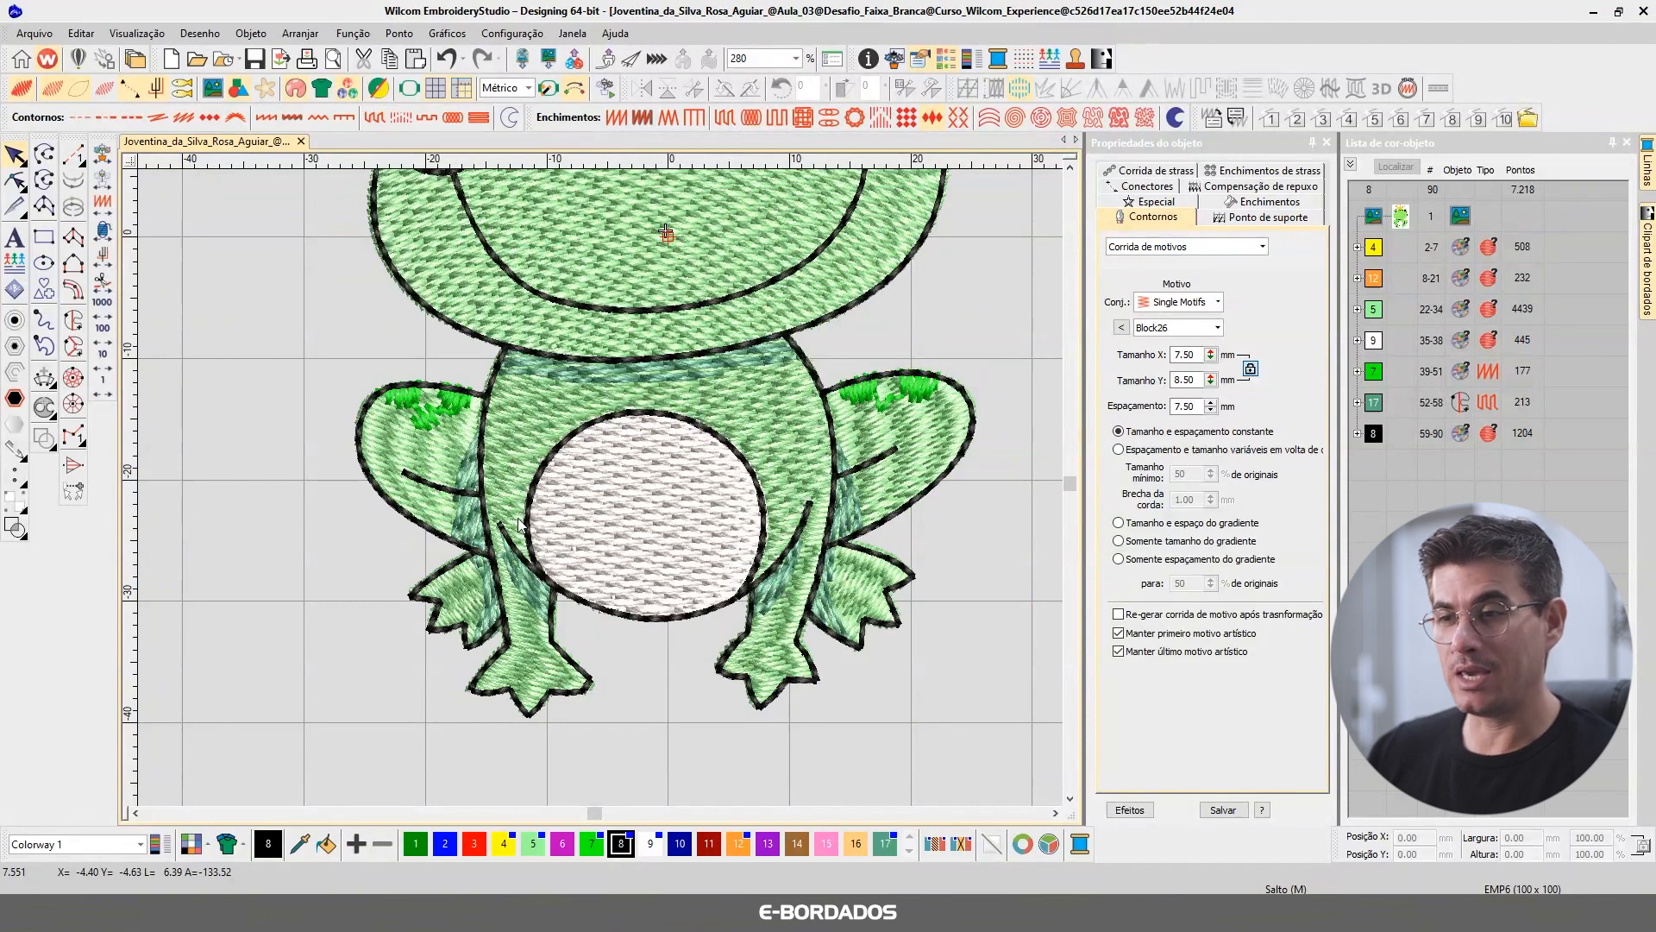
pyautogui.click(466, 525)
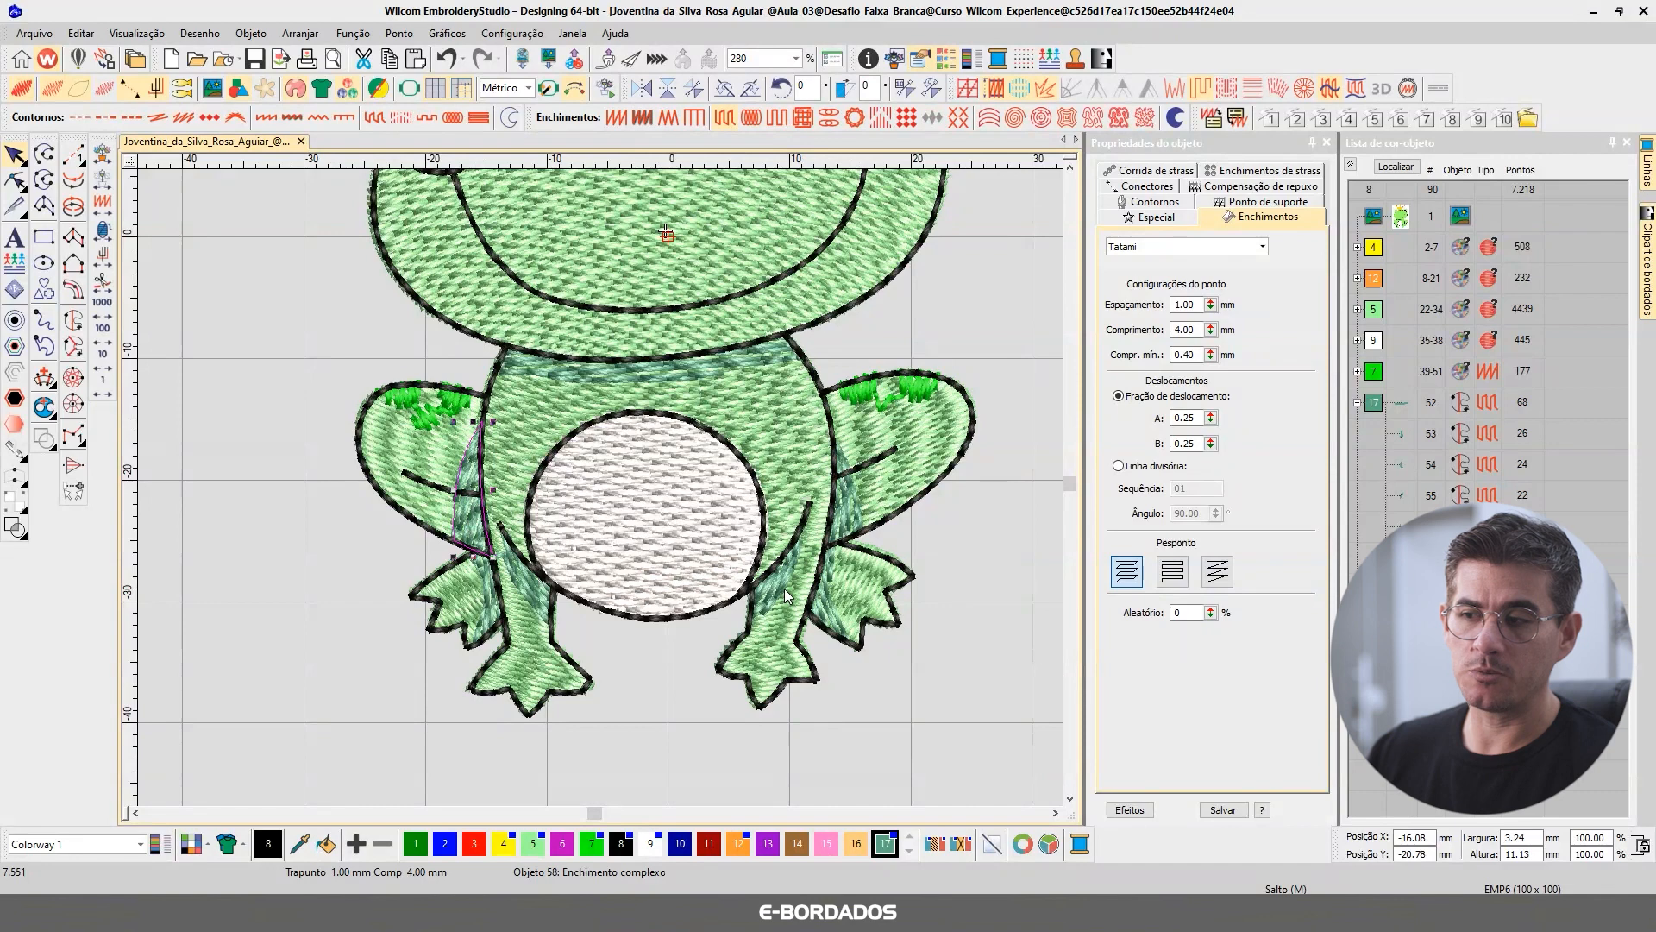
pyautogui.click(859, 516)
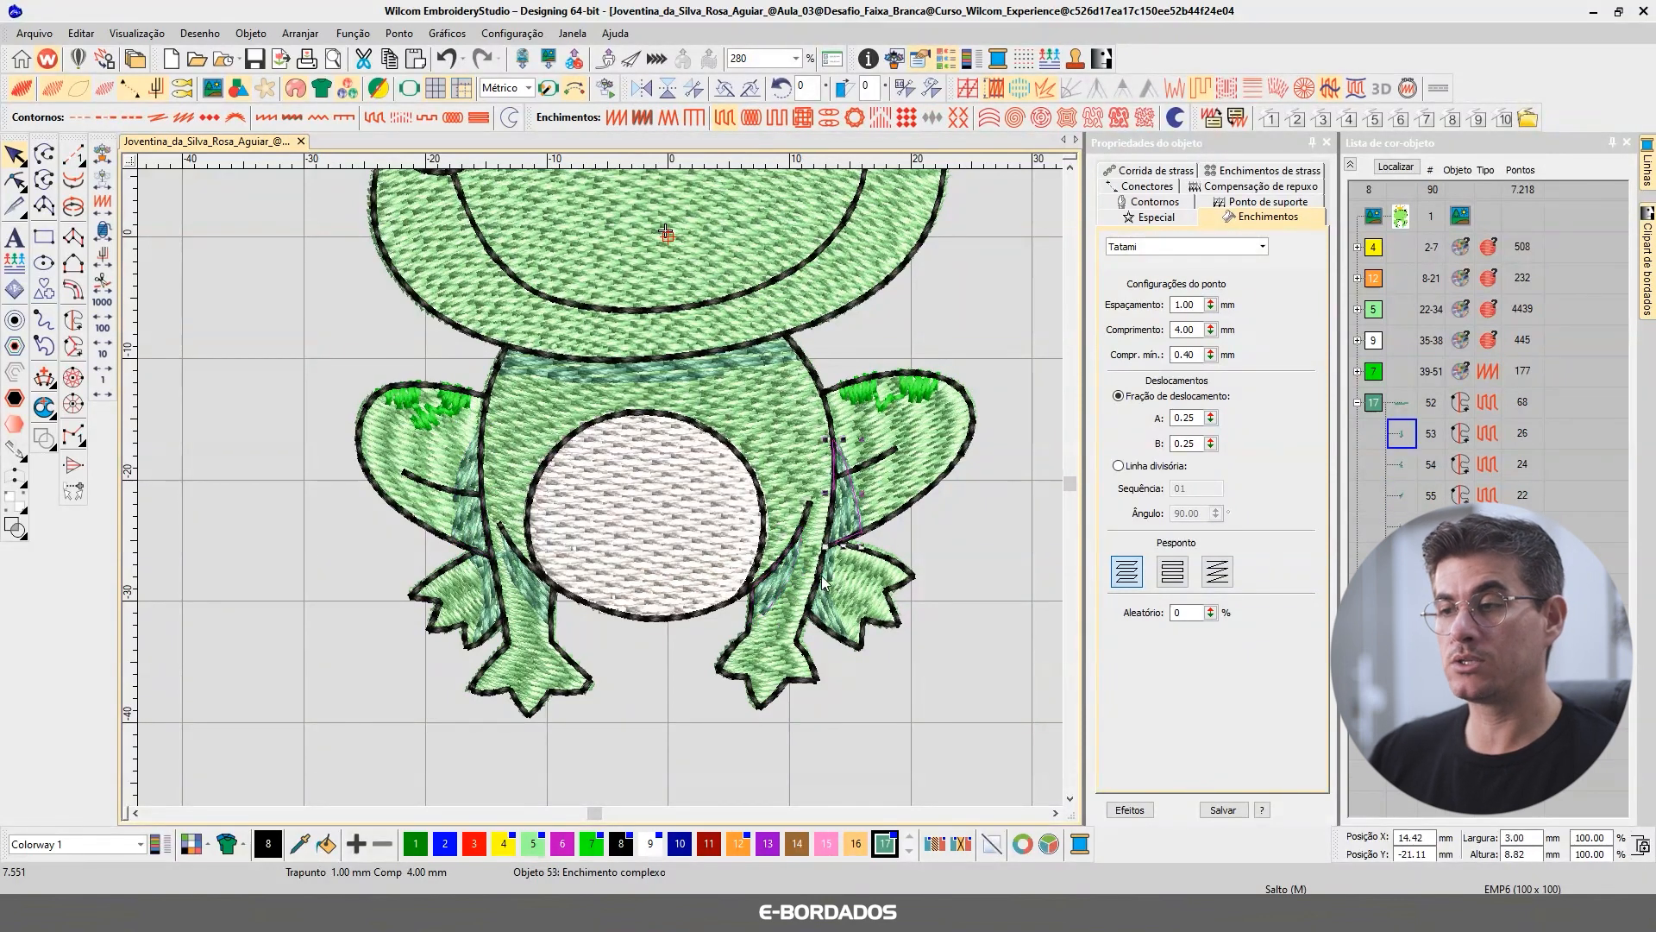
# Inspect the Tatami fill settings of the dark green shading on the frog's neck and front leg.
pyautogui.click(693, 383)
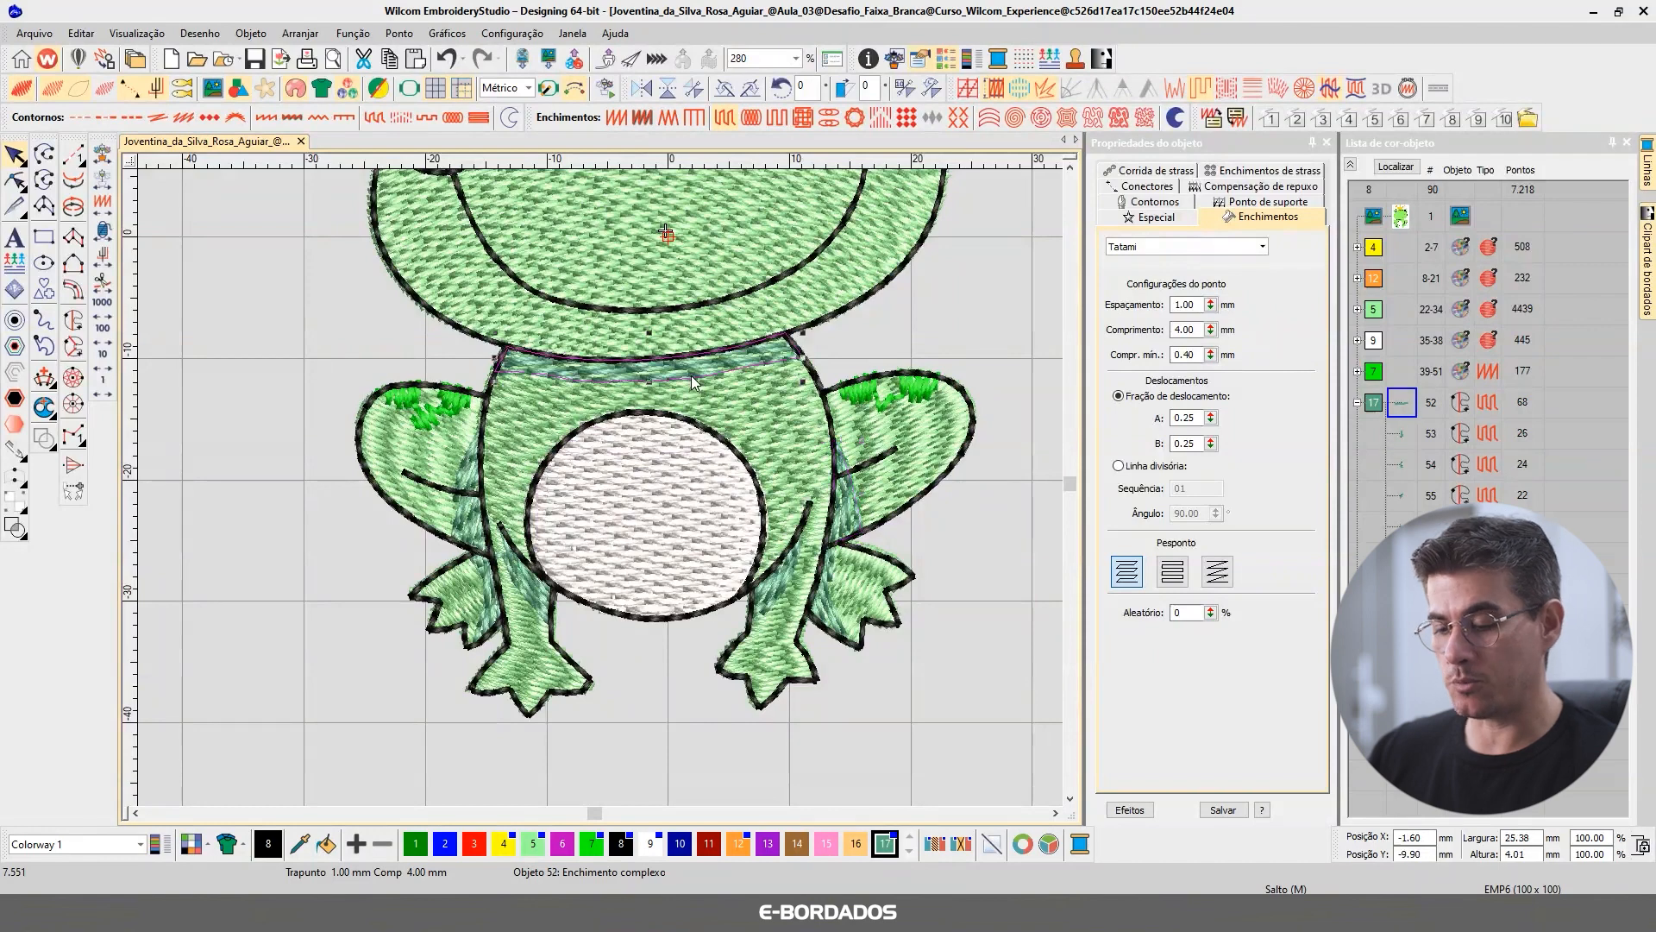
pyautogui.press('t')
pyautogui.press('t')
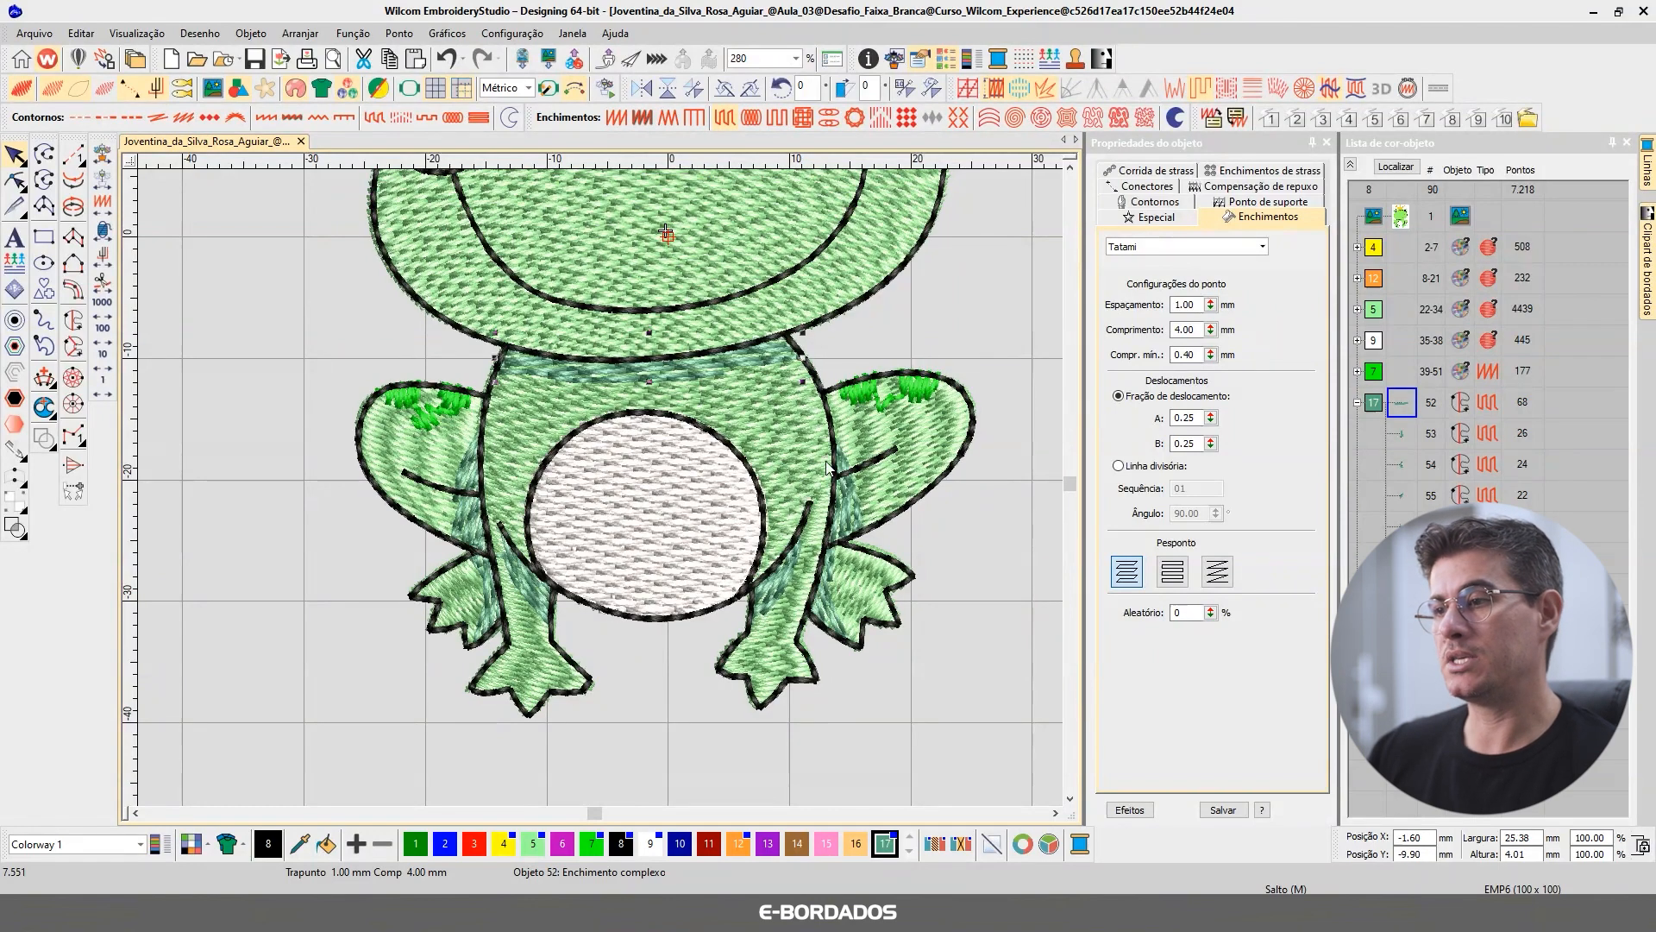
pyautogui.click(776, 600)
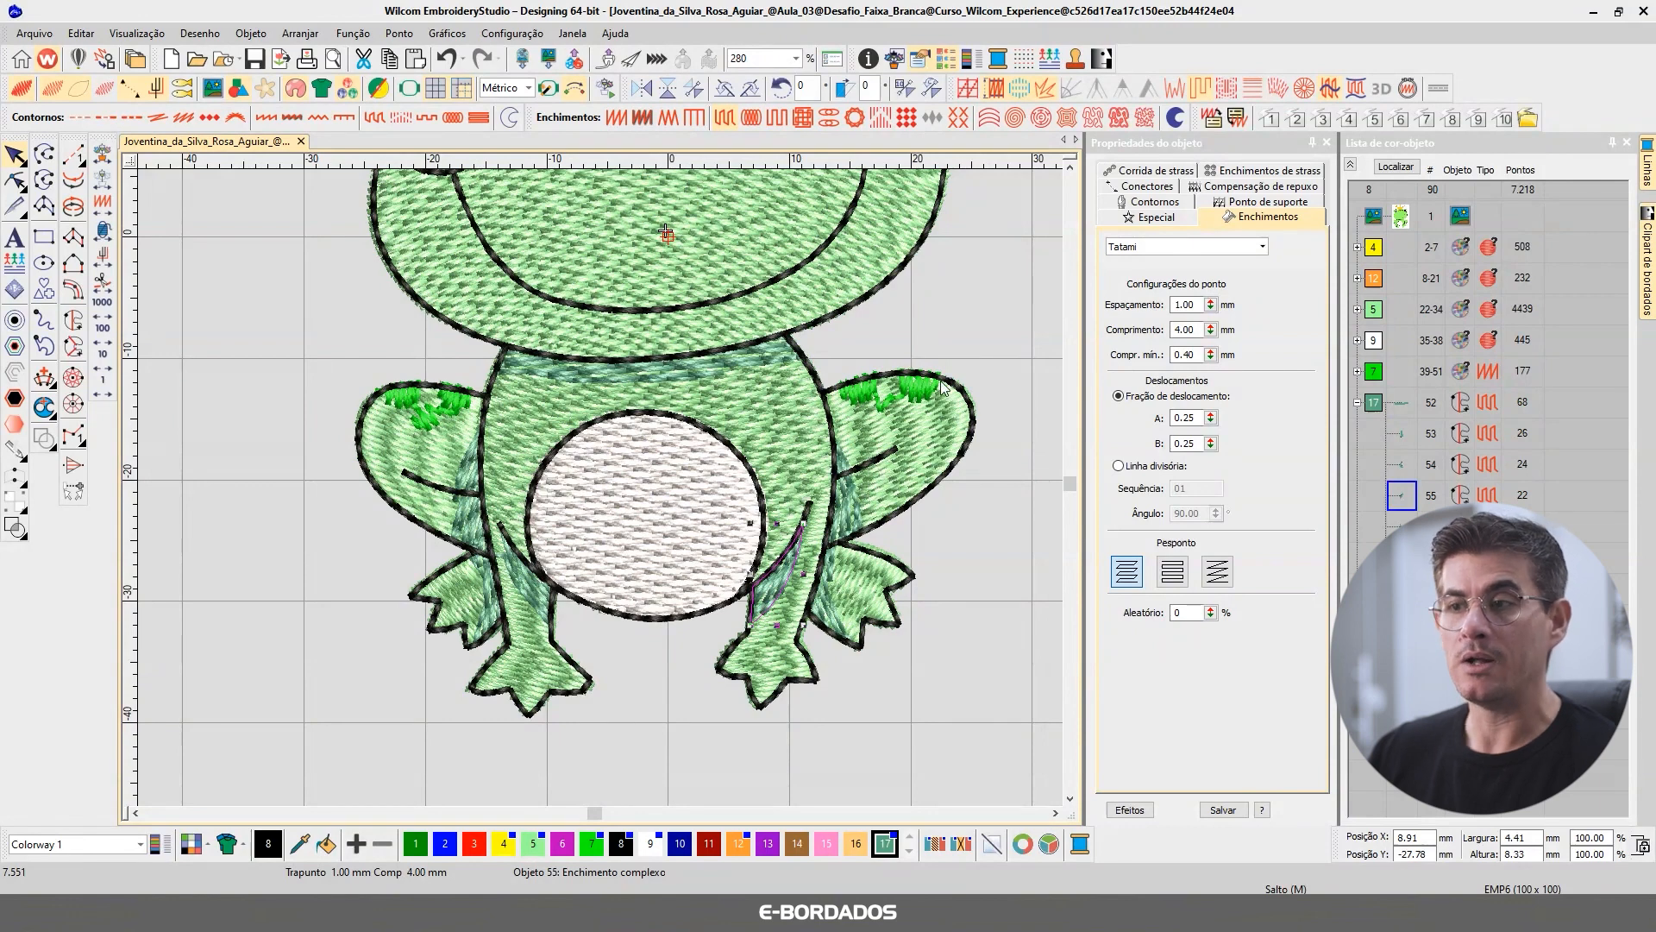
# Resize the entire frog design to a height of 120 mm.
pyautogui.press('1')
pyautogui.hotkey('ctrl', 'a')
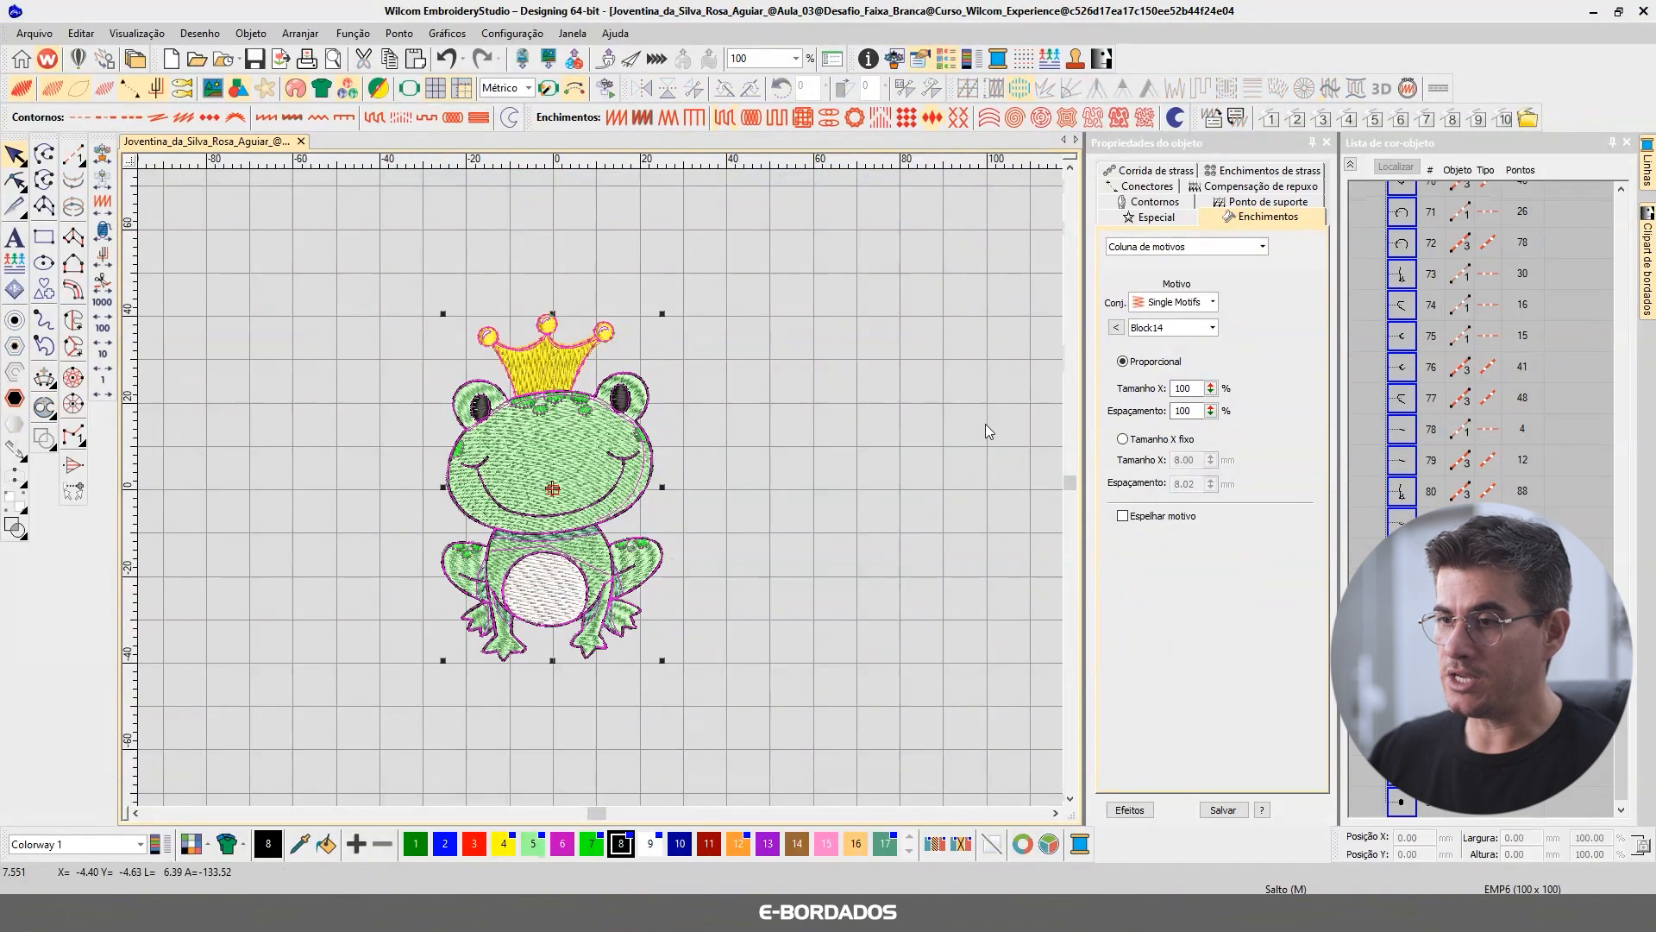
pyautogui.moveTo(1537, 854); pyautogui.dragTo(1439, 853)
pyautogui.write('120')
pyautogui.press('Return')
pyautogui.click(406, 744)
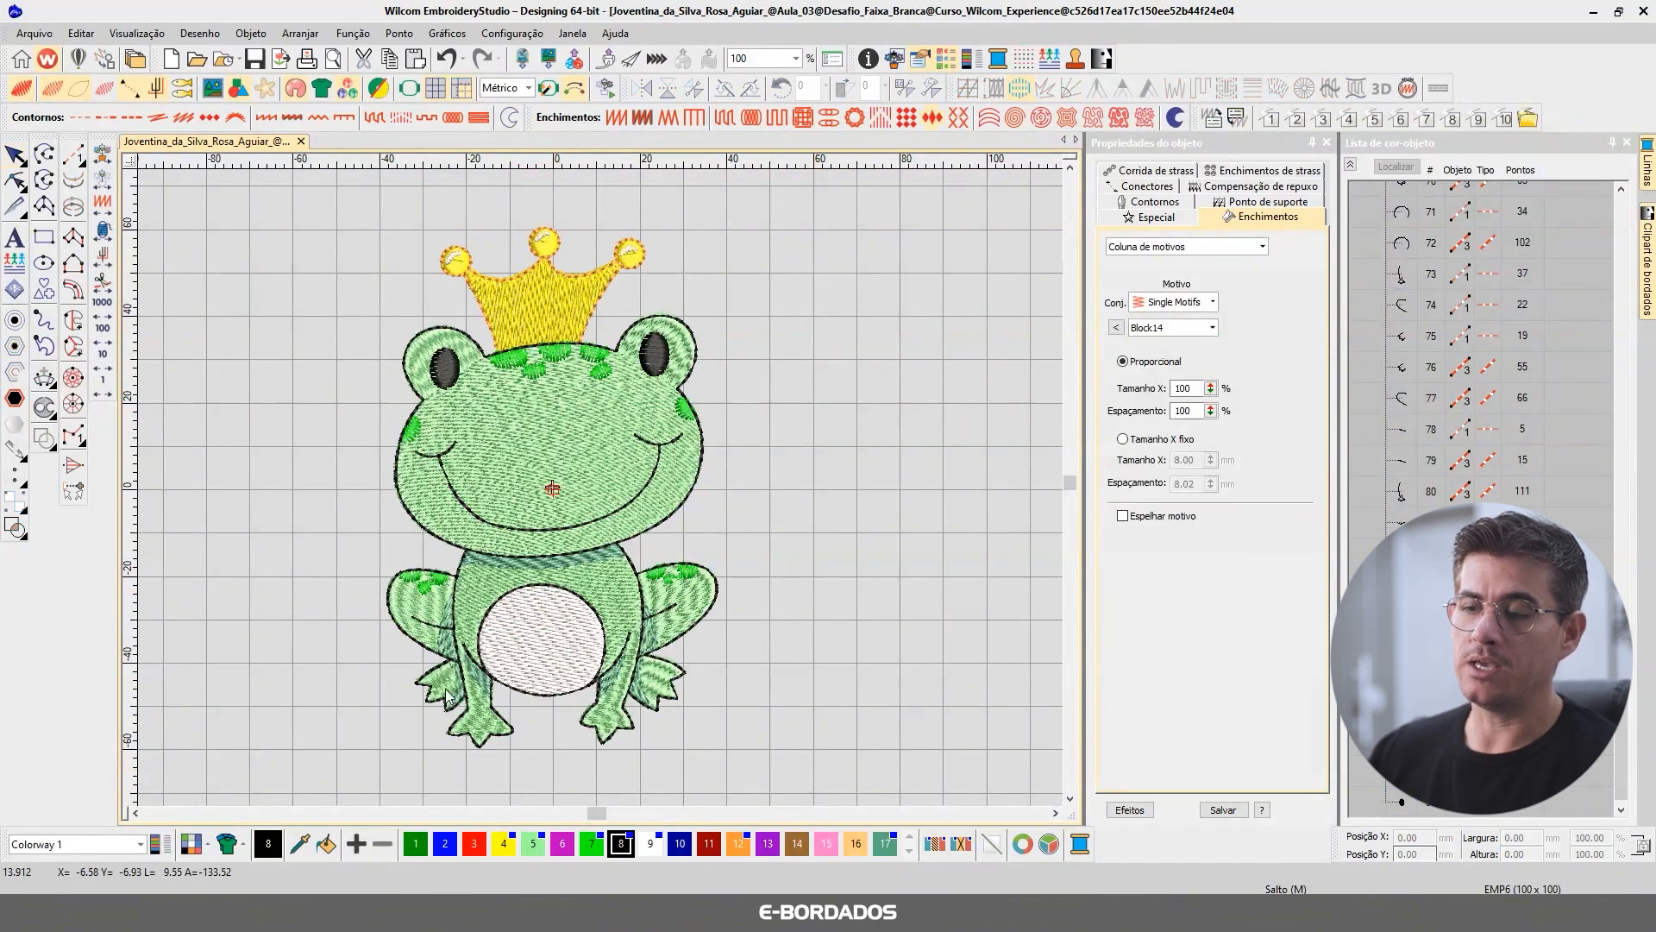
# Examine the dark green shading on the neck and legs at the enlarged size and undo the resize.
pyautogui.scroll(1, 446, 689)
pyautogui.scroll(3, 616, 429)
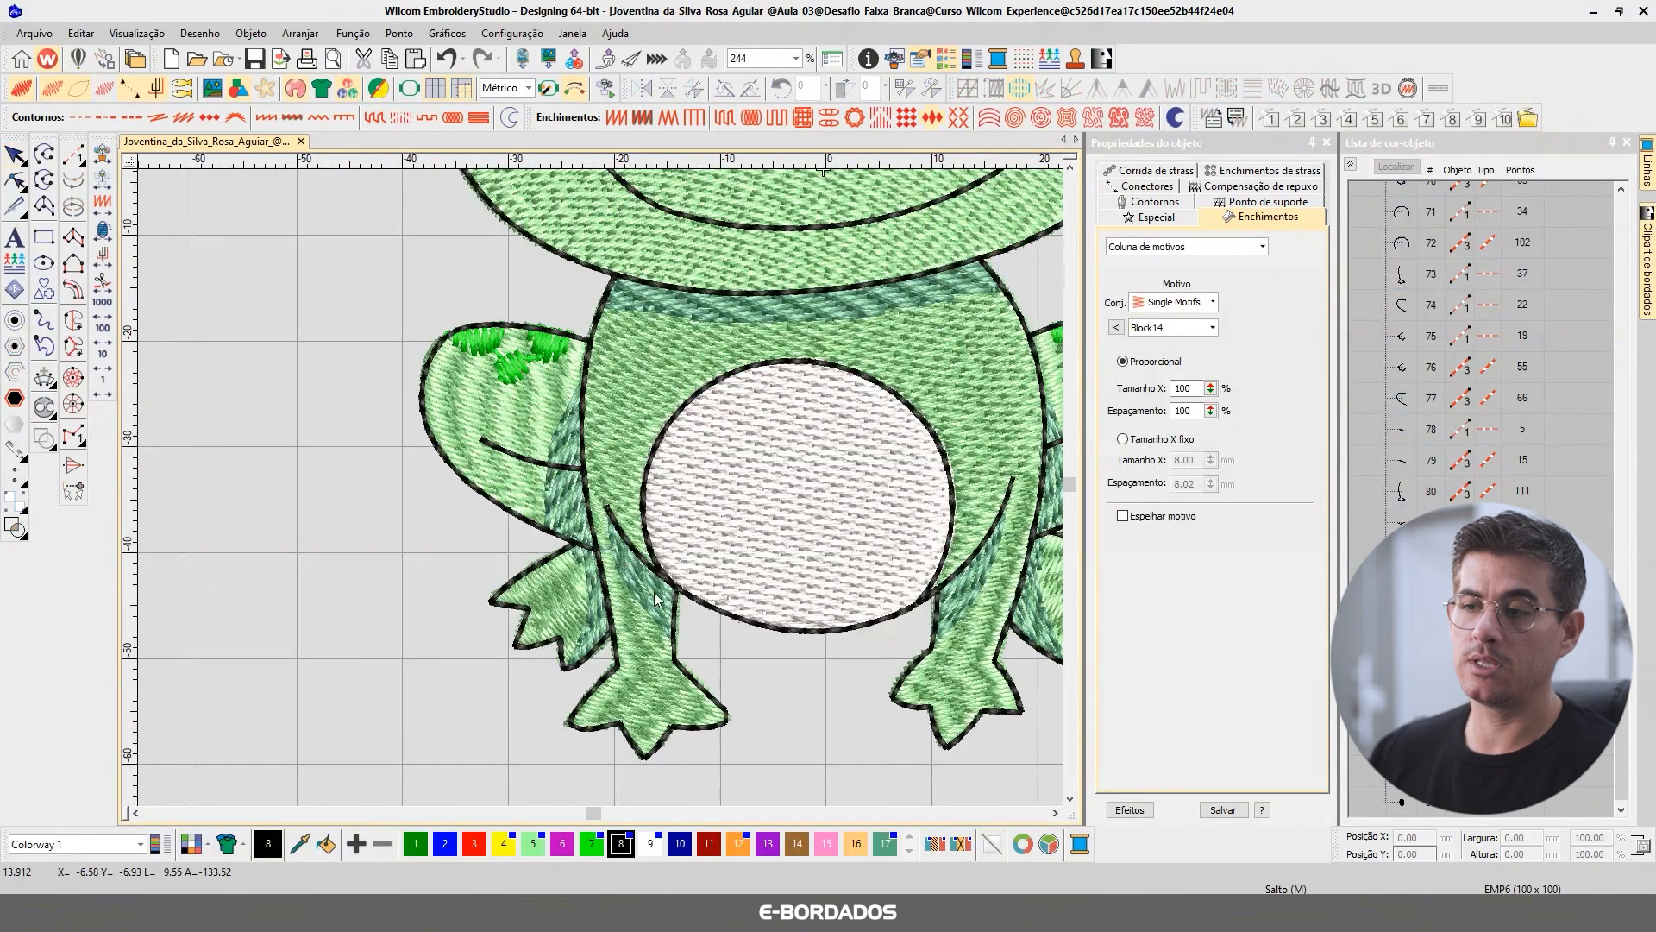
pyautogui.click(653, 600)
pyautogui.click(692, 309)
pyautogui.click(947, 593)
pyautogui.click(591, 585)
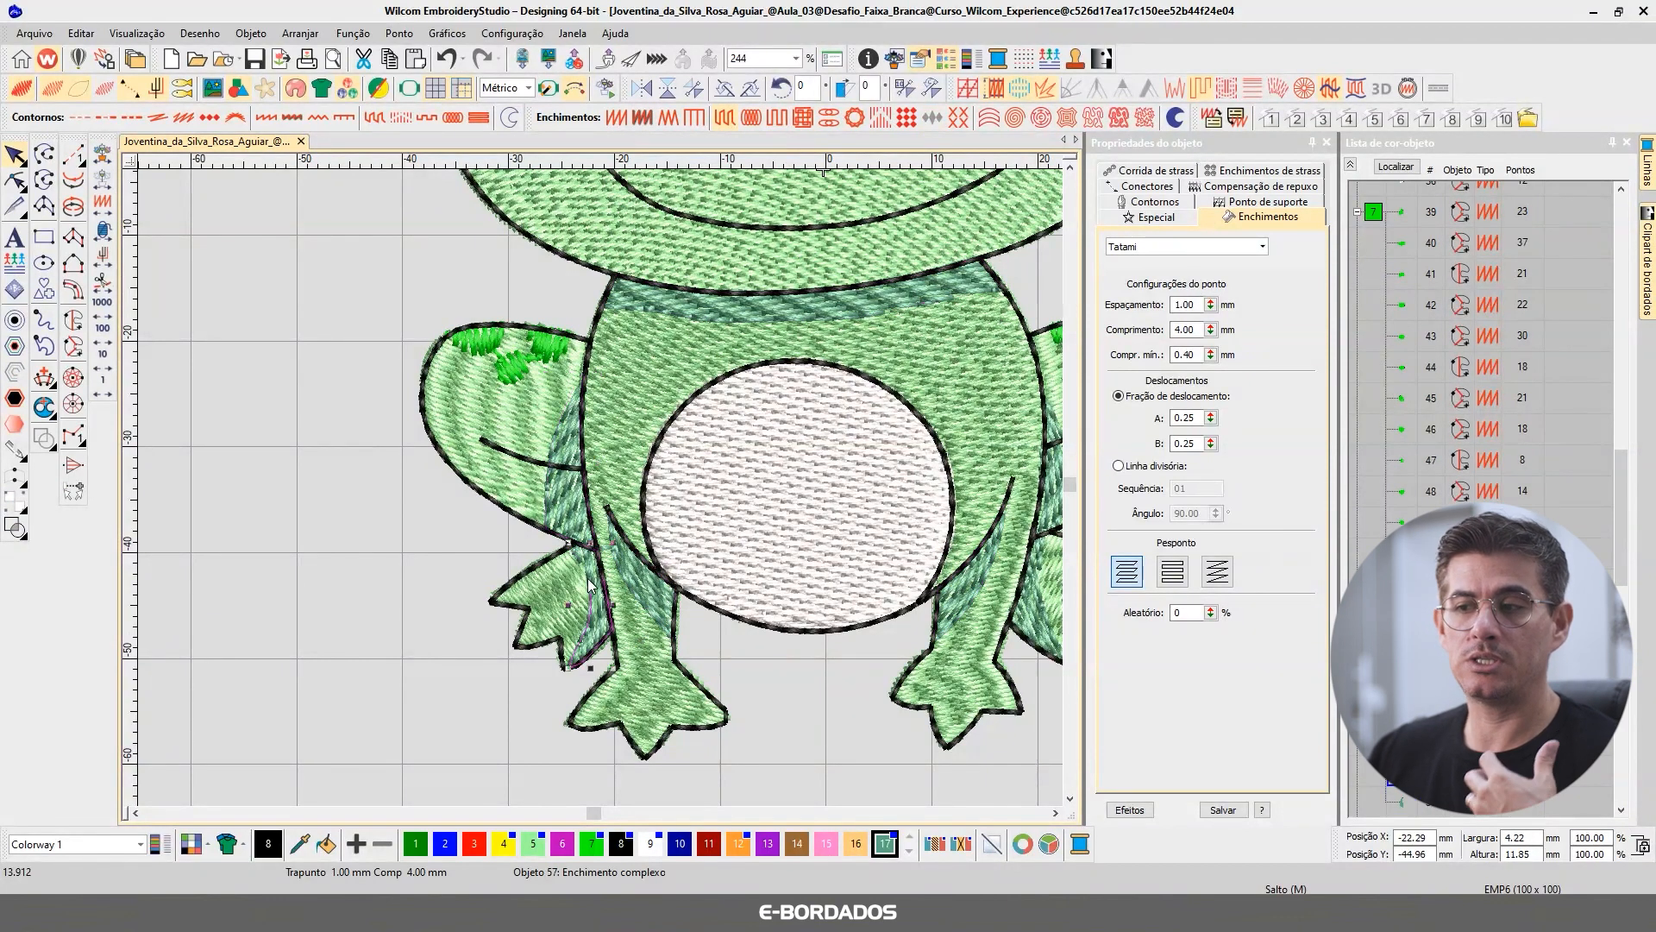
pyautogui.press('0')
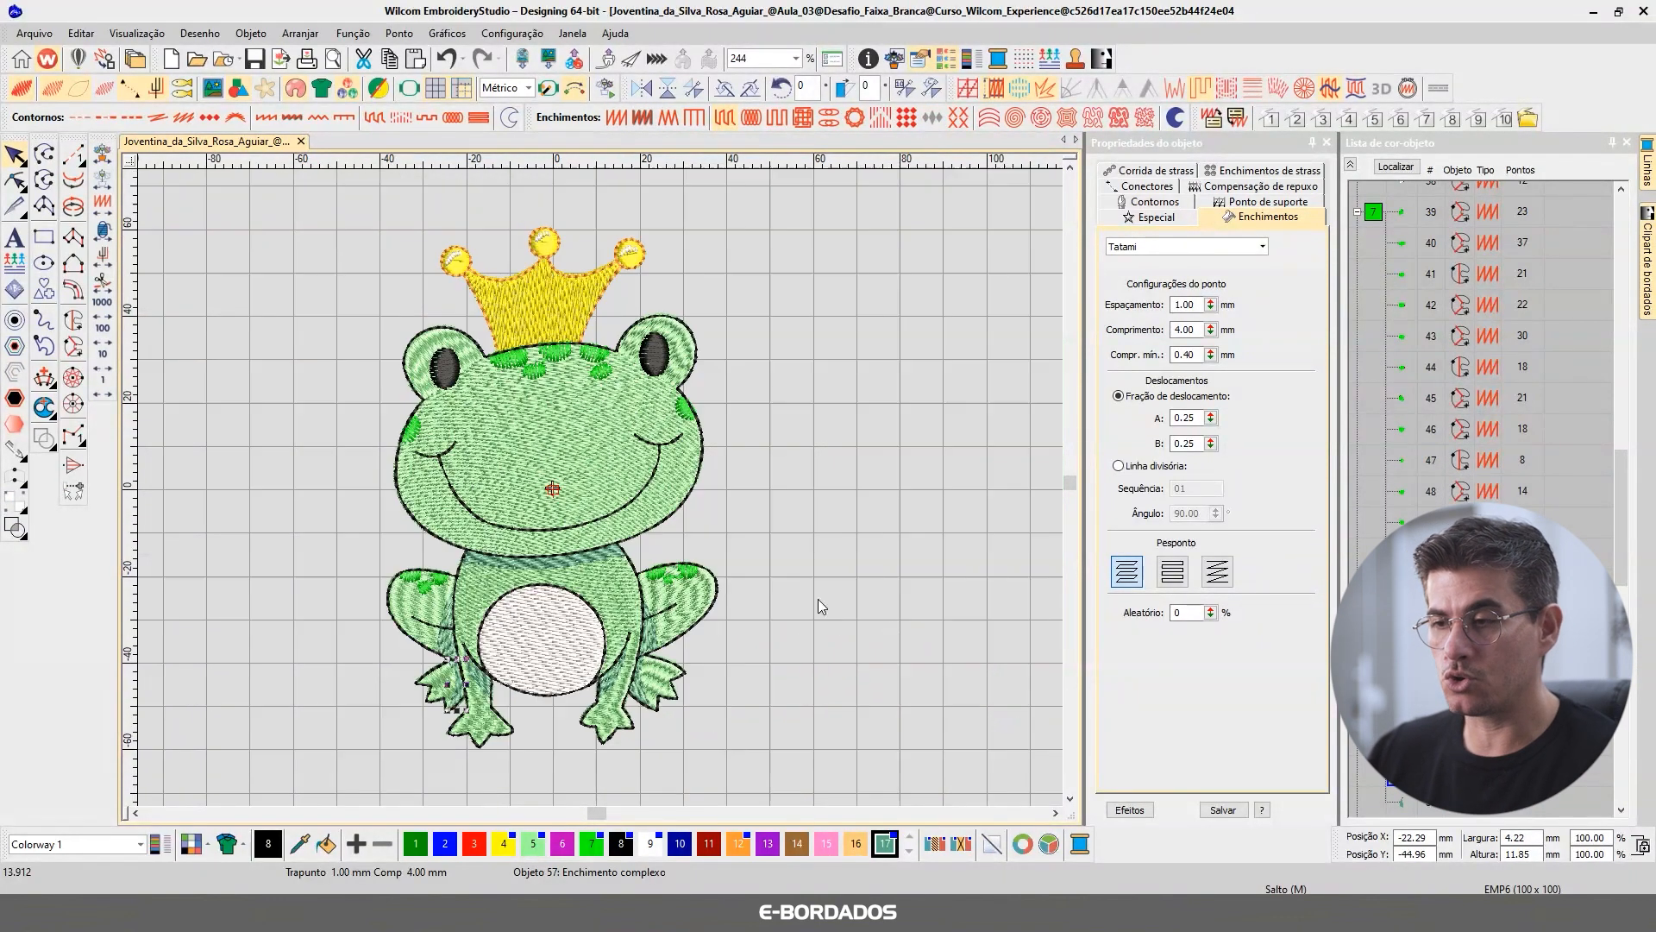
pyautogui.click(867, 545)
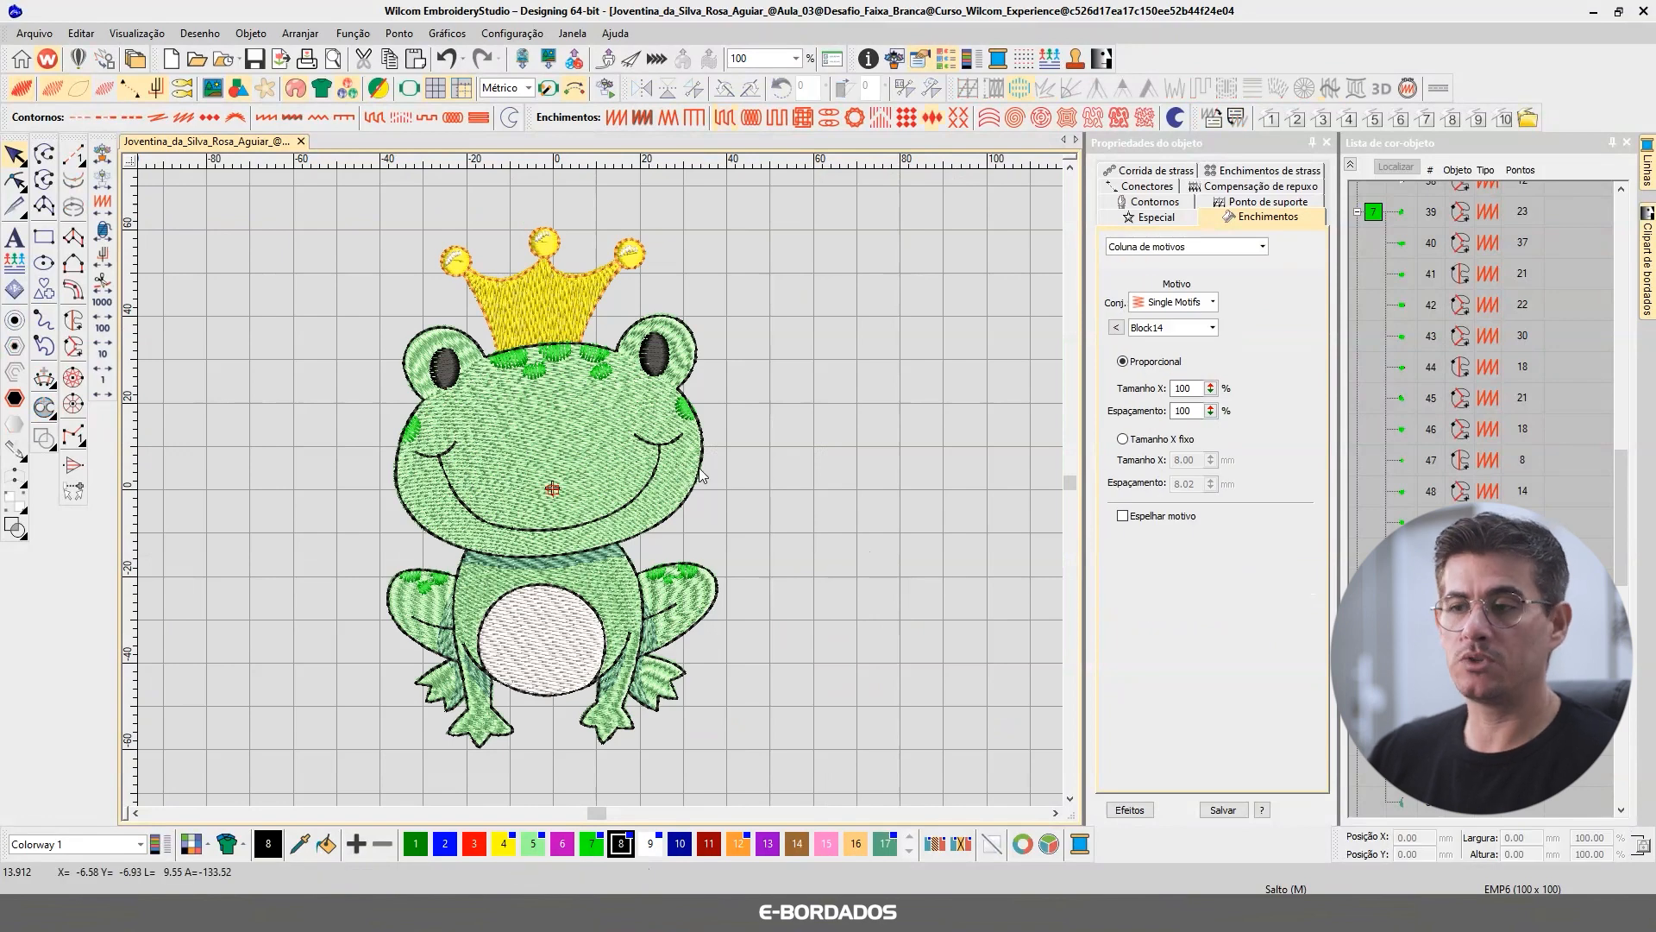
pyautogui.hotkey('ctrl', 'z')
# Delete all the dark green colour 17 shading objects from the frog's neck and legs.
pyautogui.press('b')
pyautogui.moveTo(412, 349); pyautogui.dragTo(714, 722)
pyautogui.click(591, 509)
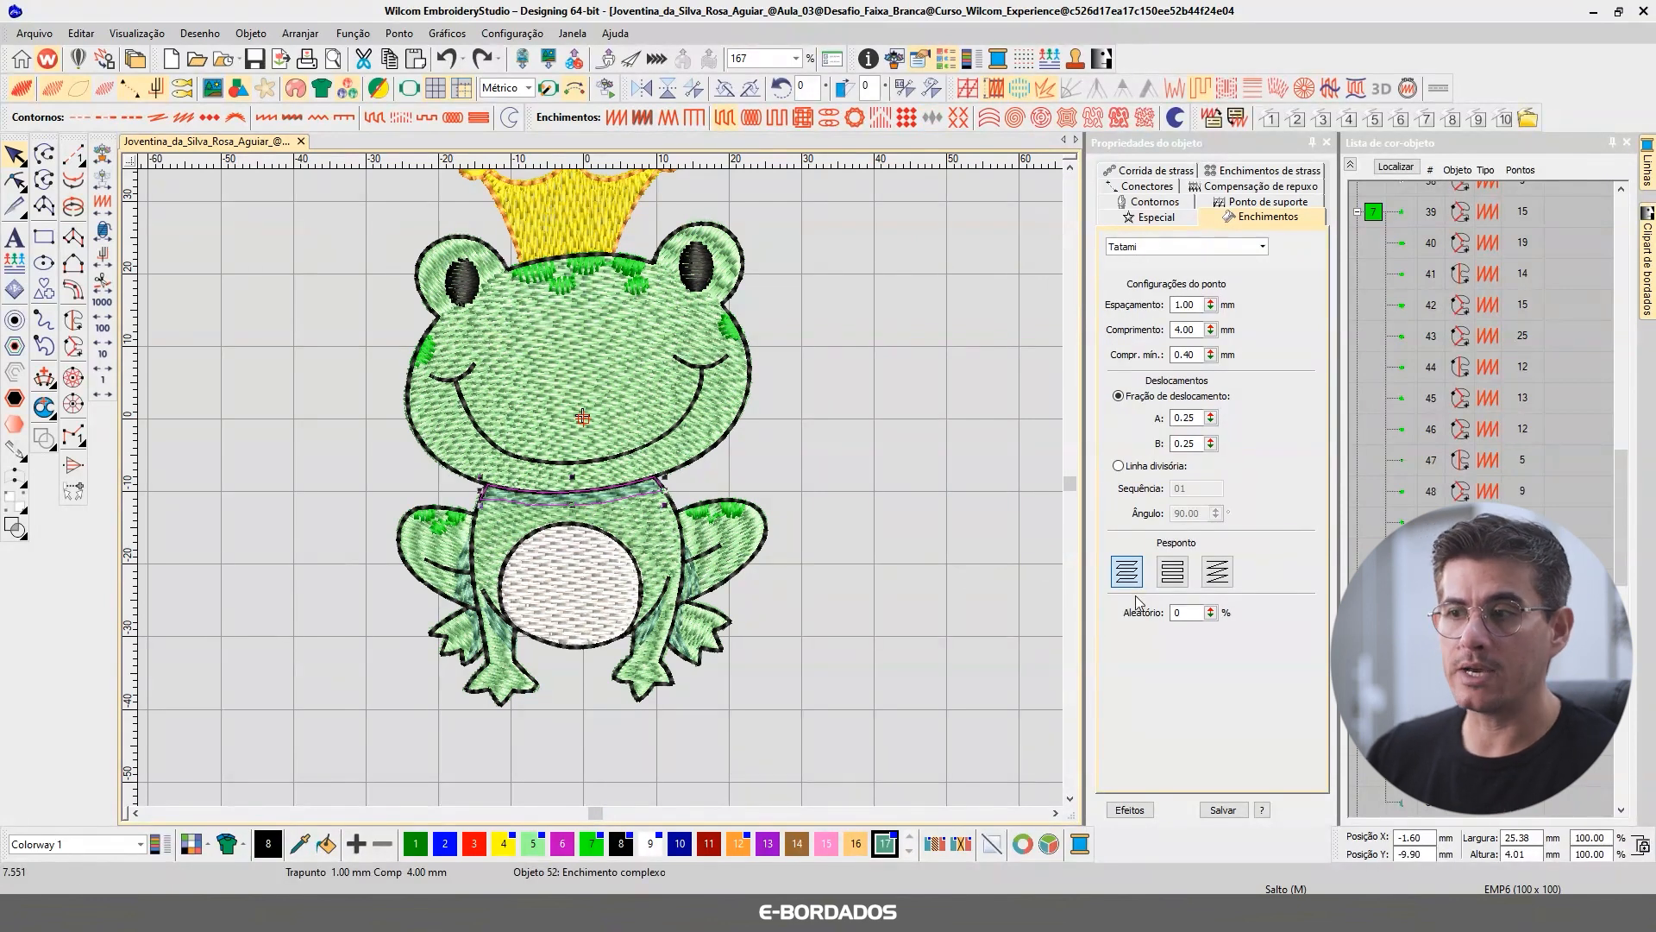
pyautogui.click(1351, 165)
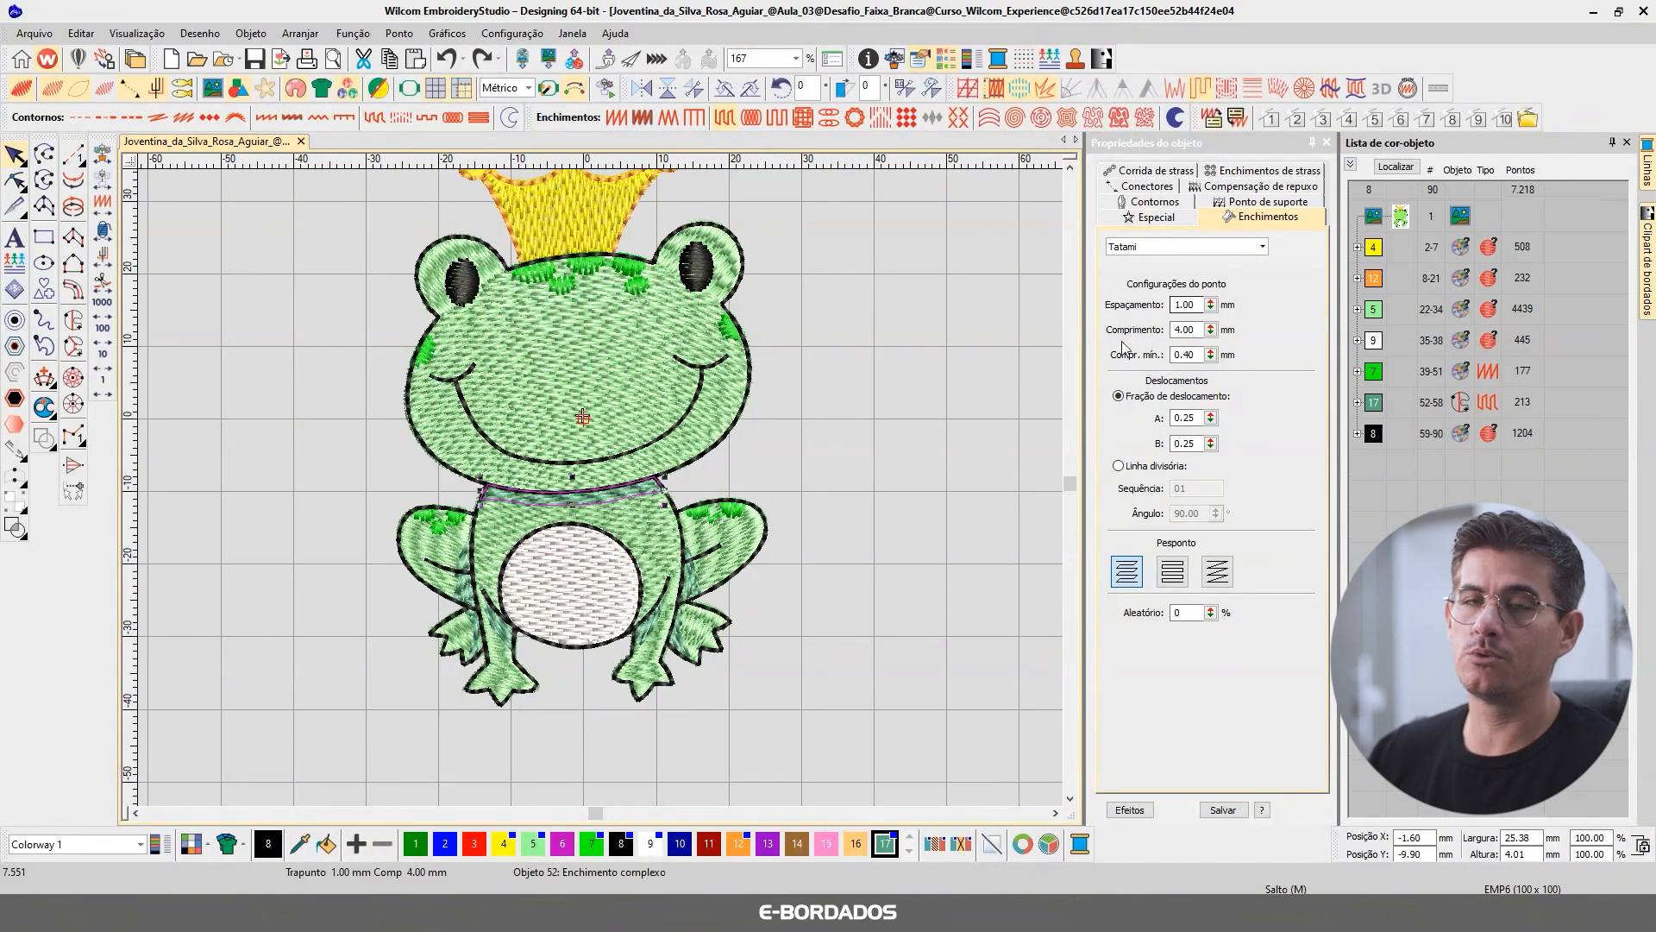
pyautogui.click(1372, 403)
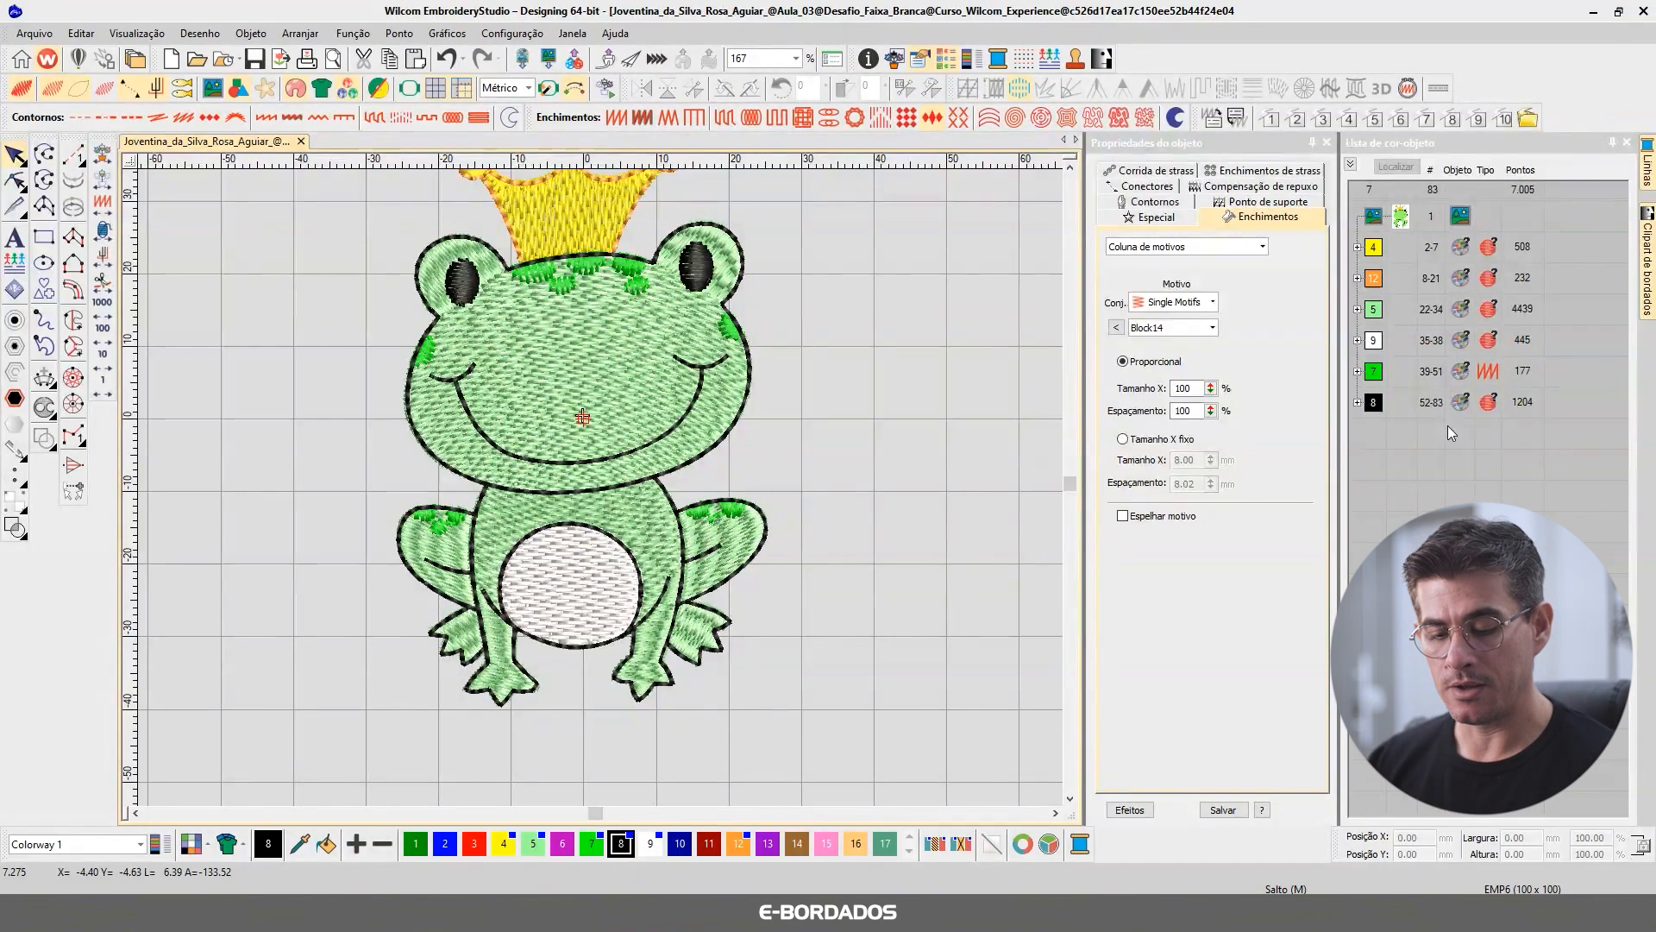
pyautogui.hotkey('ctrl', 'z')
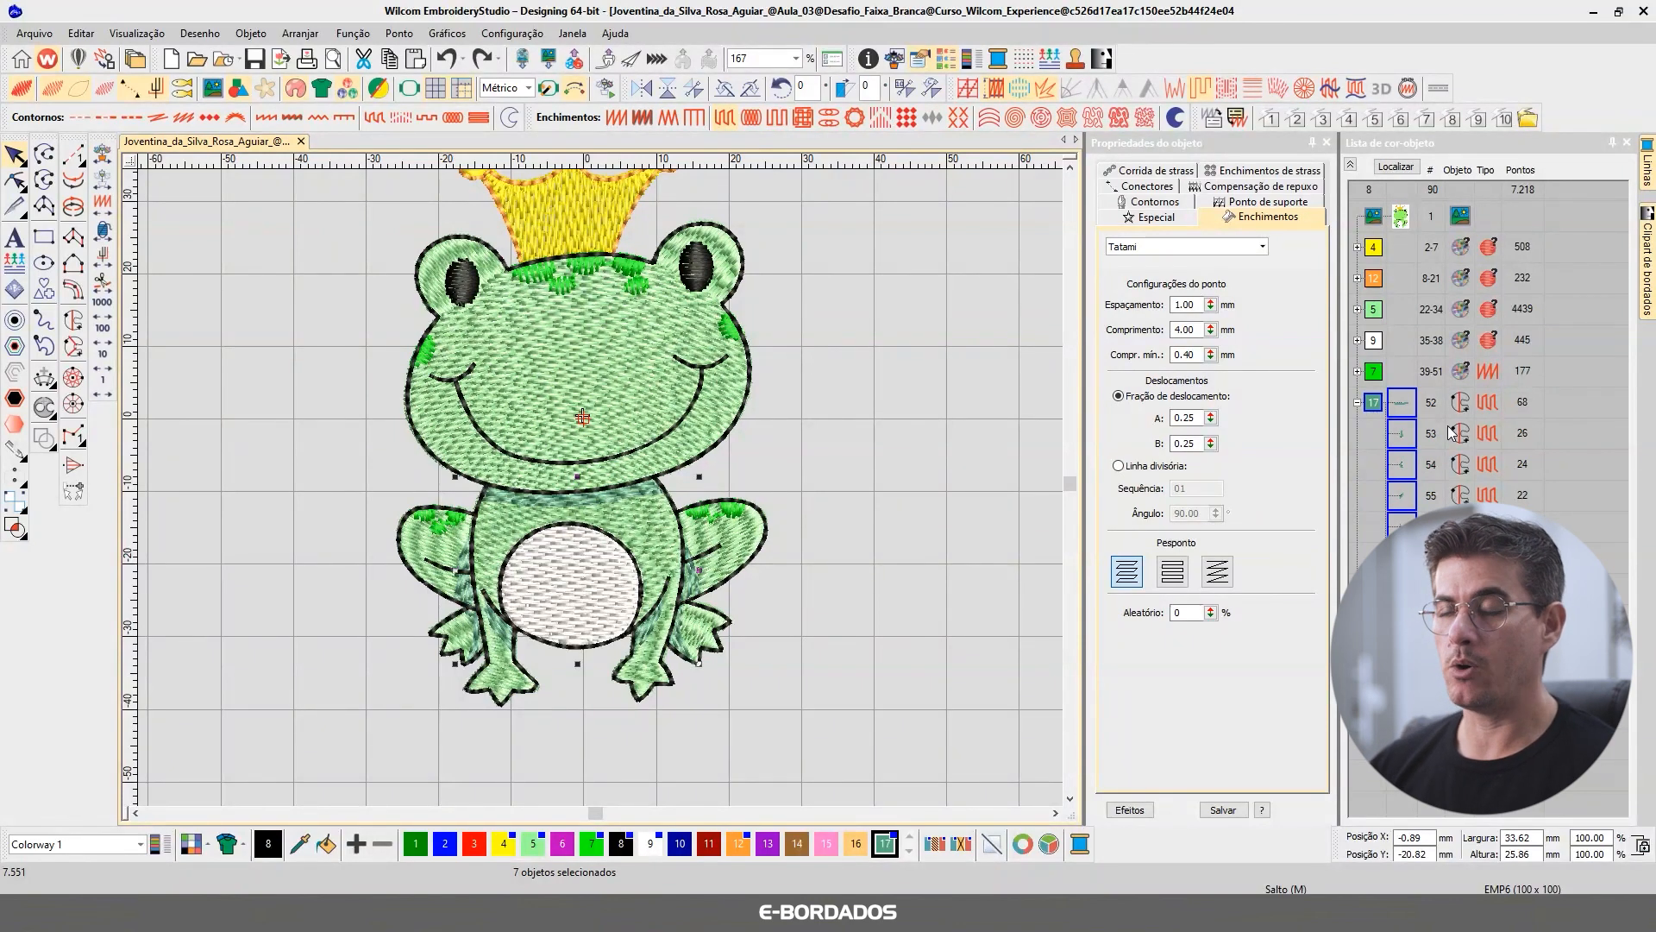
pyautogui.press('Delete')
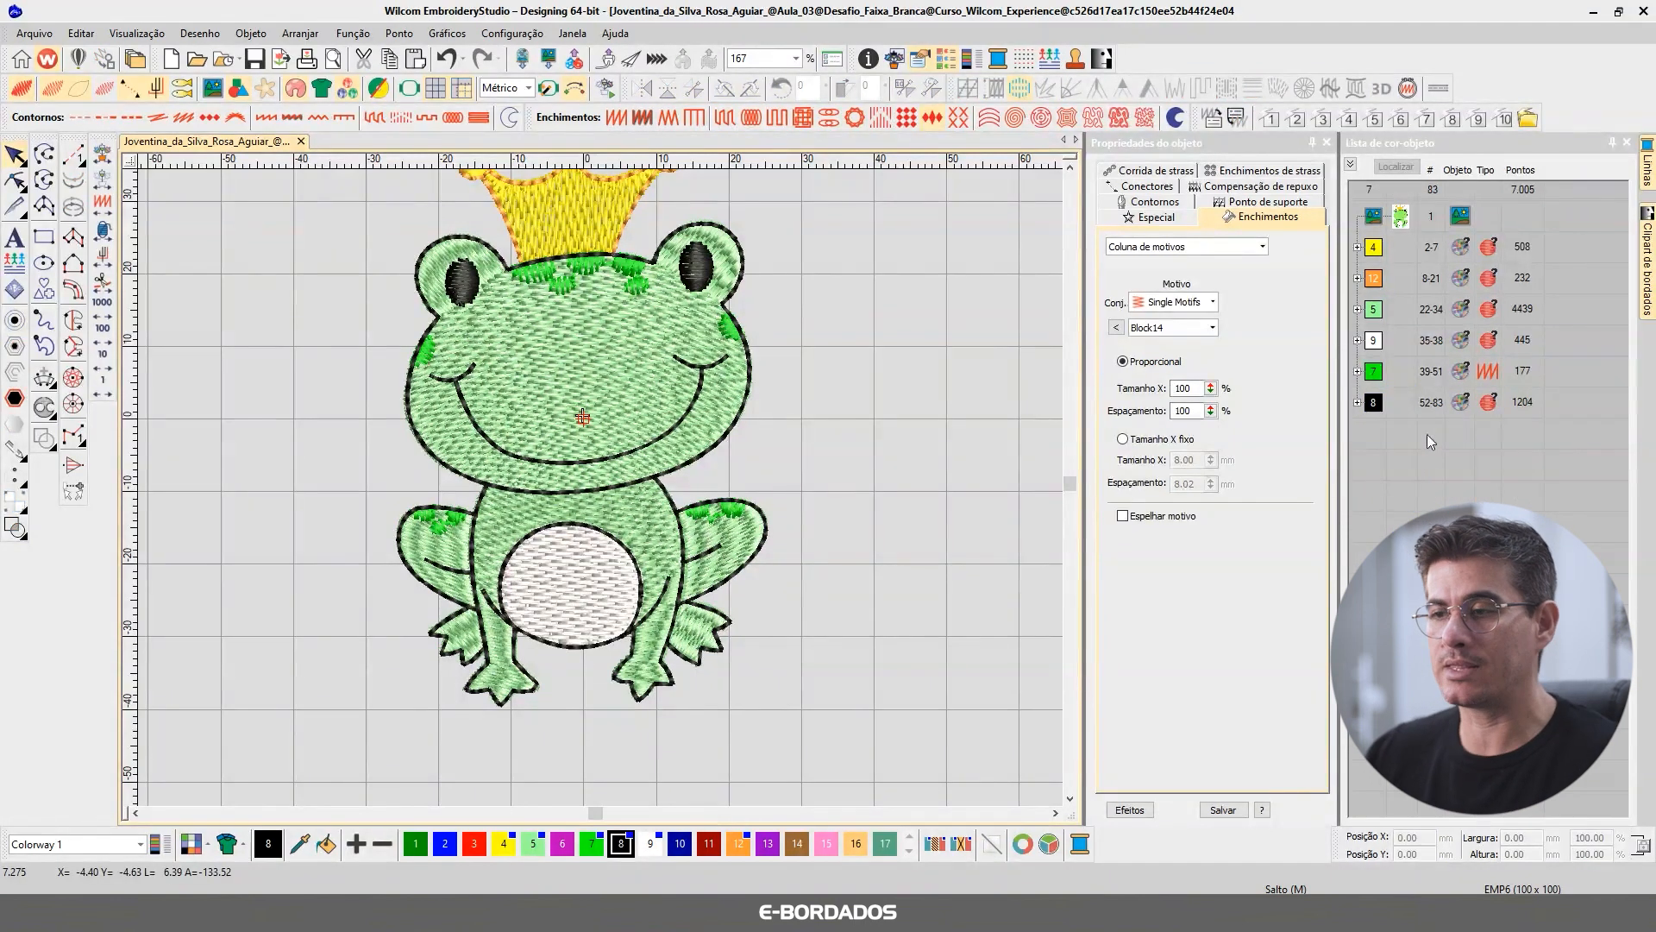
# Switch to the photo viewer, examine the front of the stitched frog, and return to Wilcom EmbroideryStudio.
pyautogui.click(672, 913)
pyautogui.scroll(-3, 926, 561)
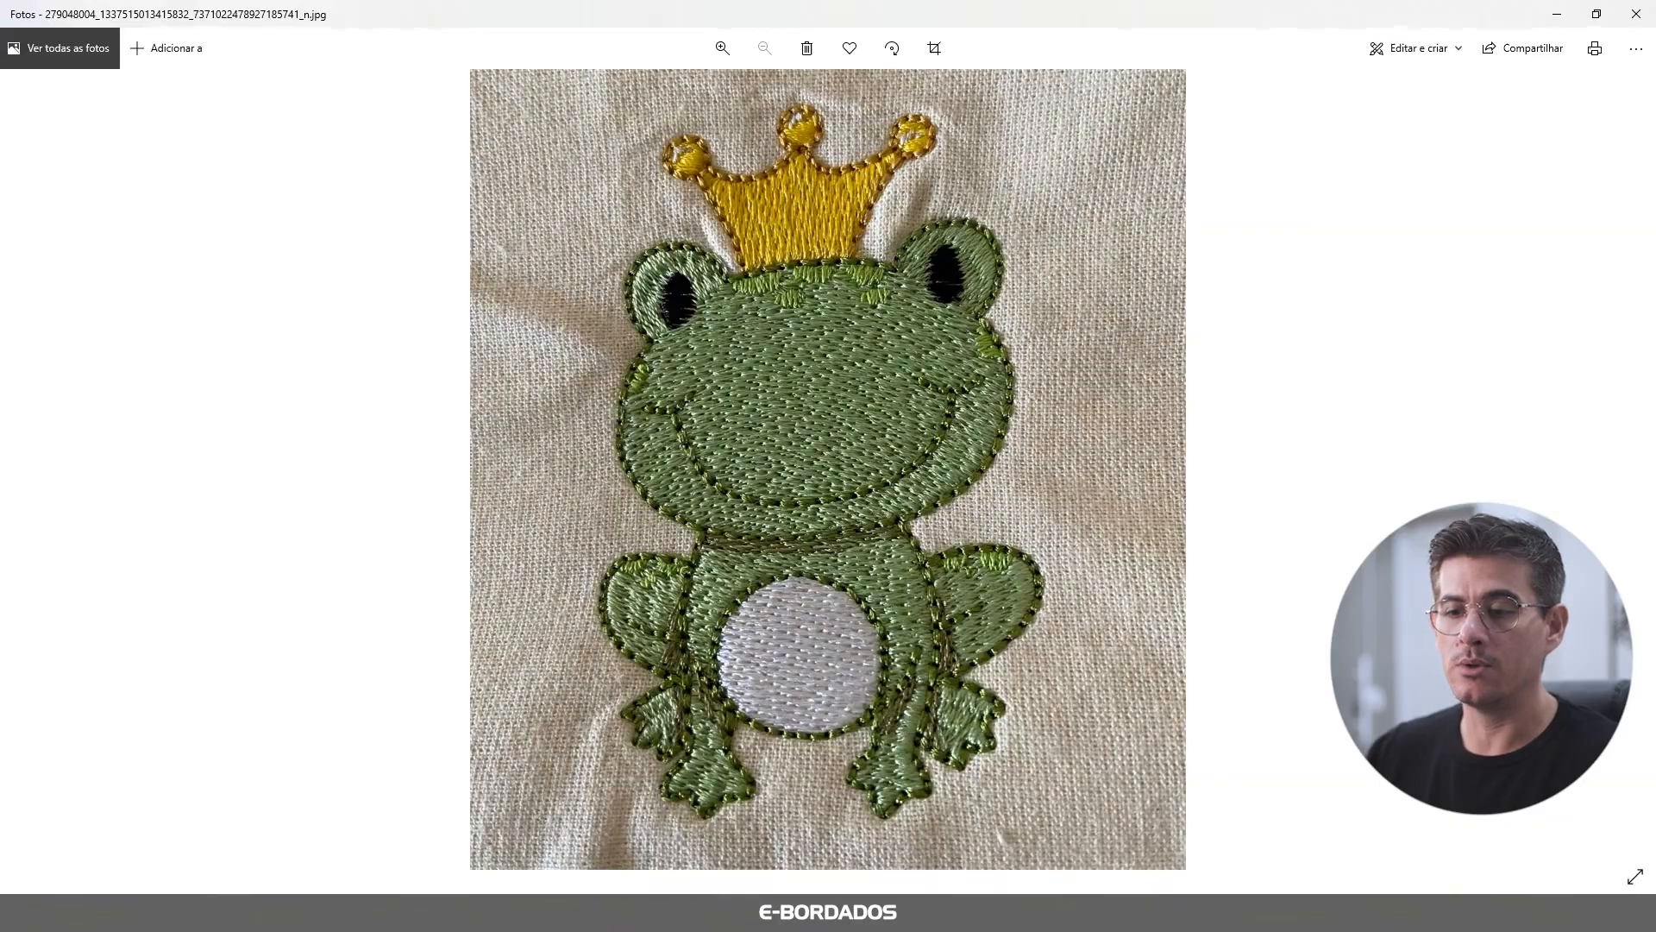
pyautogui.click(431, 912)
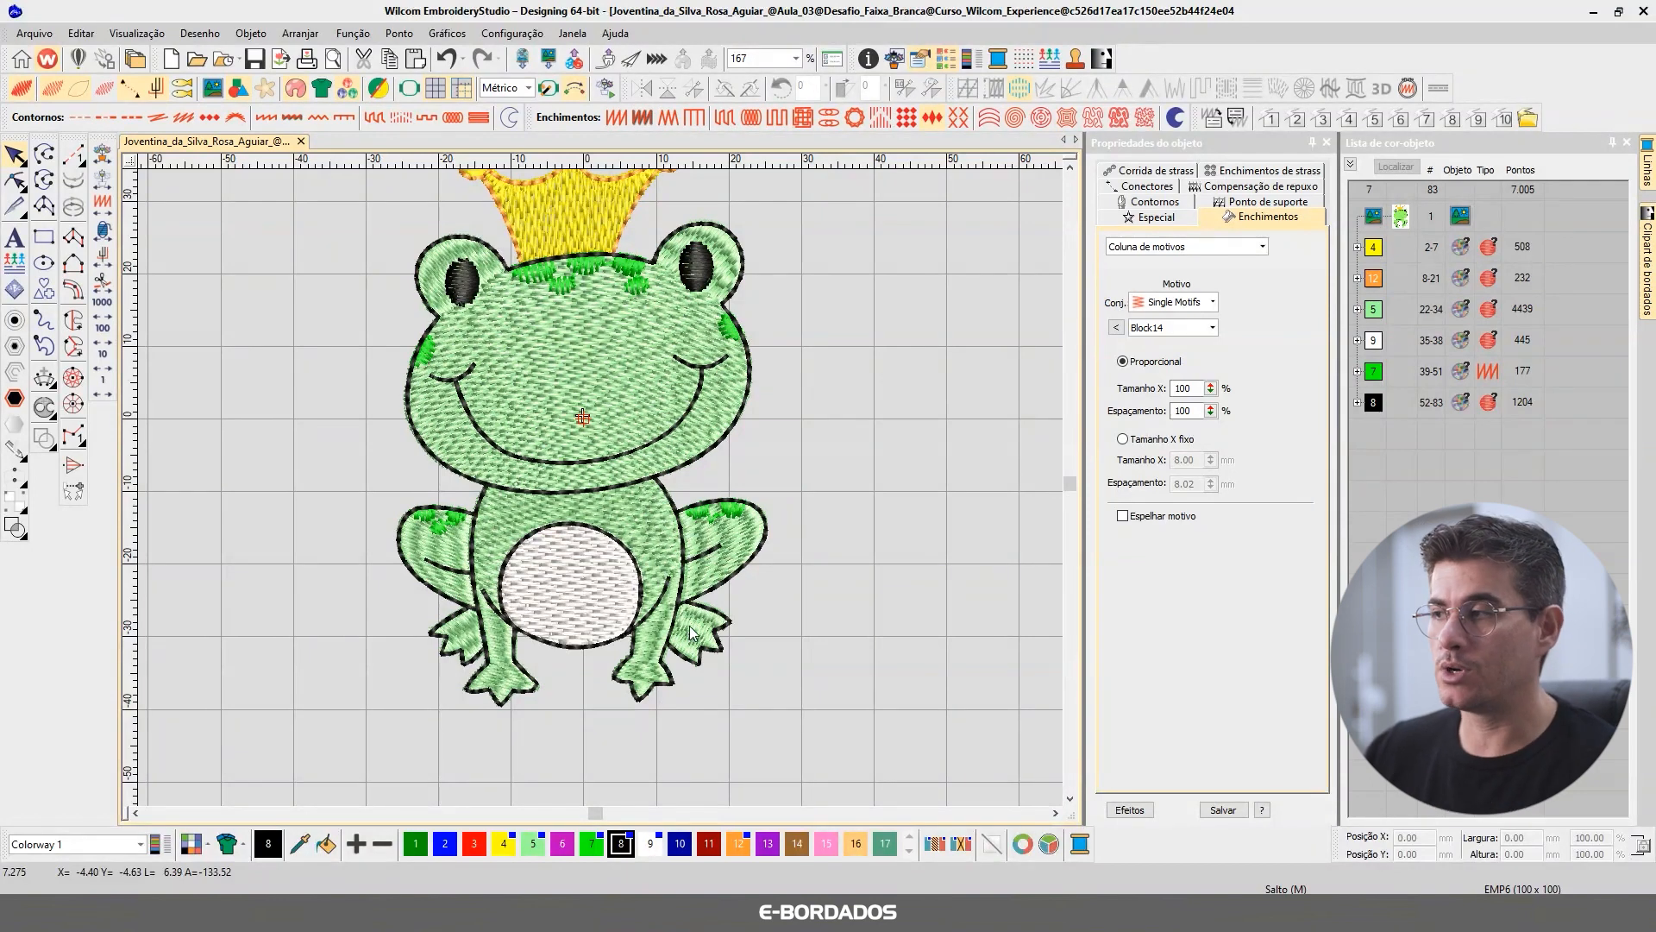
# Inspect the fill settings of the yellow crown and of the small white highlight on its left ball.
pyautogui.click(1070, 166)
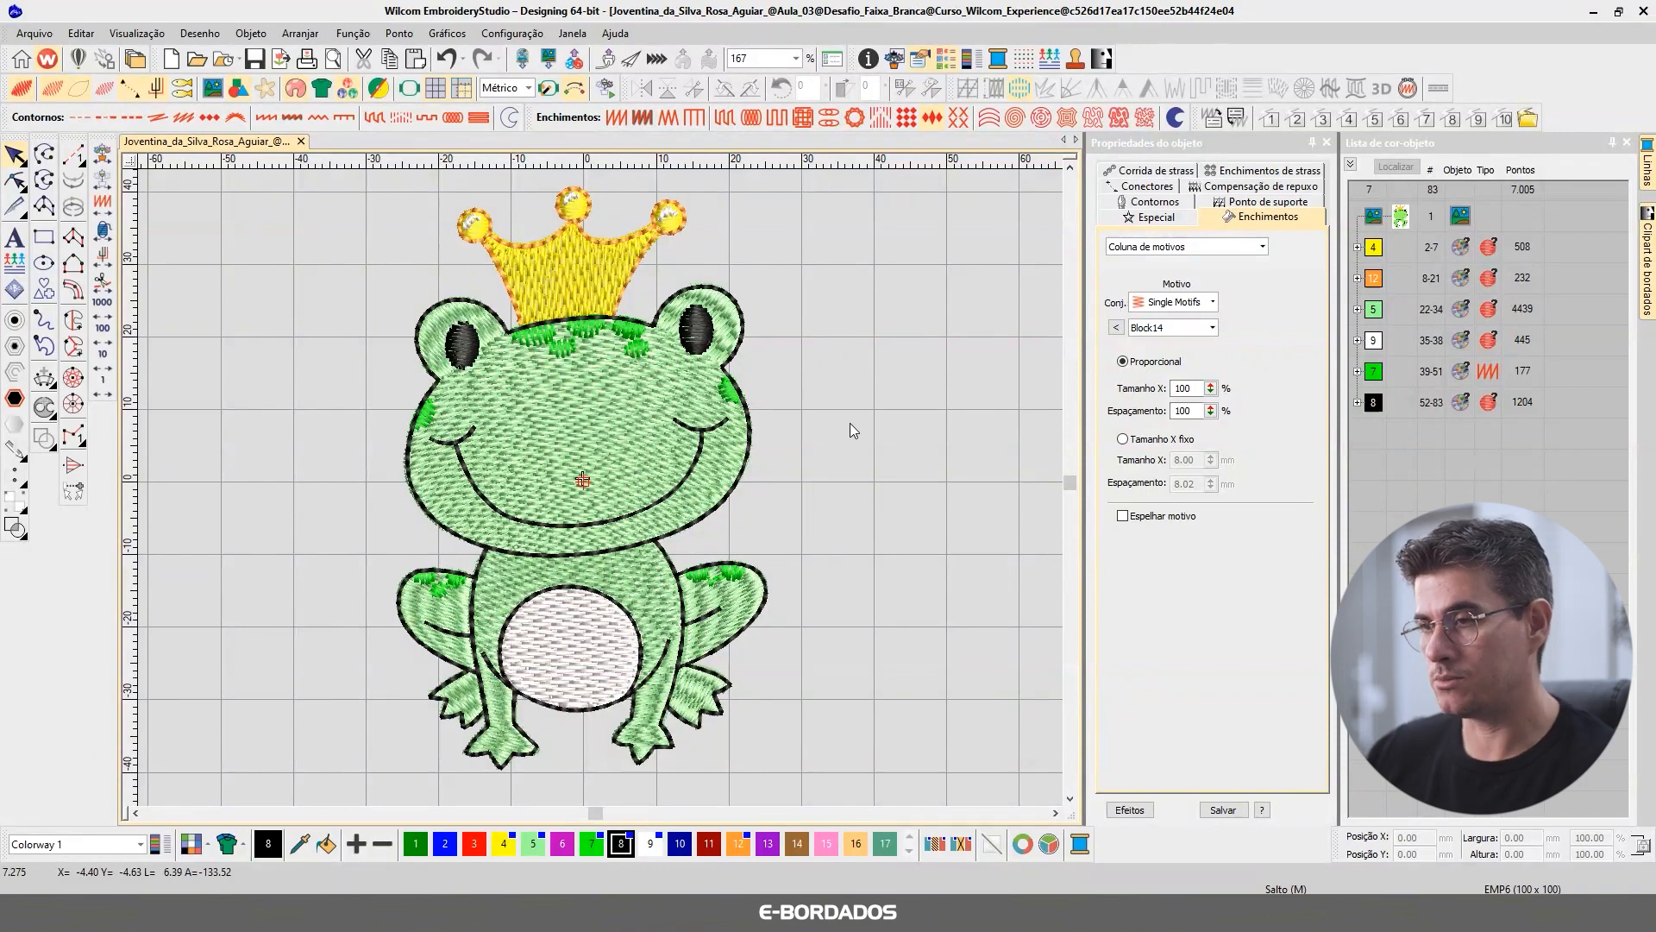
pyautogui.press('t')
pyautogui.press('t')
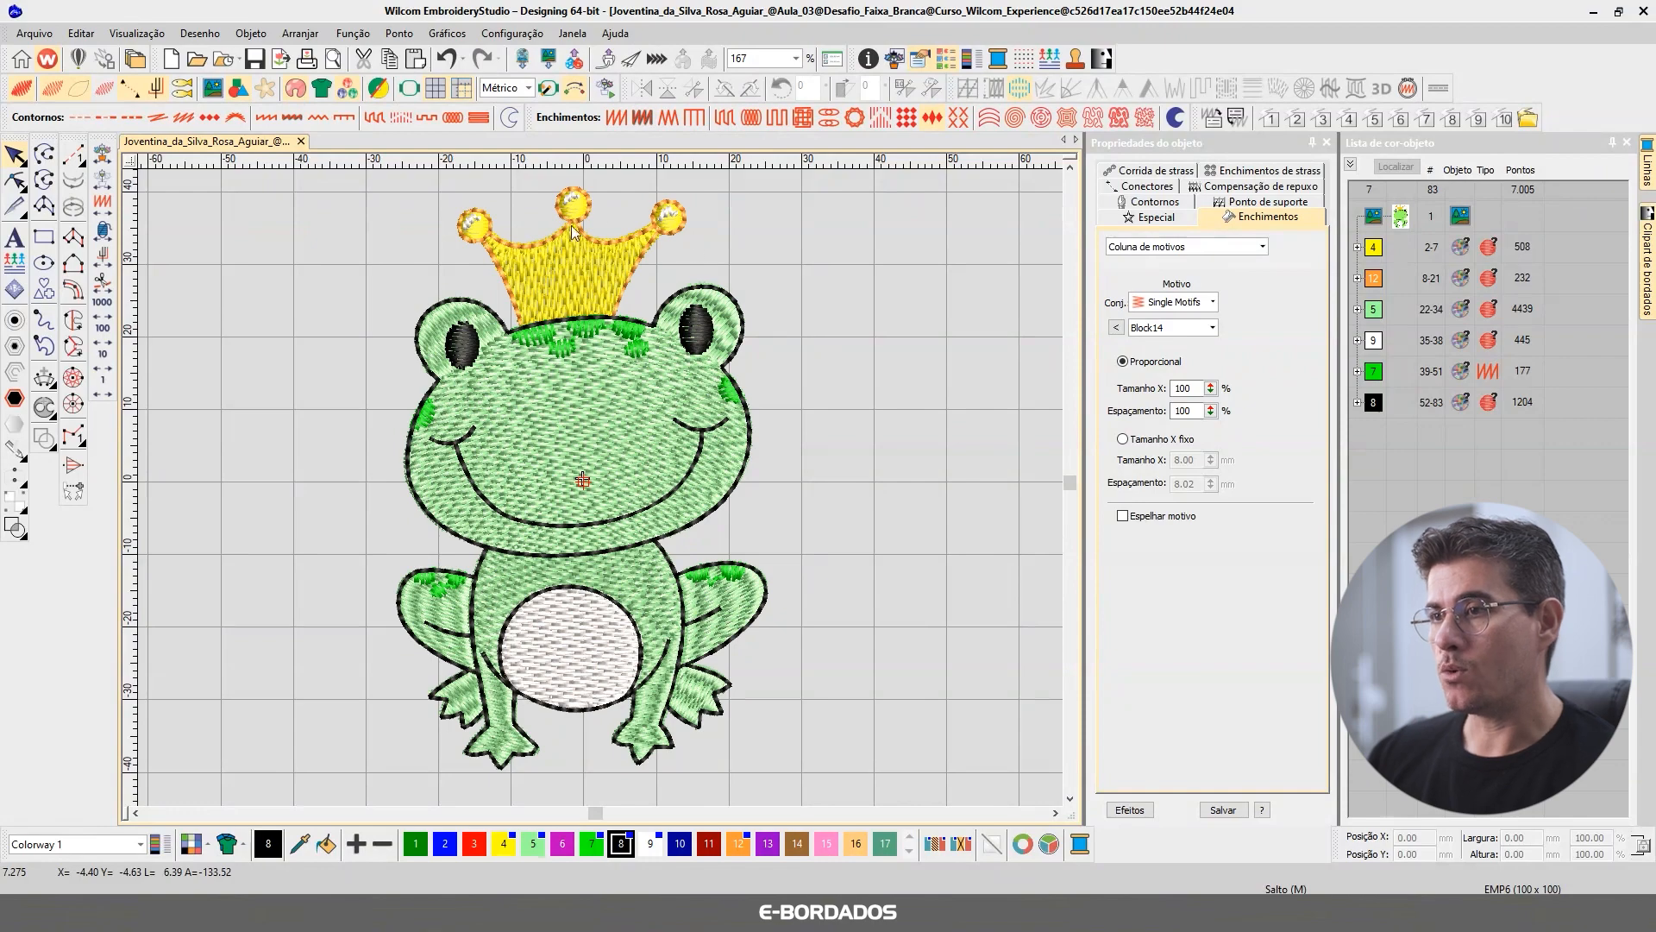
pyautogui.scroll(4, 545, 262)
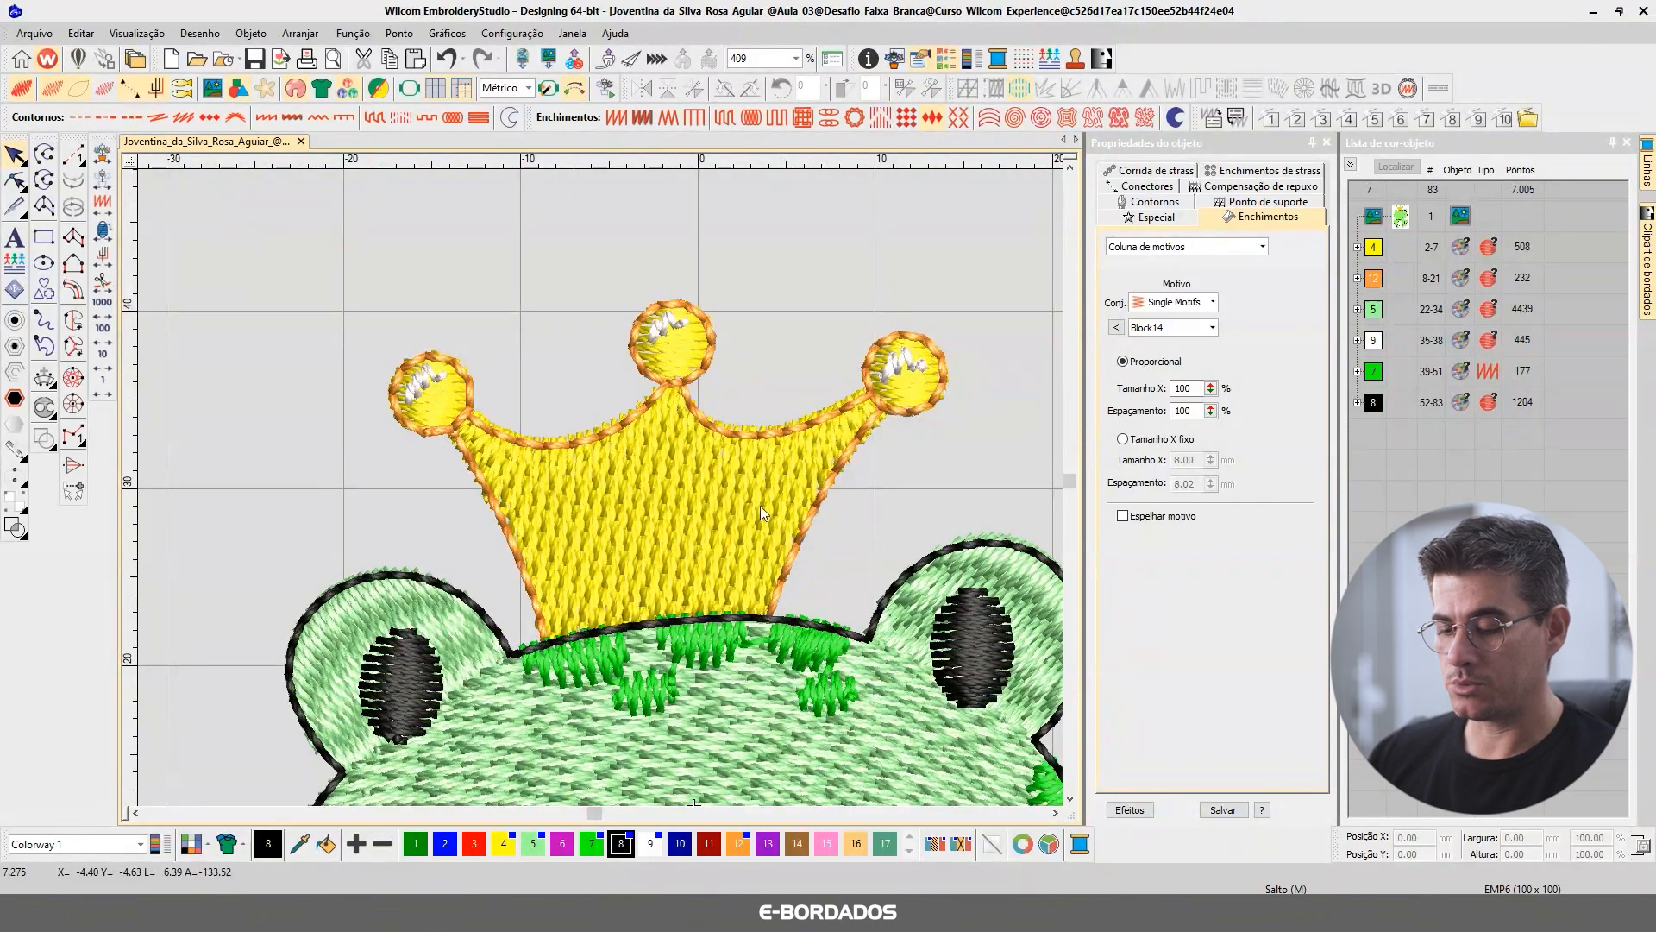
pyautogui.press('t')
pyautogui.click(759, 505)
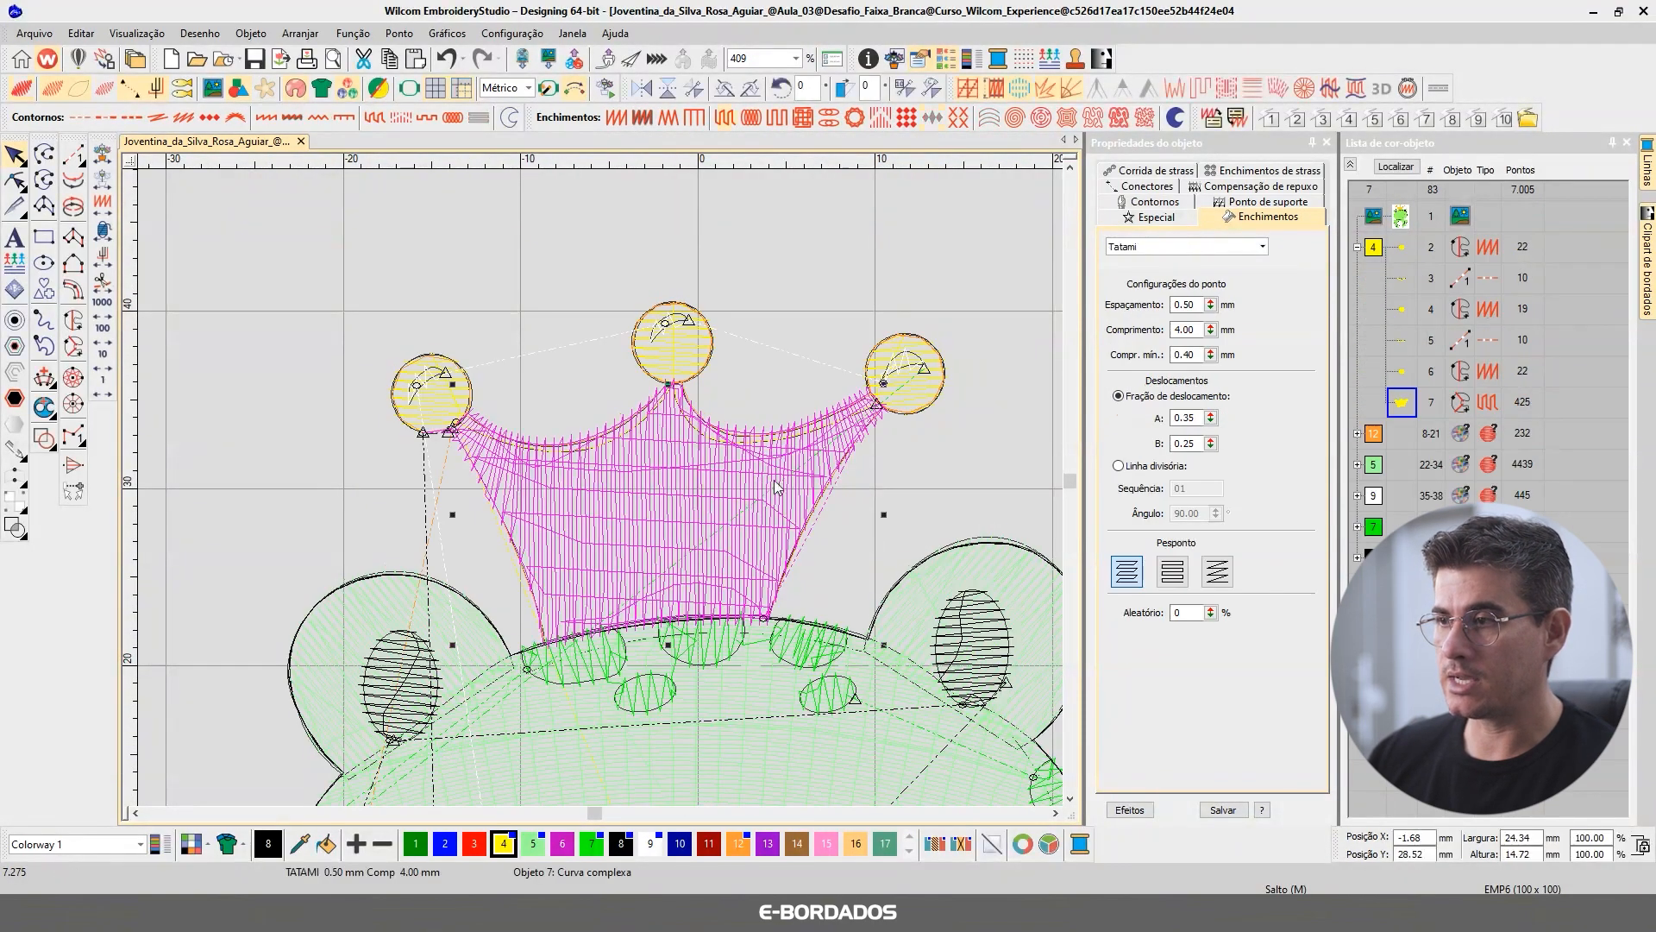
pyautogui.press('t')
pyautogui.click(414, 385)
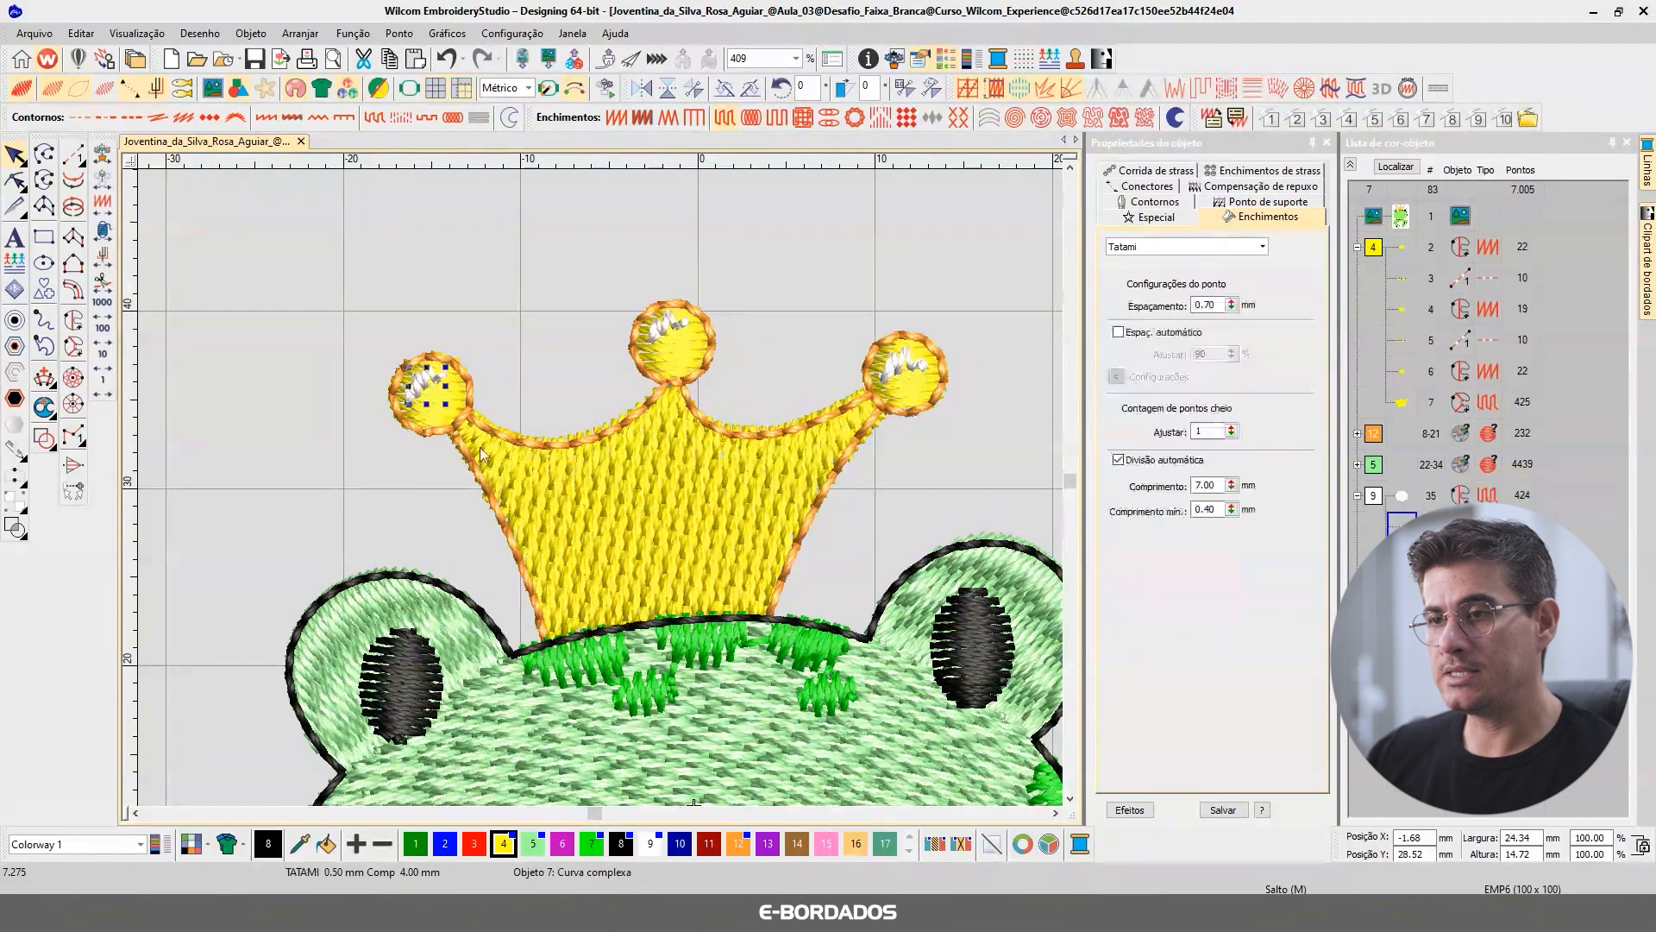
pyautogui.press('0')
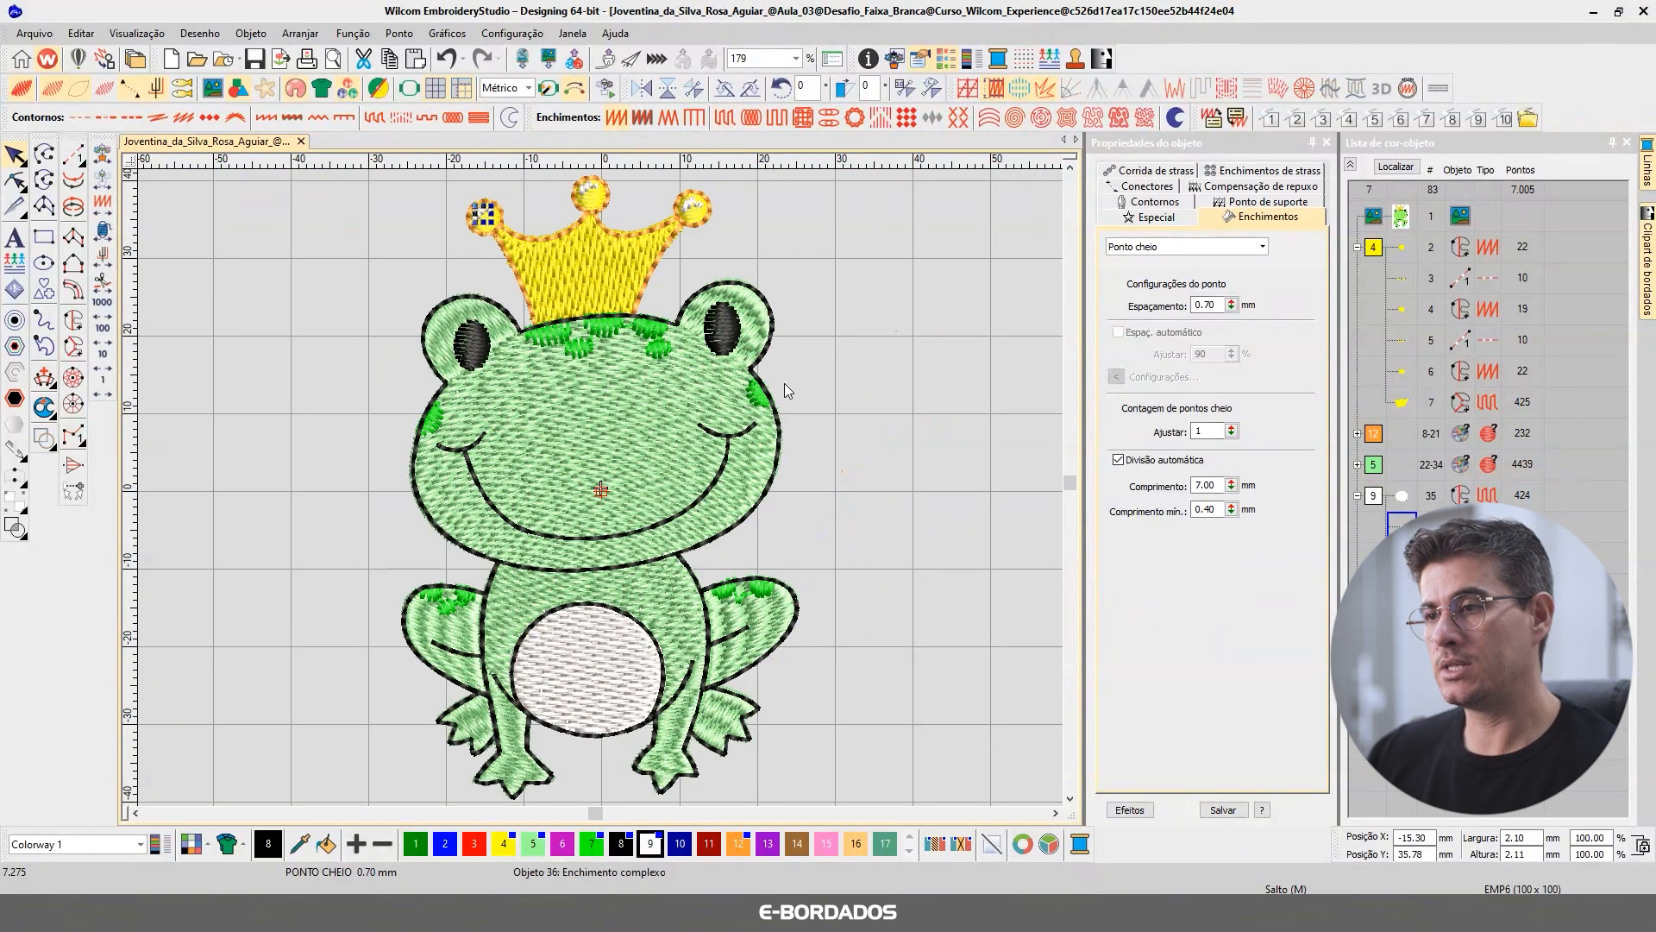
# Delete the three white highlight objects on the crown's balls.
pyautogui.click(866, 438)
pyautogui.click(1401, 526)
pyautogui.keyDown('ctrl'); pyautogui.click(1400, 557); pyautogui.keyUp('ctrl')
pyautogui.keyDown('ctrl'); pyautogui.click(1401, 588); pyautogui.keyUp('ctrl')
pyautogui.scroll(6, 502, 206)
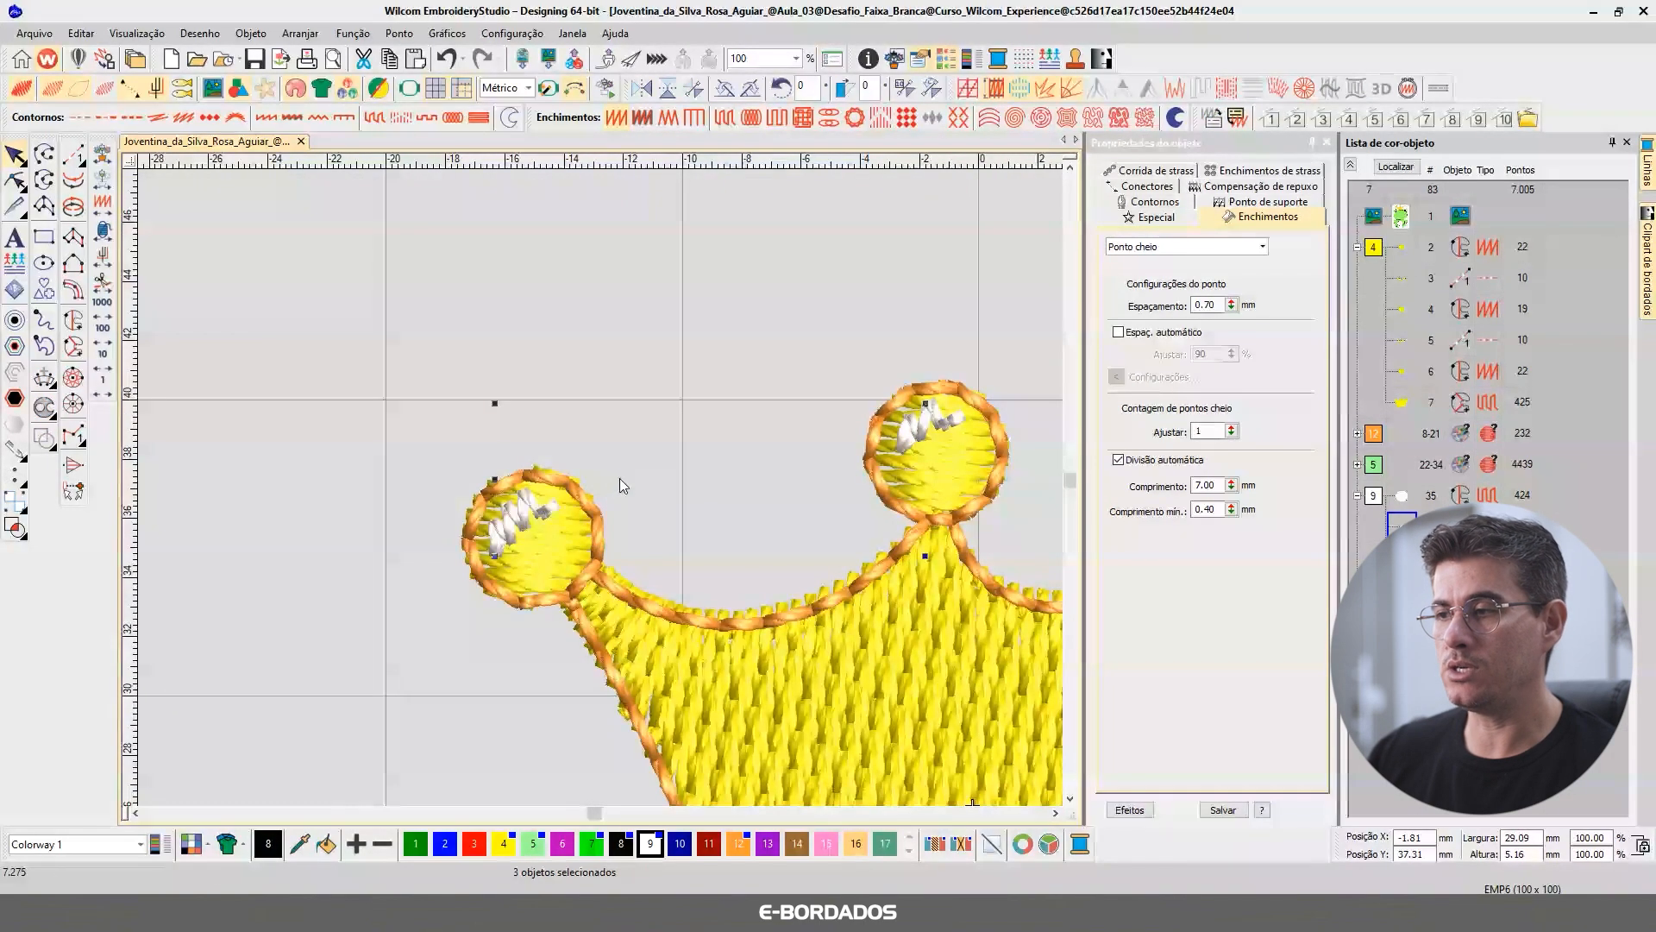
pyautogui.press('Delete')
pyautogui.press('0')
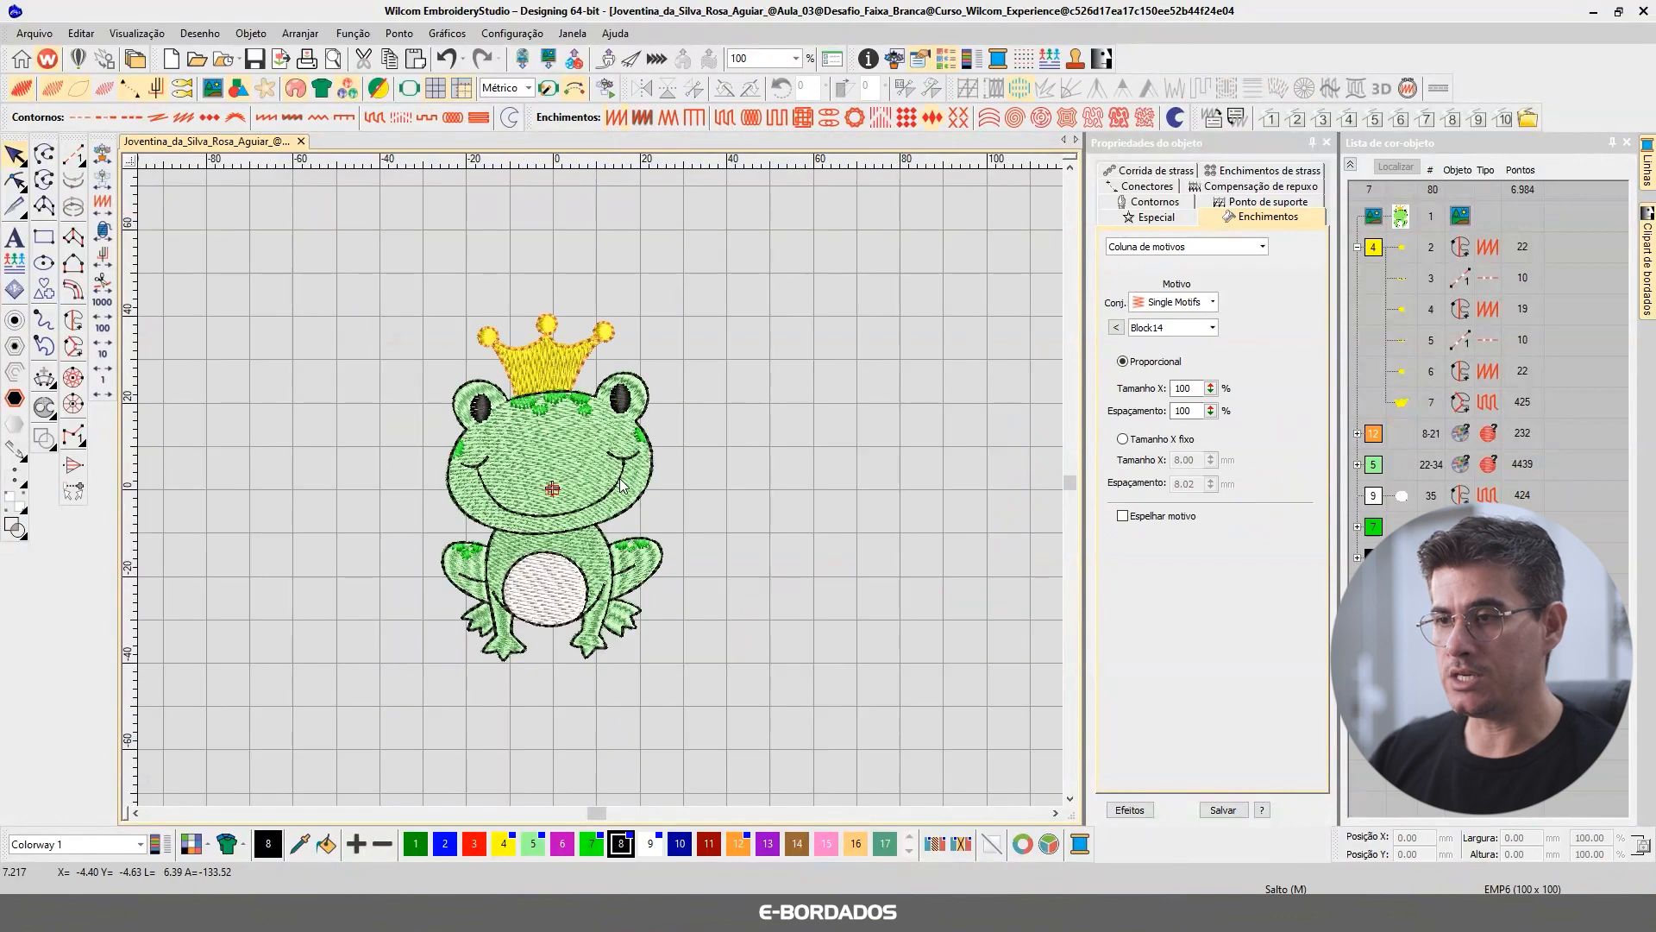
# Compare the crown with and without its white highlights, leaving their deletion undone.
pyautogui.press('b')
pyautogui.moveTo(443, 303); pyautogui.dragTo(658, 412)
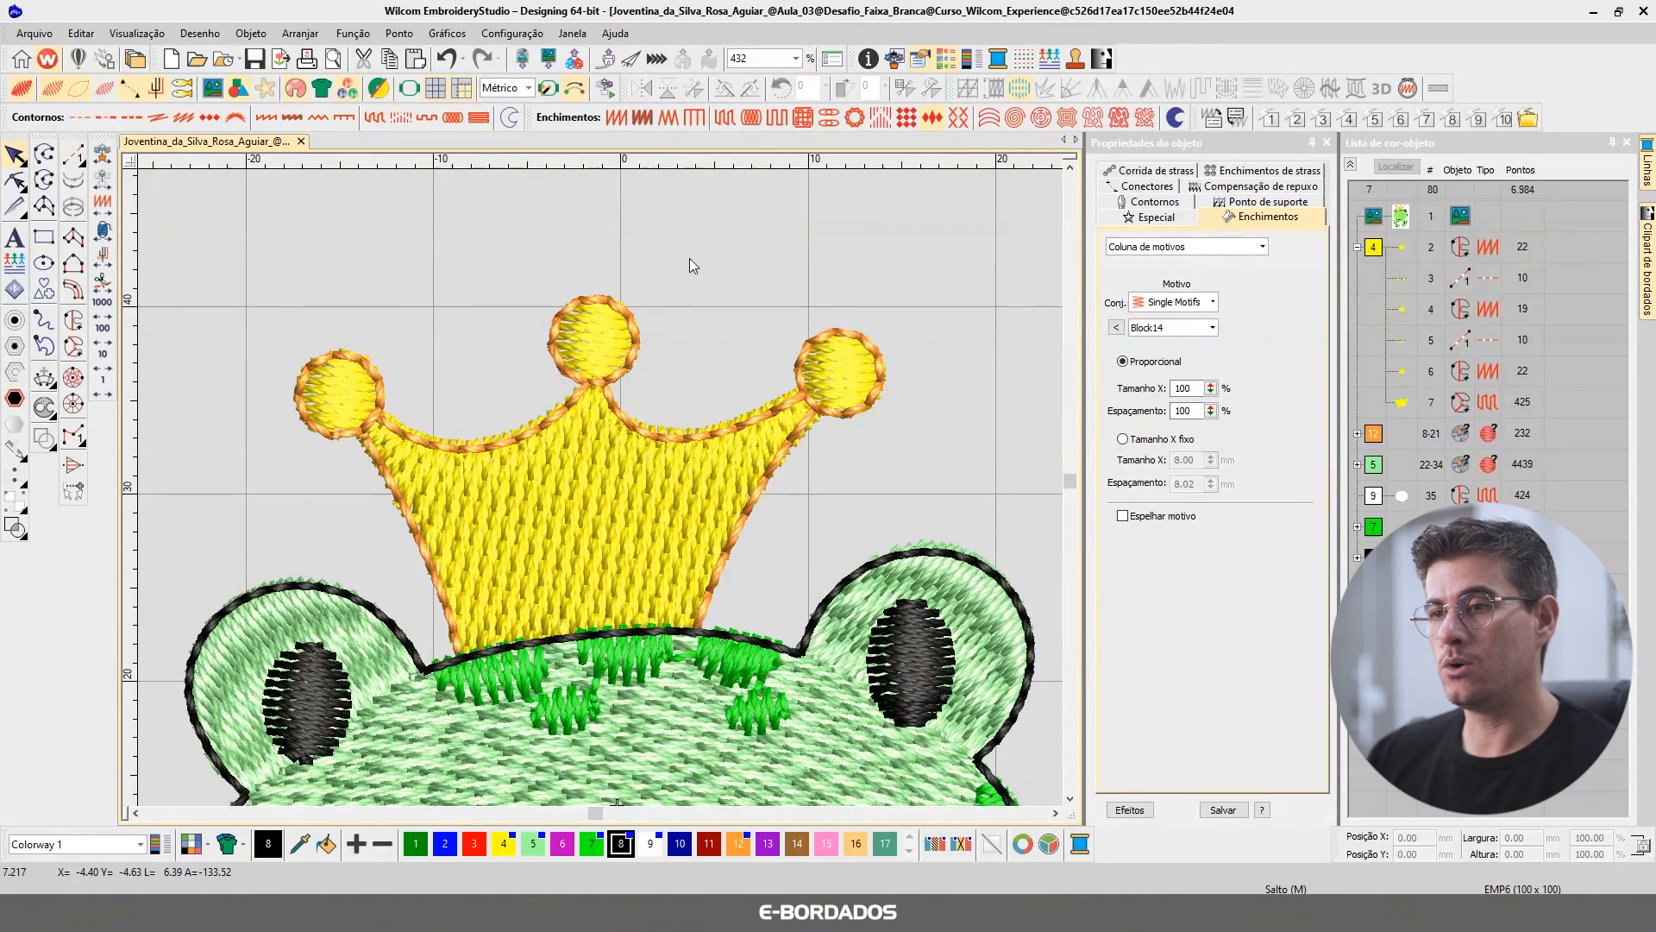
pyautogui.hotkey('ctrl', 'z')
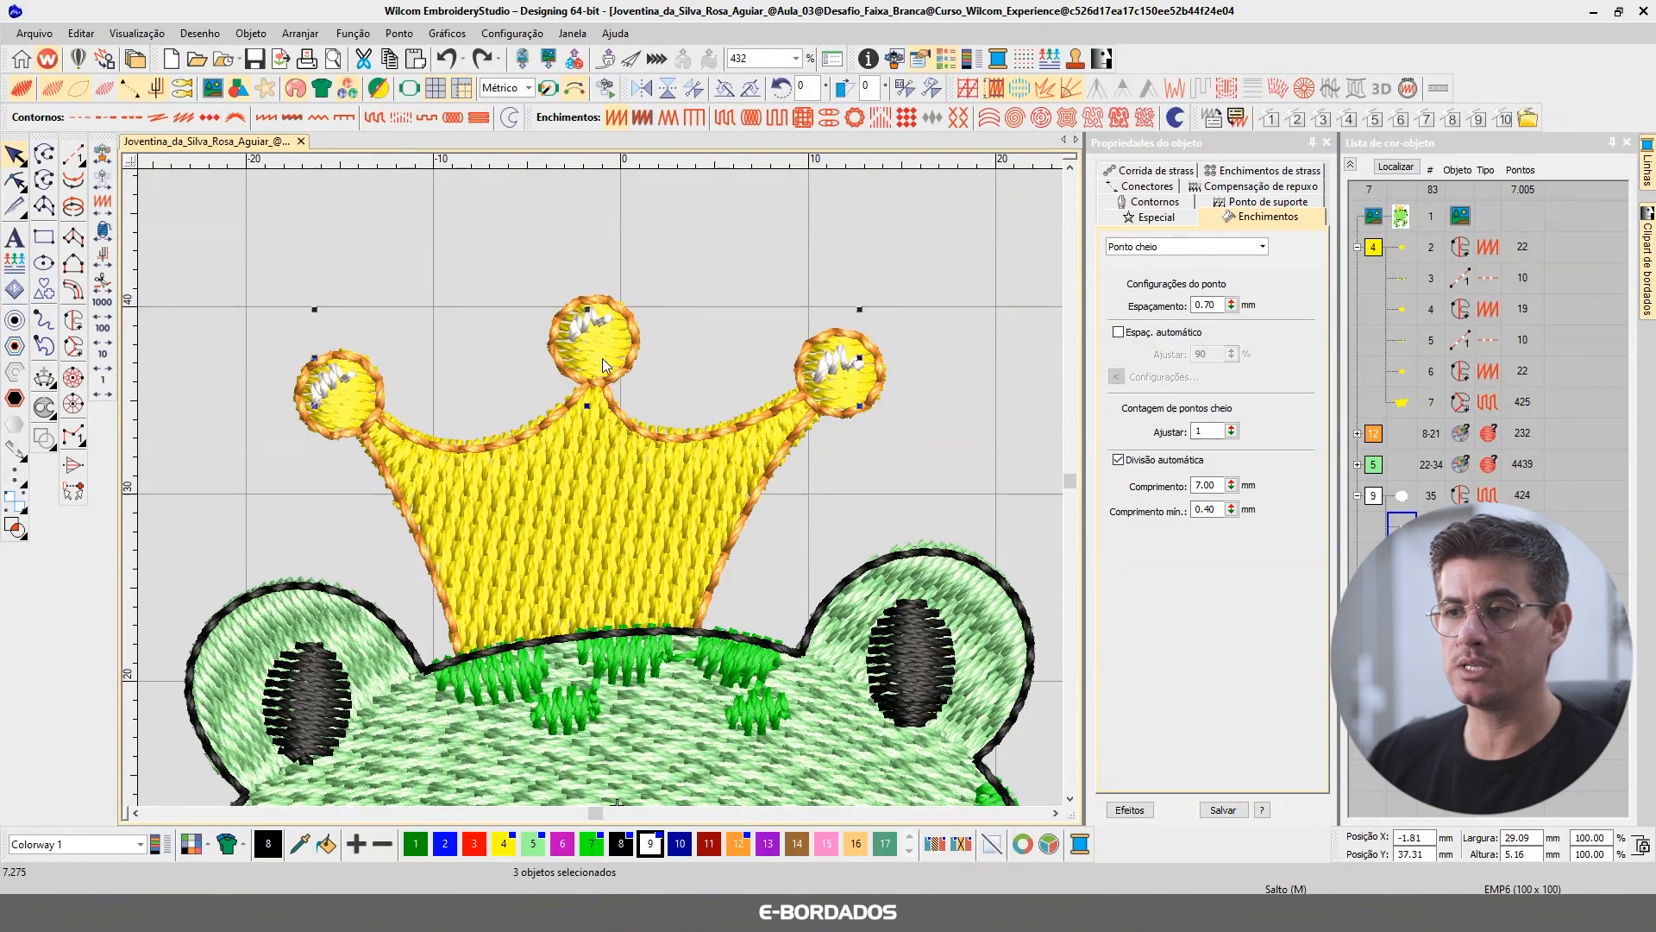
pyautogui.press('Delete')
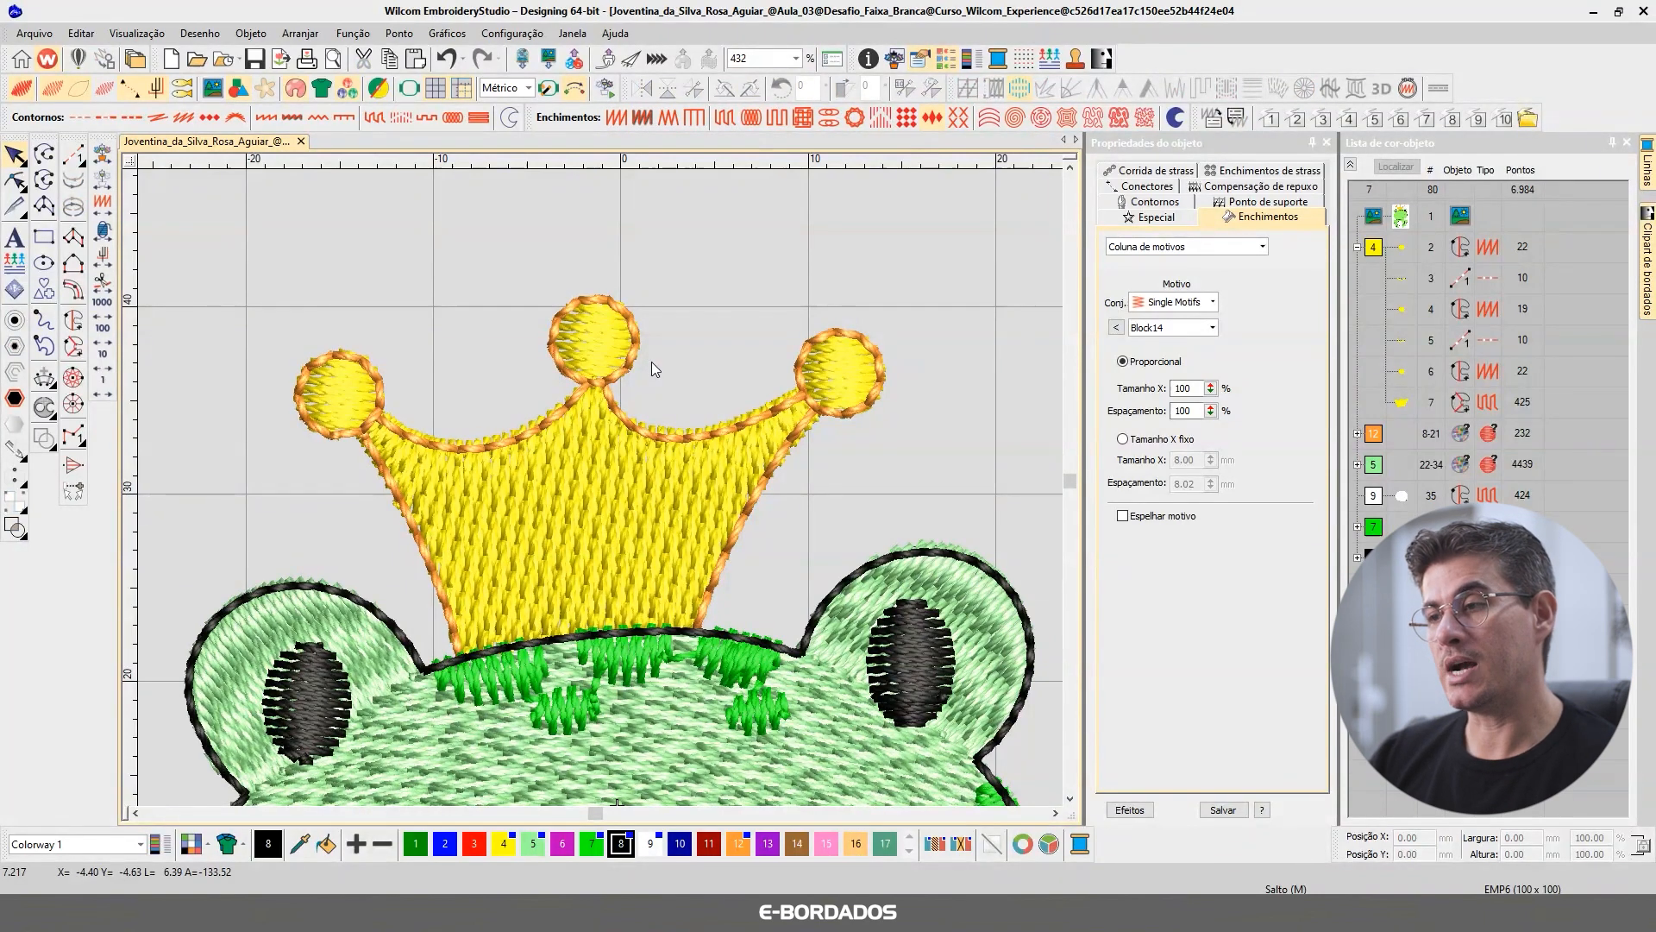
pyautogui.hotkey('ctrl', 'z')
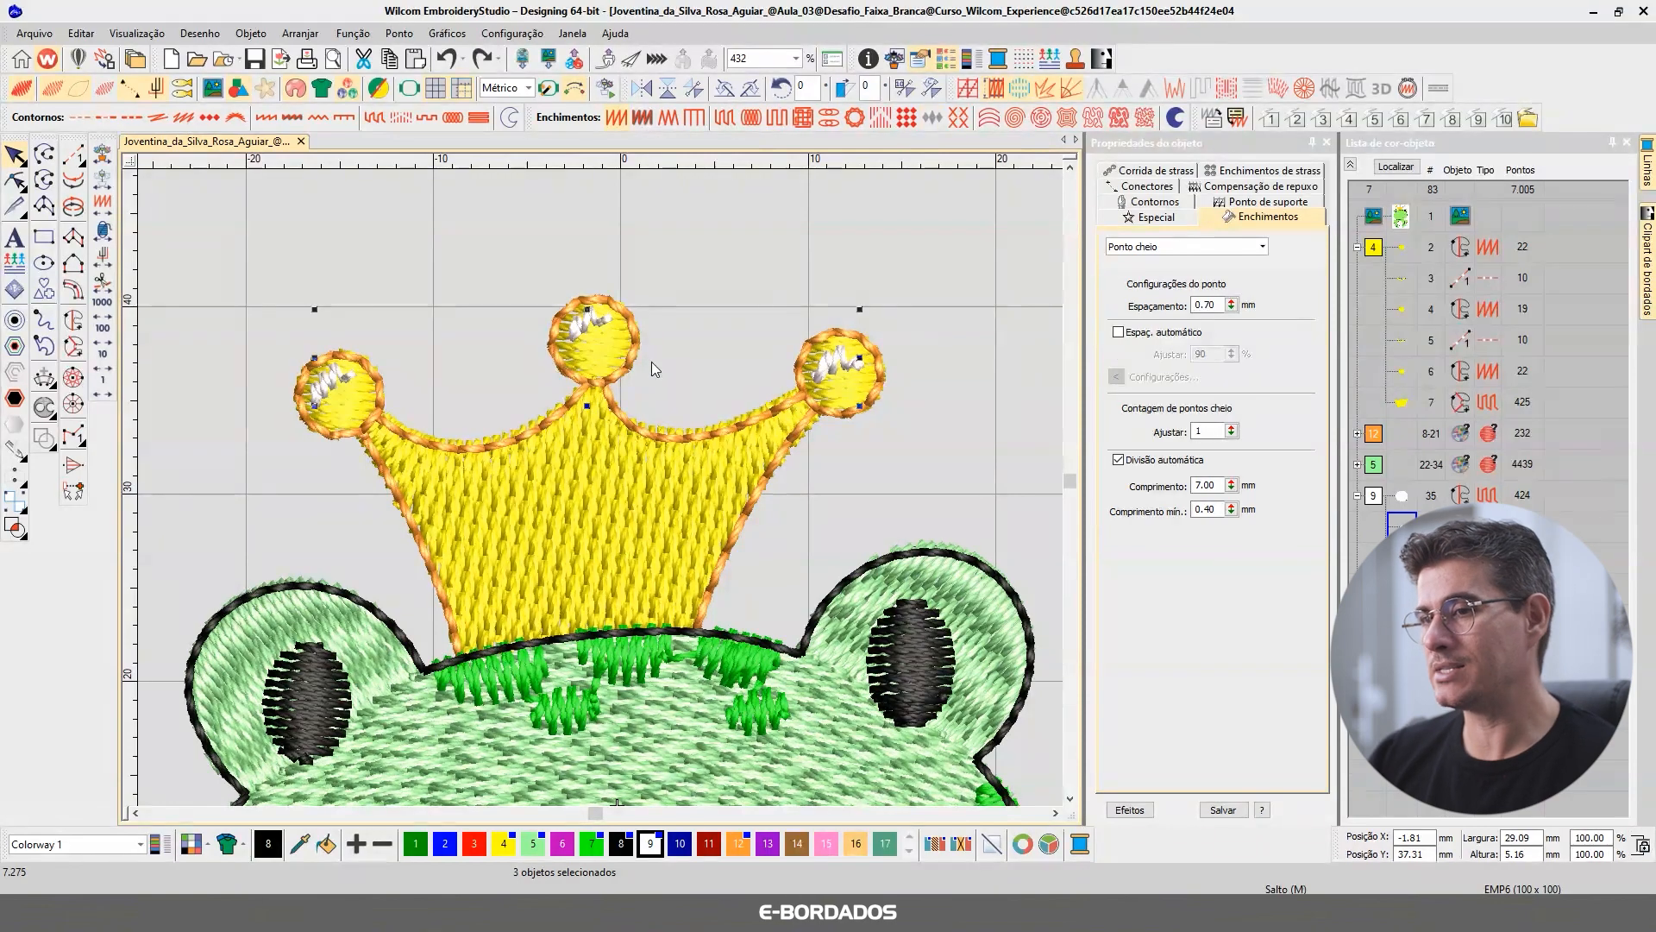
# Digitize a three-point manual stitch line in colour 6, about 2 mm wide and 1.5 mm high, over the white highlight on the crown's left ball.
pyautogui.click(405, 347)
pyautogui.scroll(6, 339, 361)
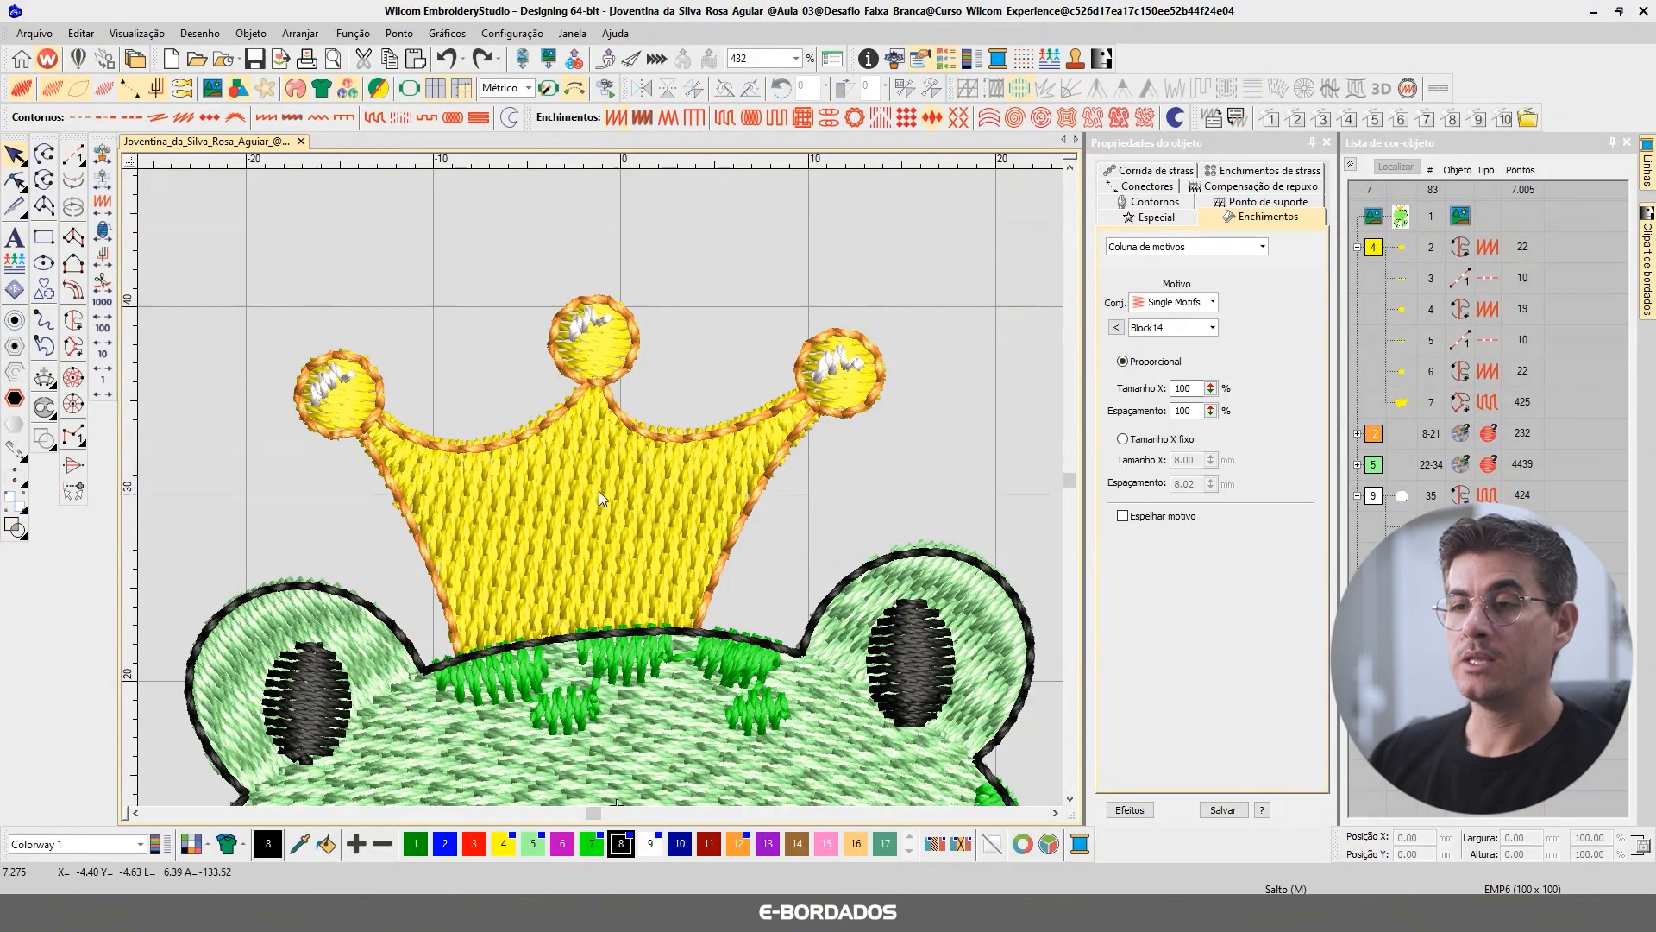
pyautogui.click(562, 844)
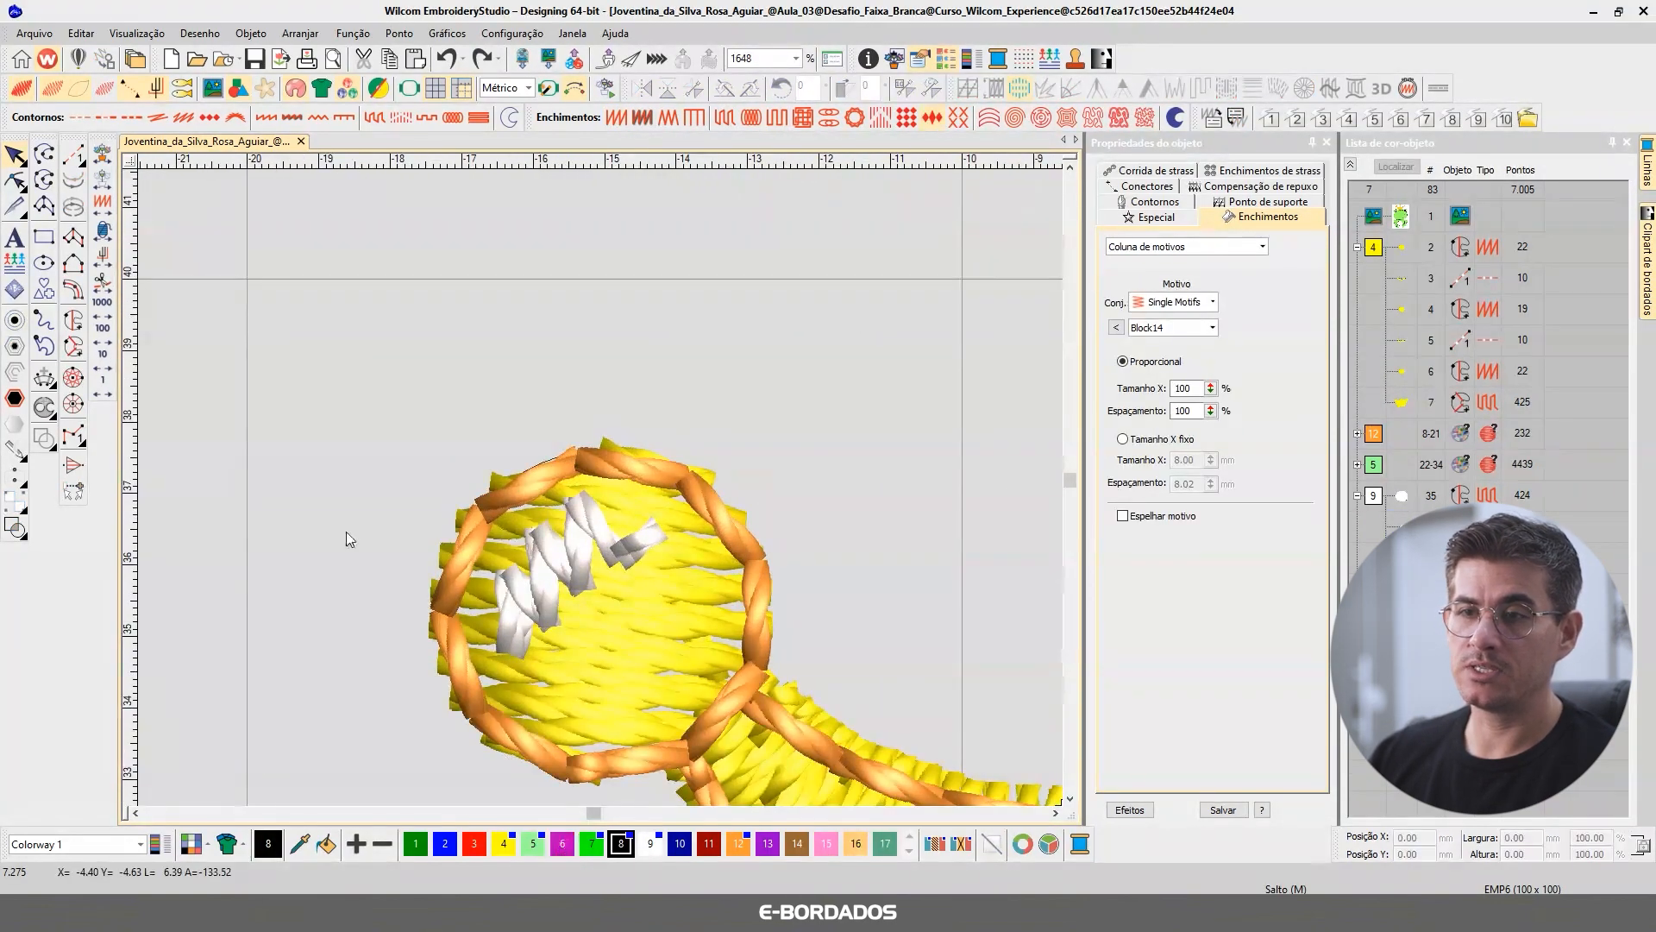
pyautogui.click(70, 436)
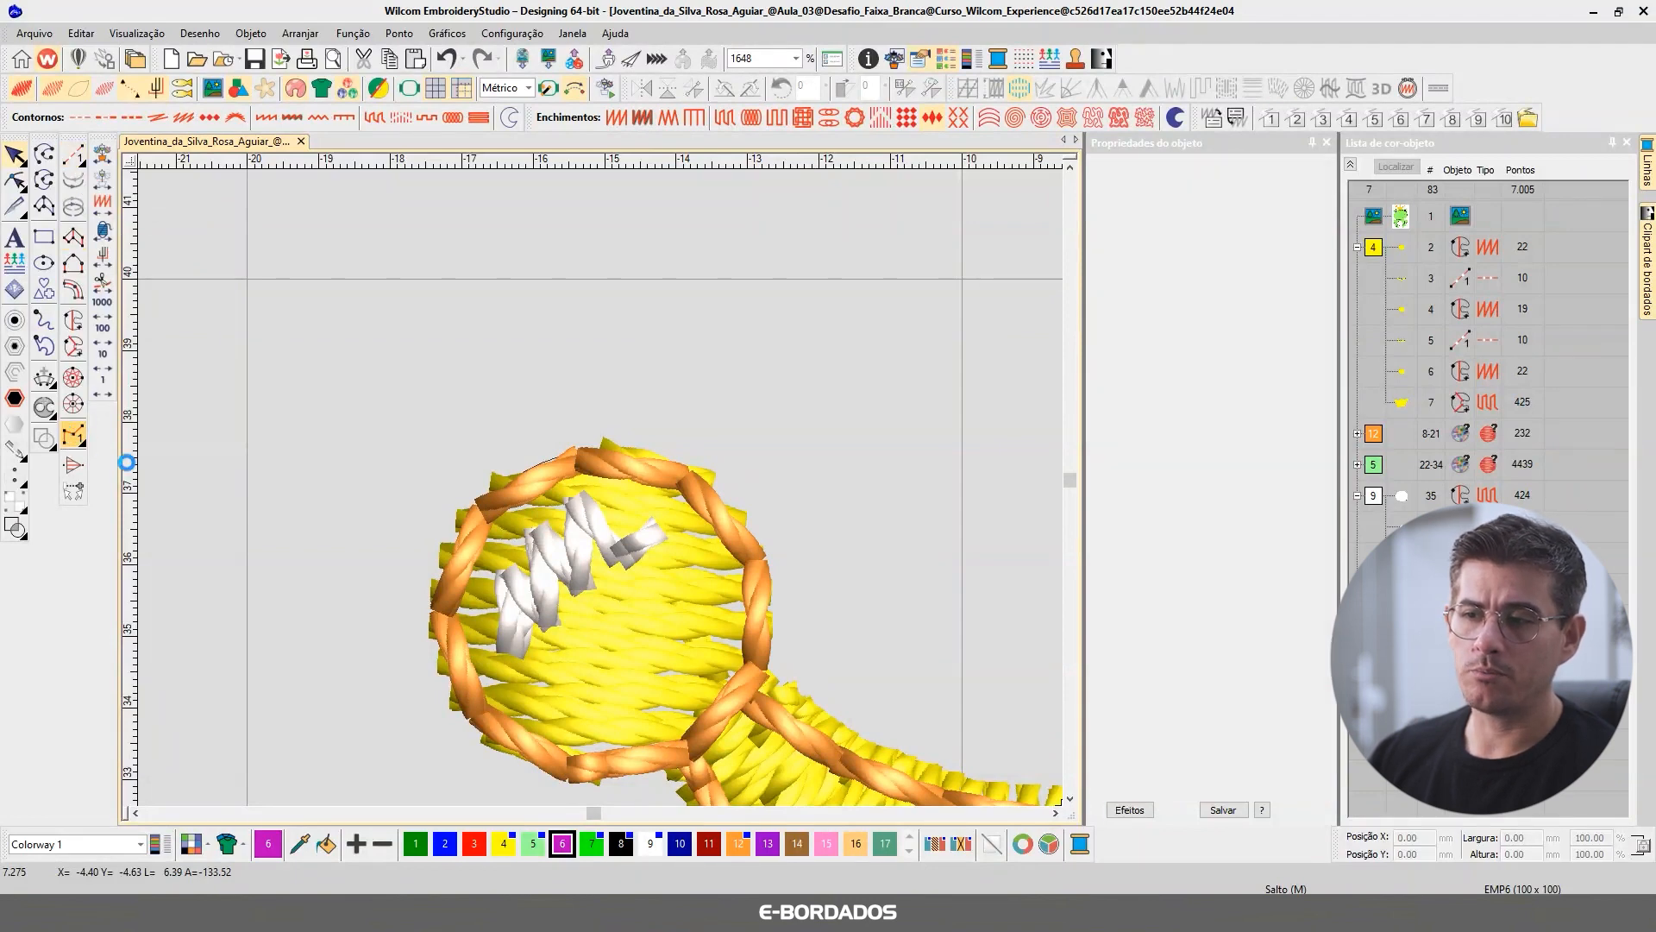
pyautogui.click(507, 642)
pyautogui.click(545, 552)
pyautogui.click(651, 536)
pyautogui.press('Return')
pyautogui.press('Escape')
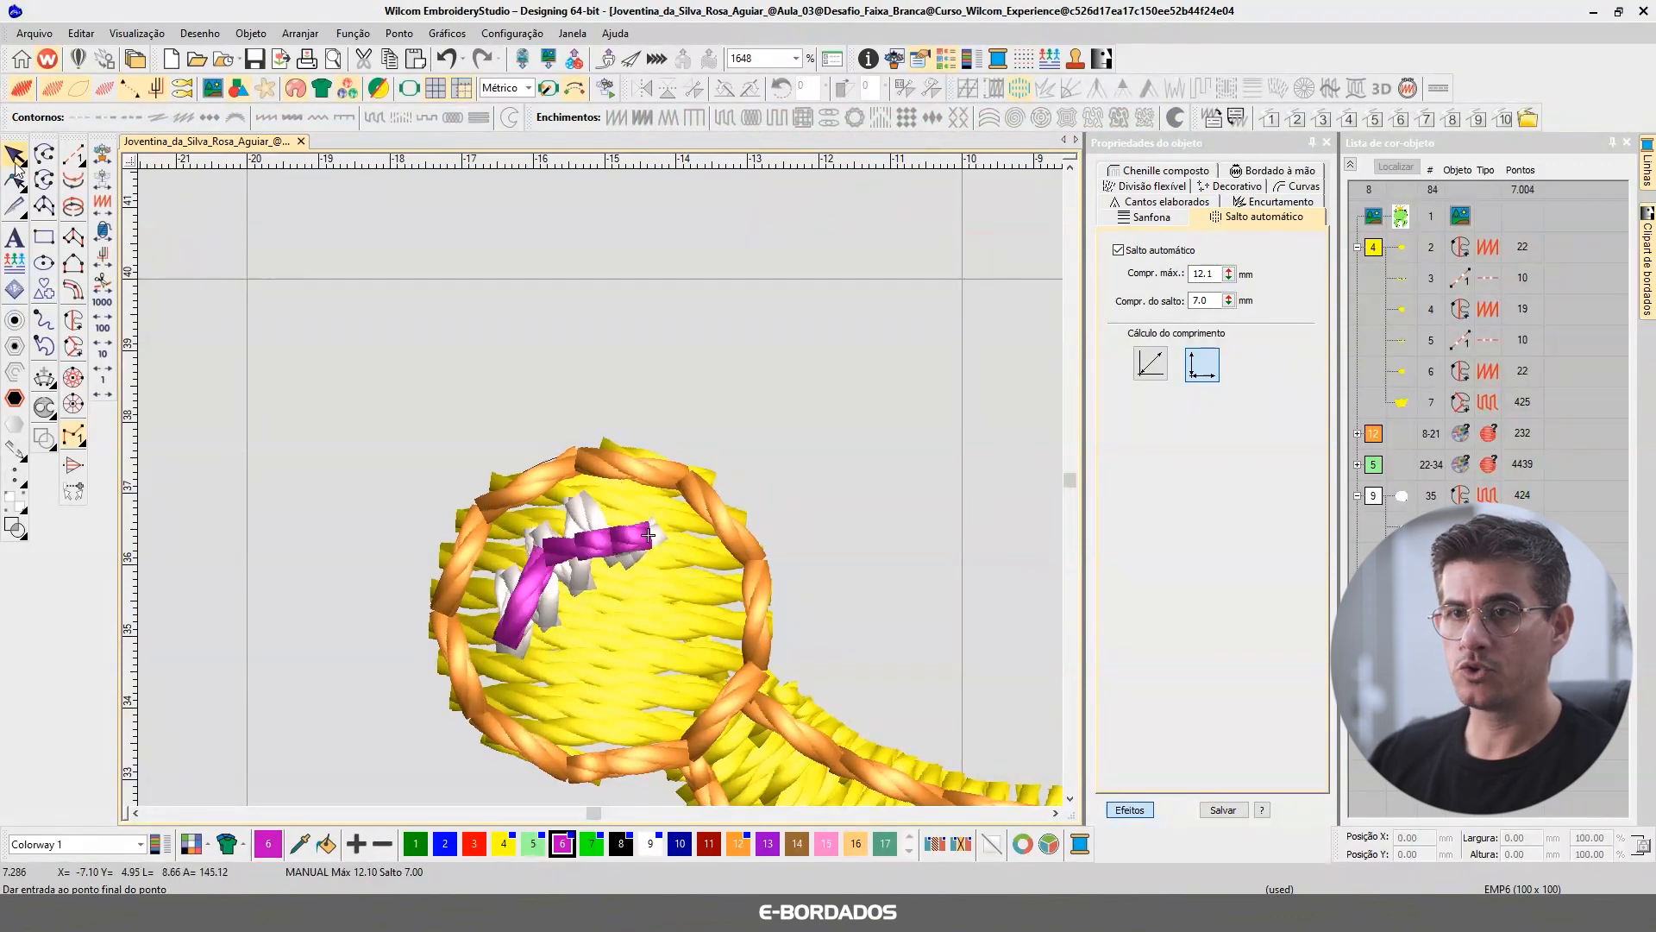
pyautogui.scroll(-4, 614, 494)
pyautogui.scroll(2, 600, 489)
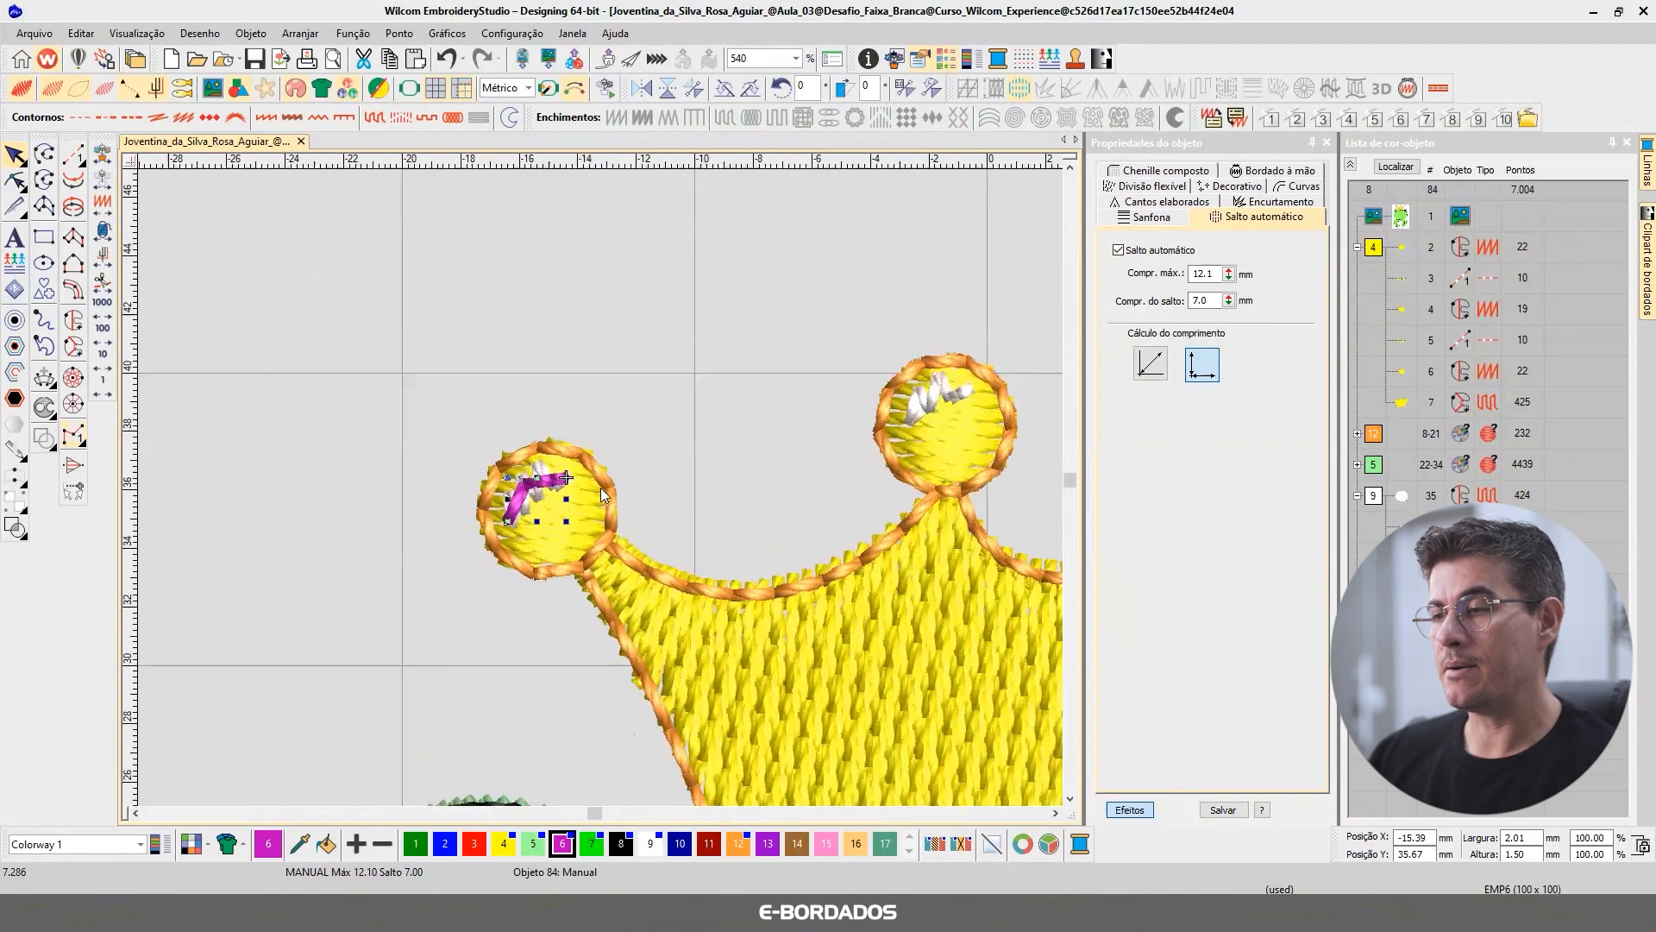
pyautogui.scroll(-1, 600, 488)
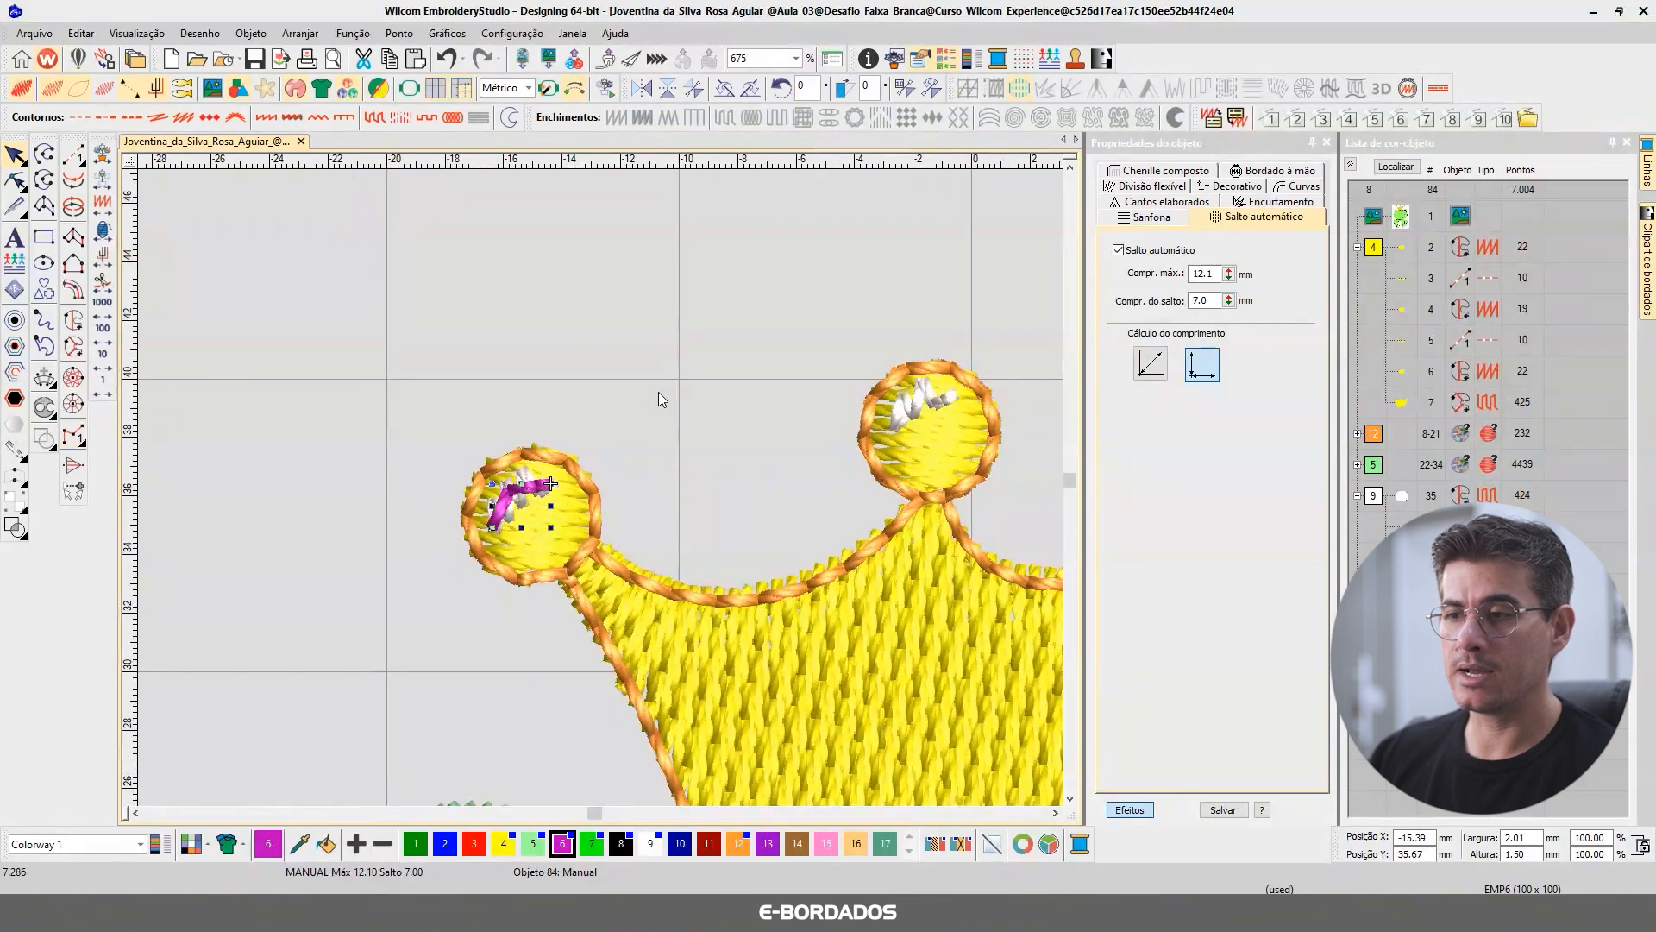
pyautogui.scroll(3, 602, 479)
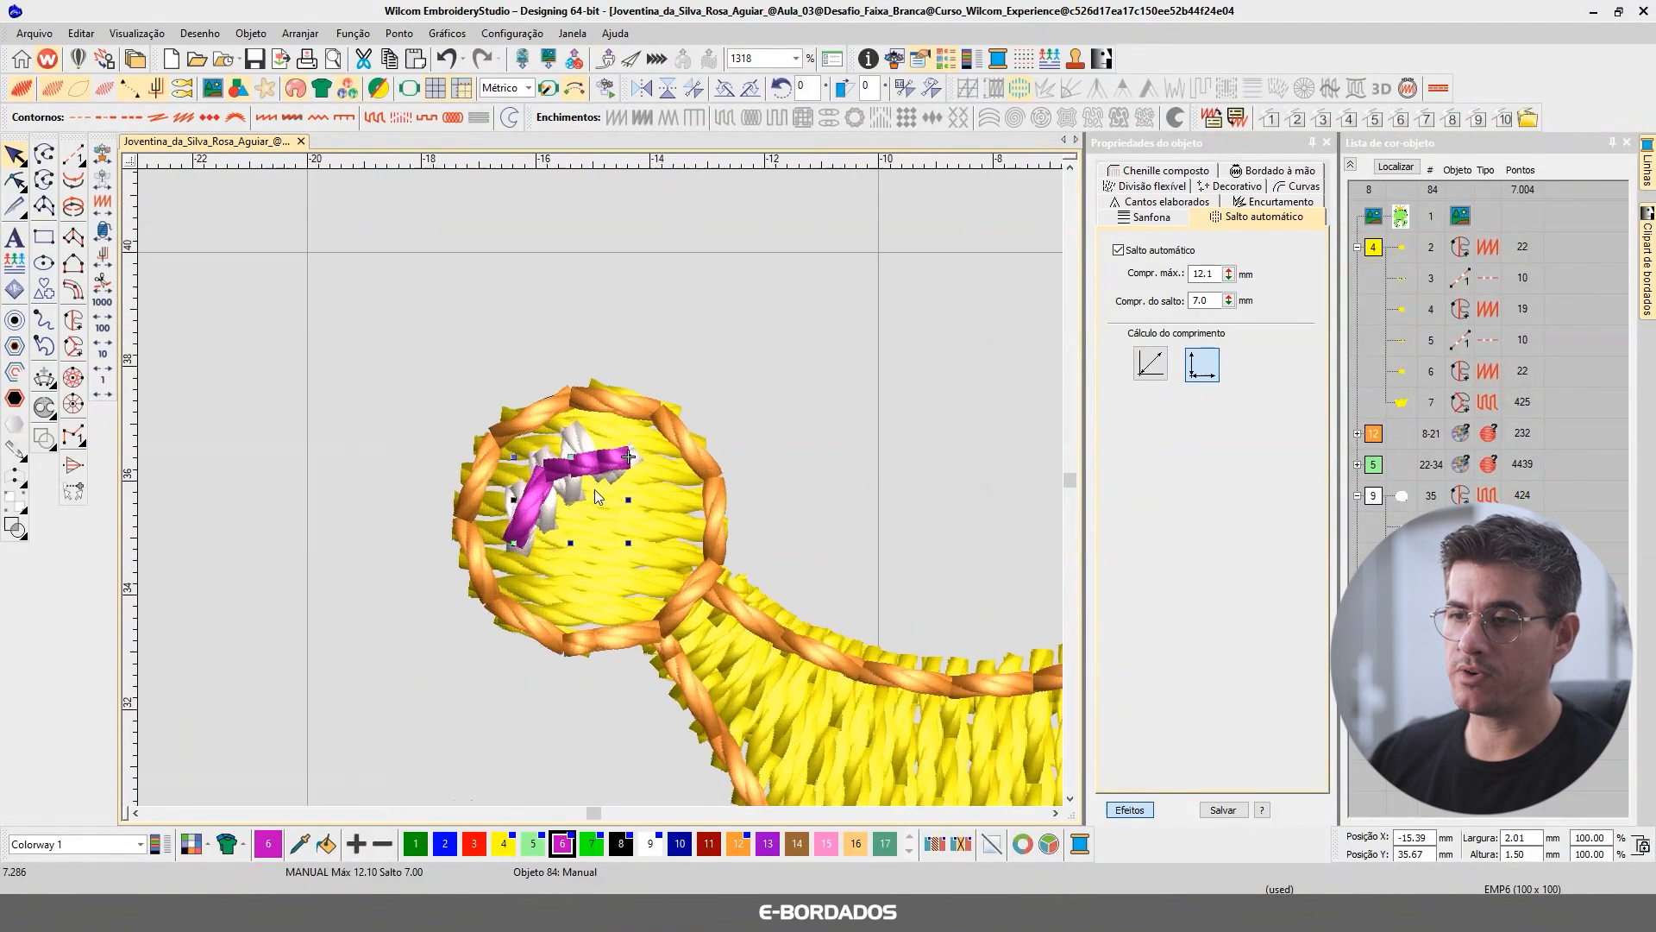
# Move the white highlight and the purple manual stitch line off the crown's left ball onto the empty area above it.
pyautogui.moveTo(575, 505); pyautogui.dragTo(421, 332)
pyautogui.moveTo(576, 474); pyautogui.dragTo(488, 355)
# Compare the stitches and needle points of the white highlight and the manual line with the realistic view off and on.
pyautogui.press('t')
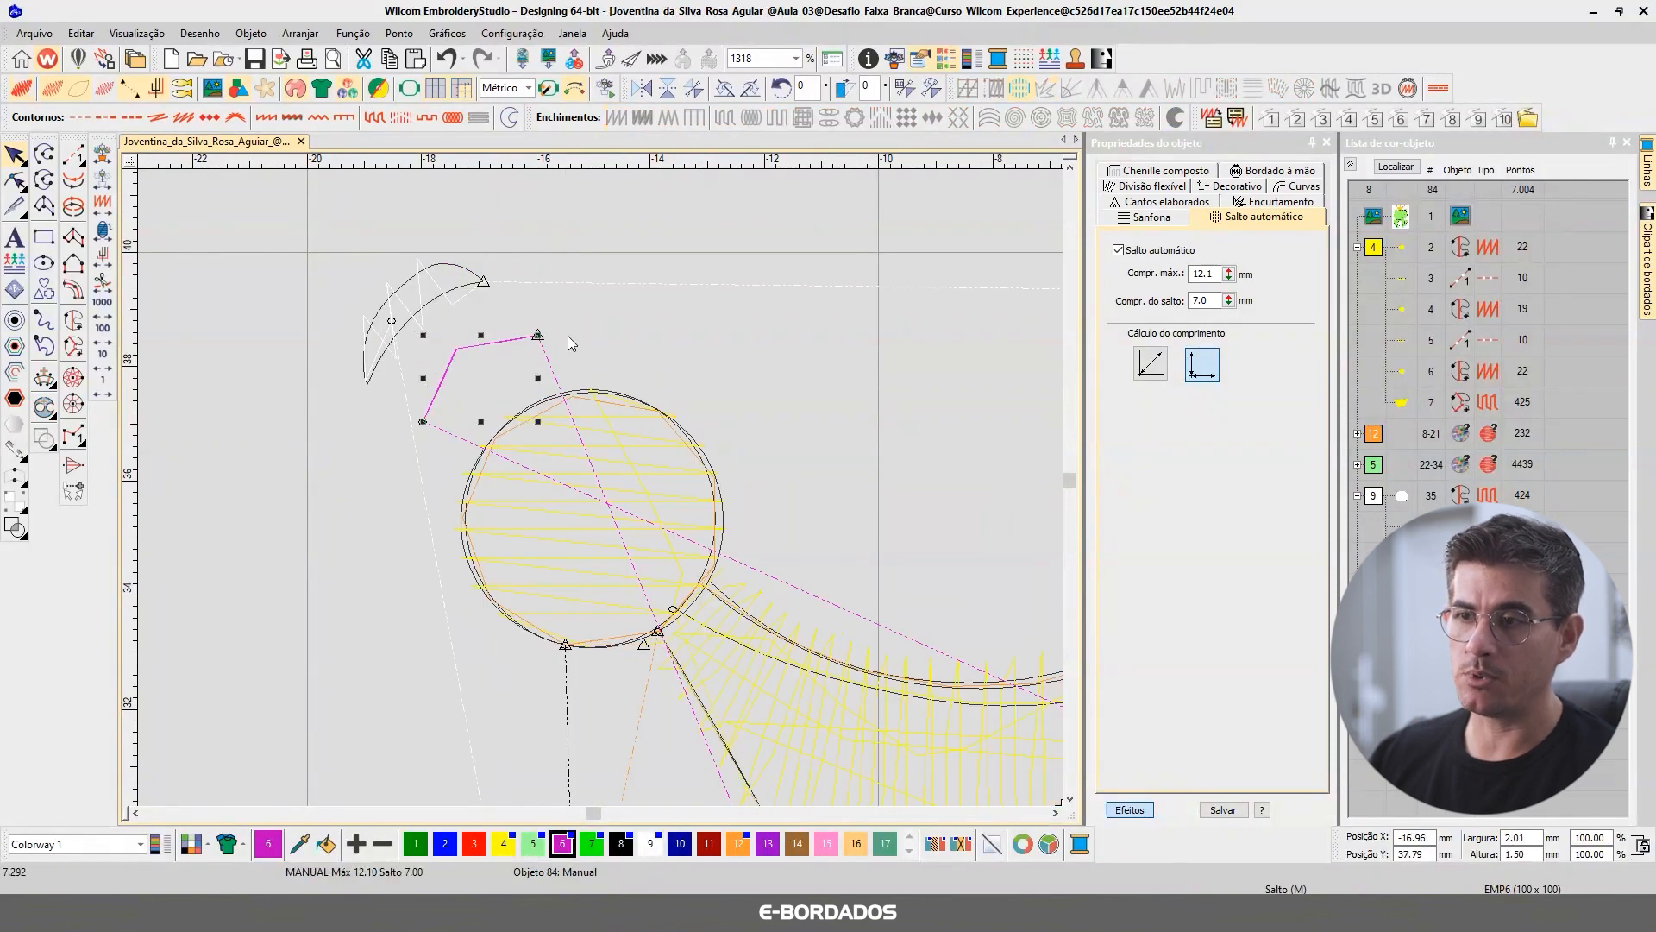
pyautogui.click(568, 302)
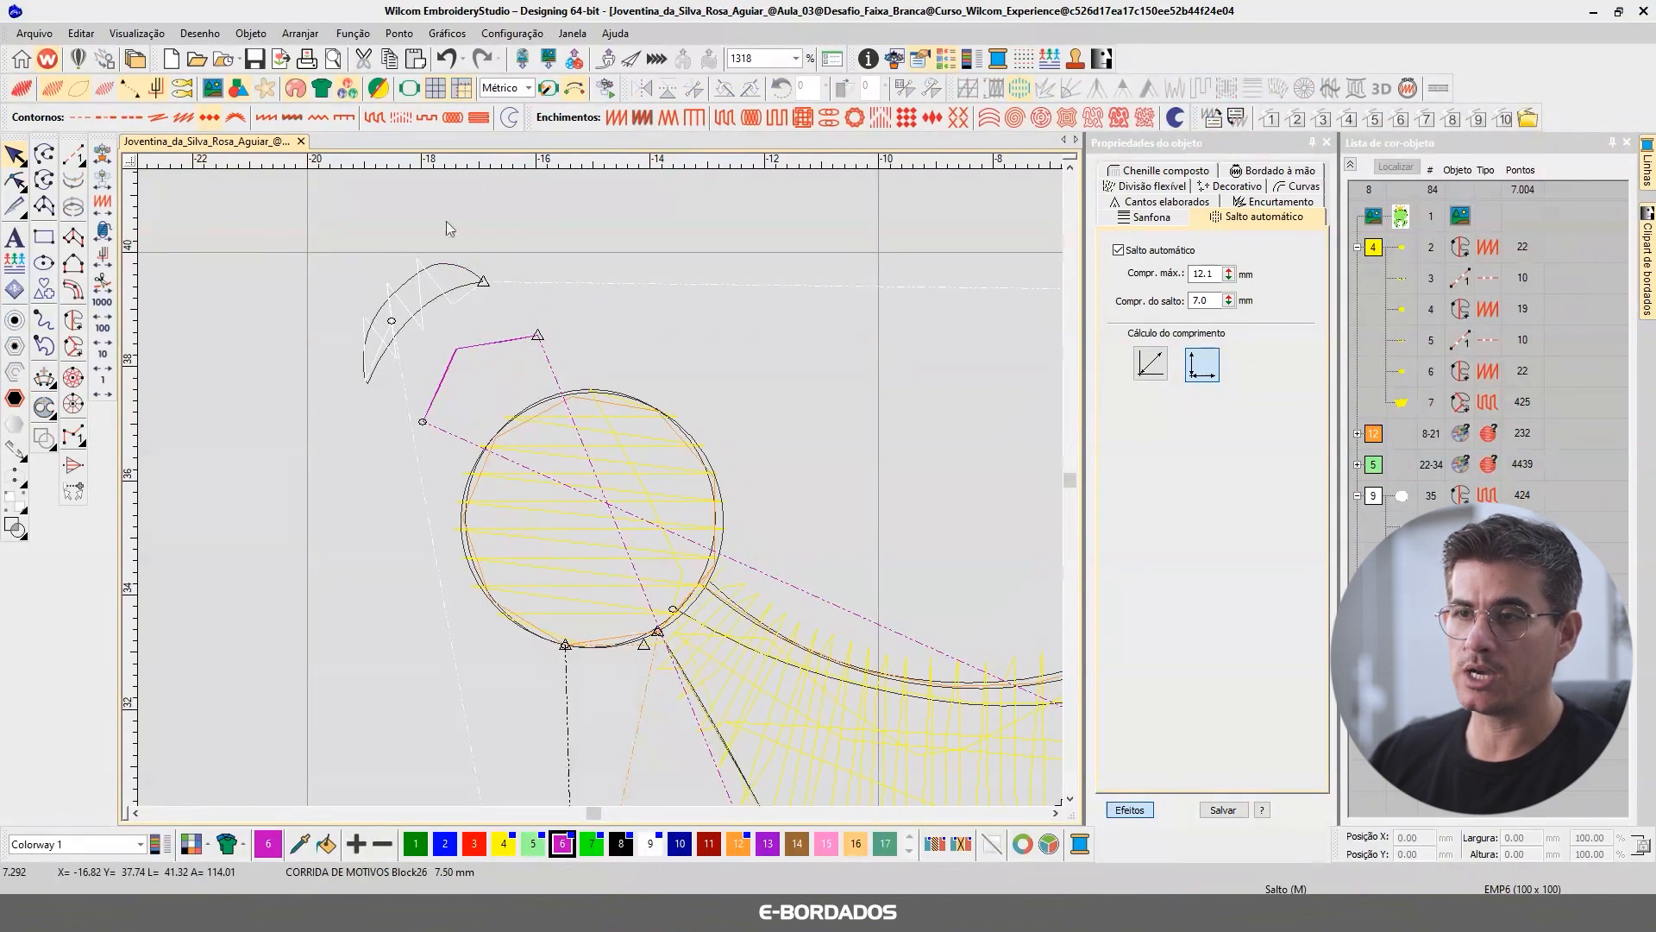
pyautogui.click(102, 93)
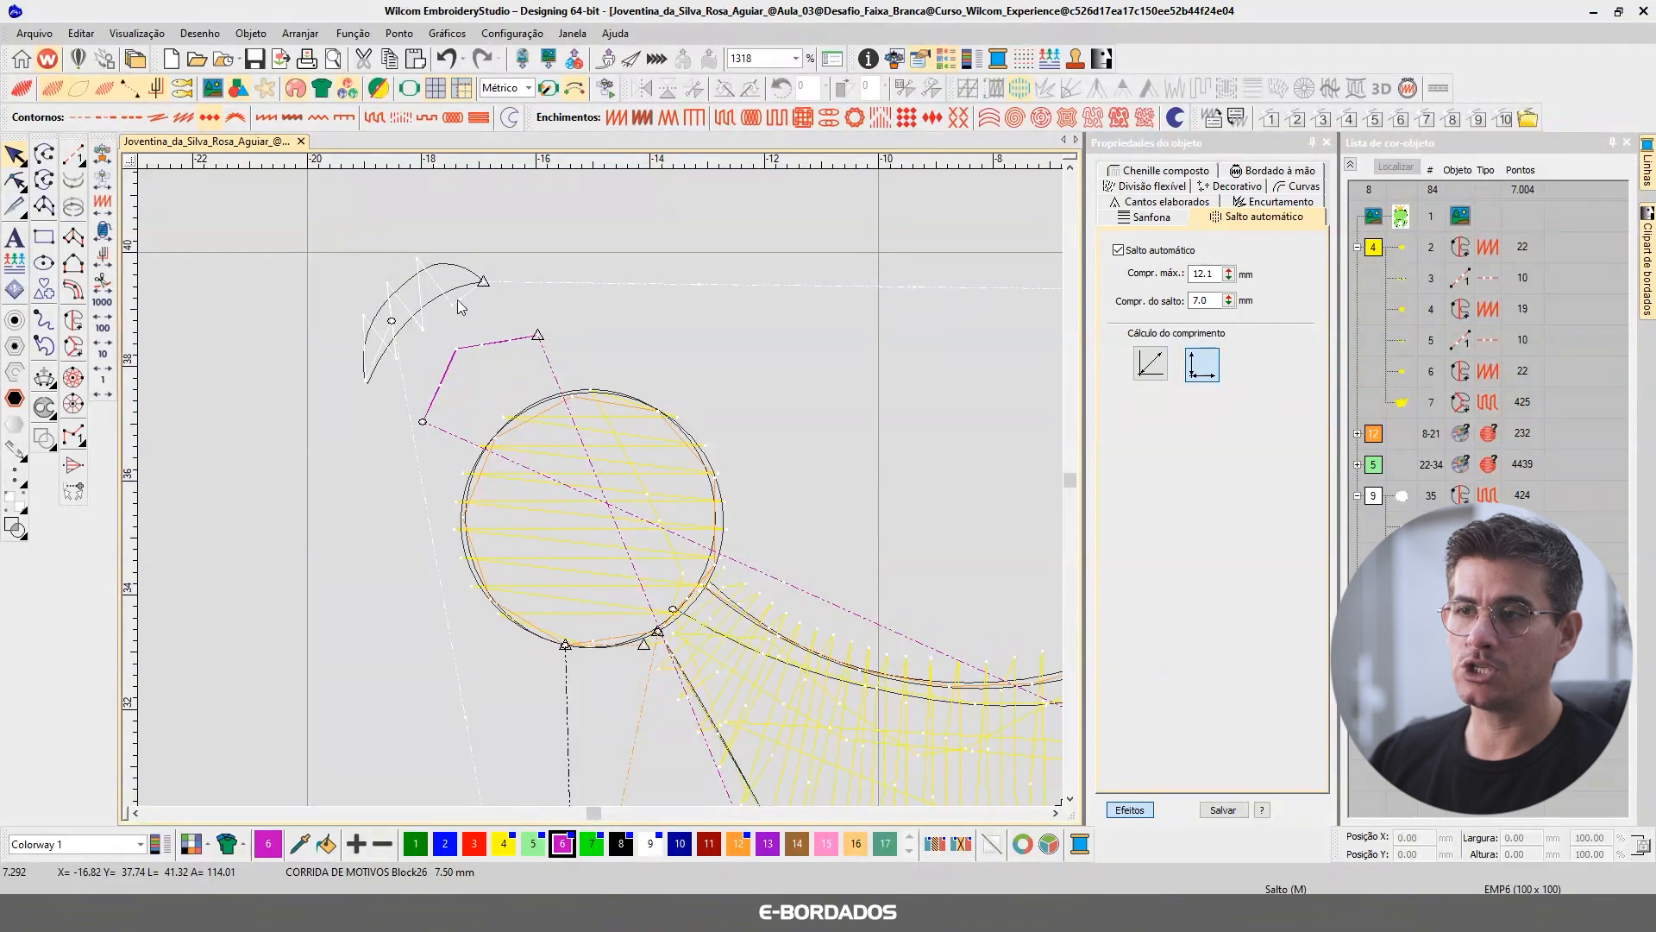
pyautogui.click(508, 340)
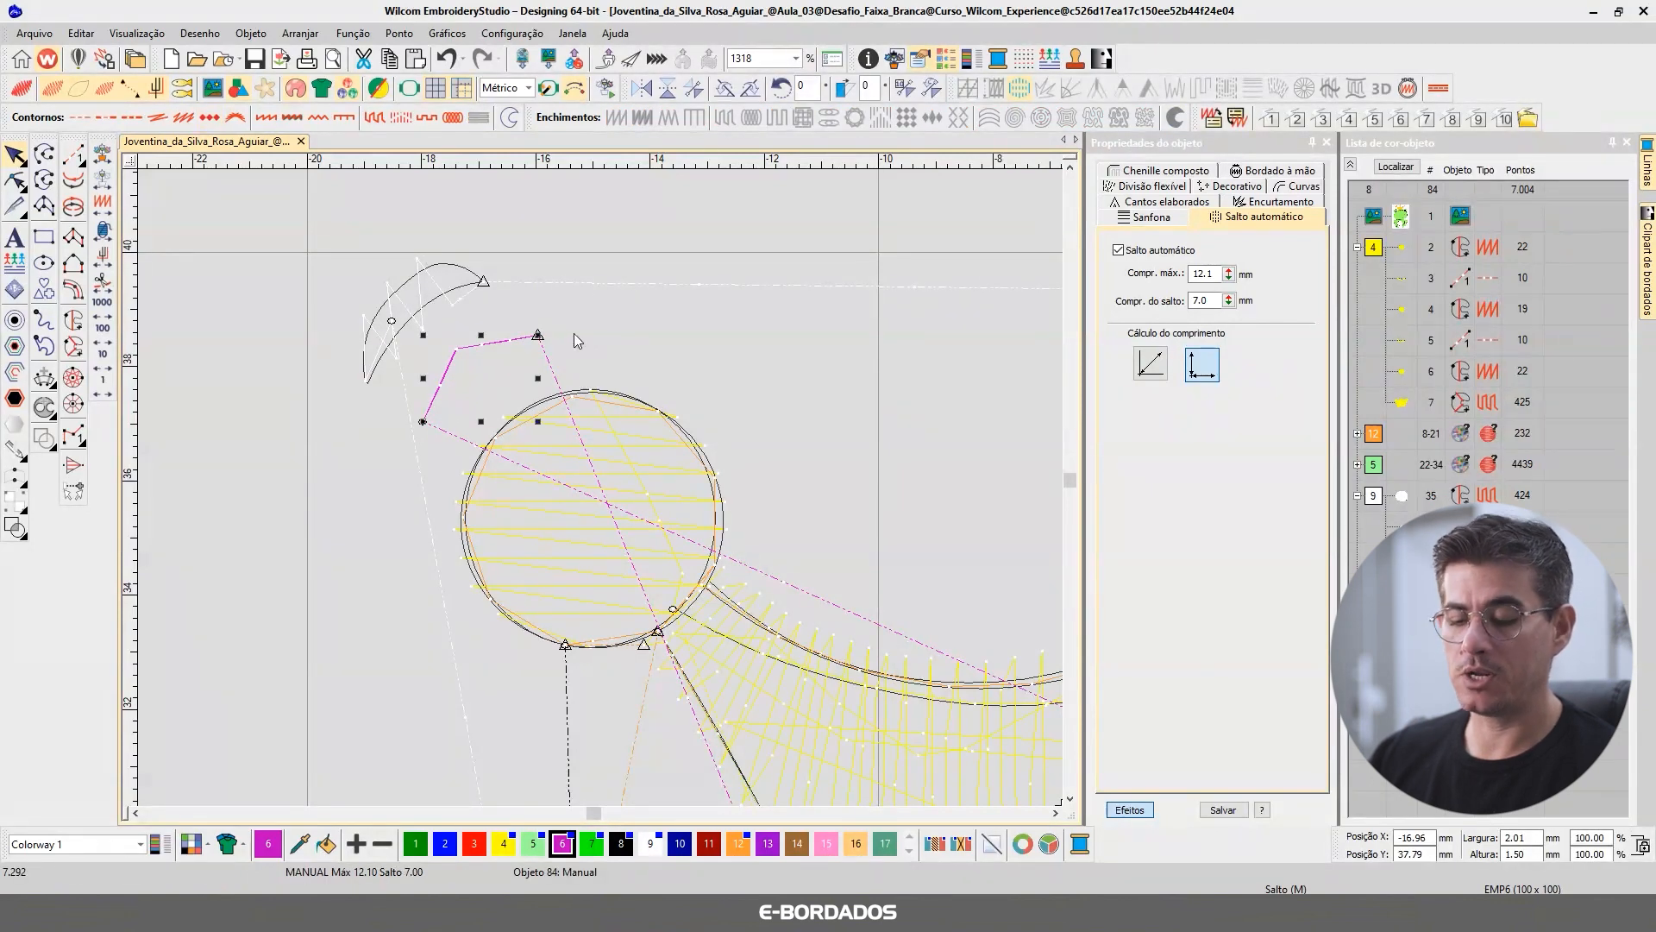
pyautogui.press('t')
pyautogui.click(594, 354)
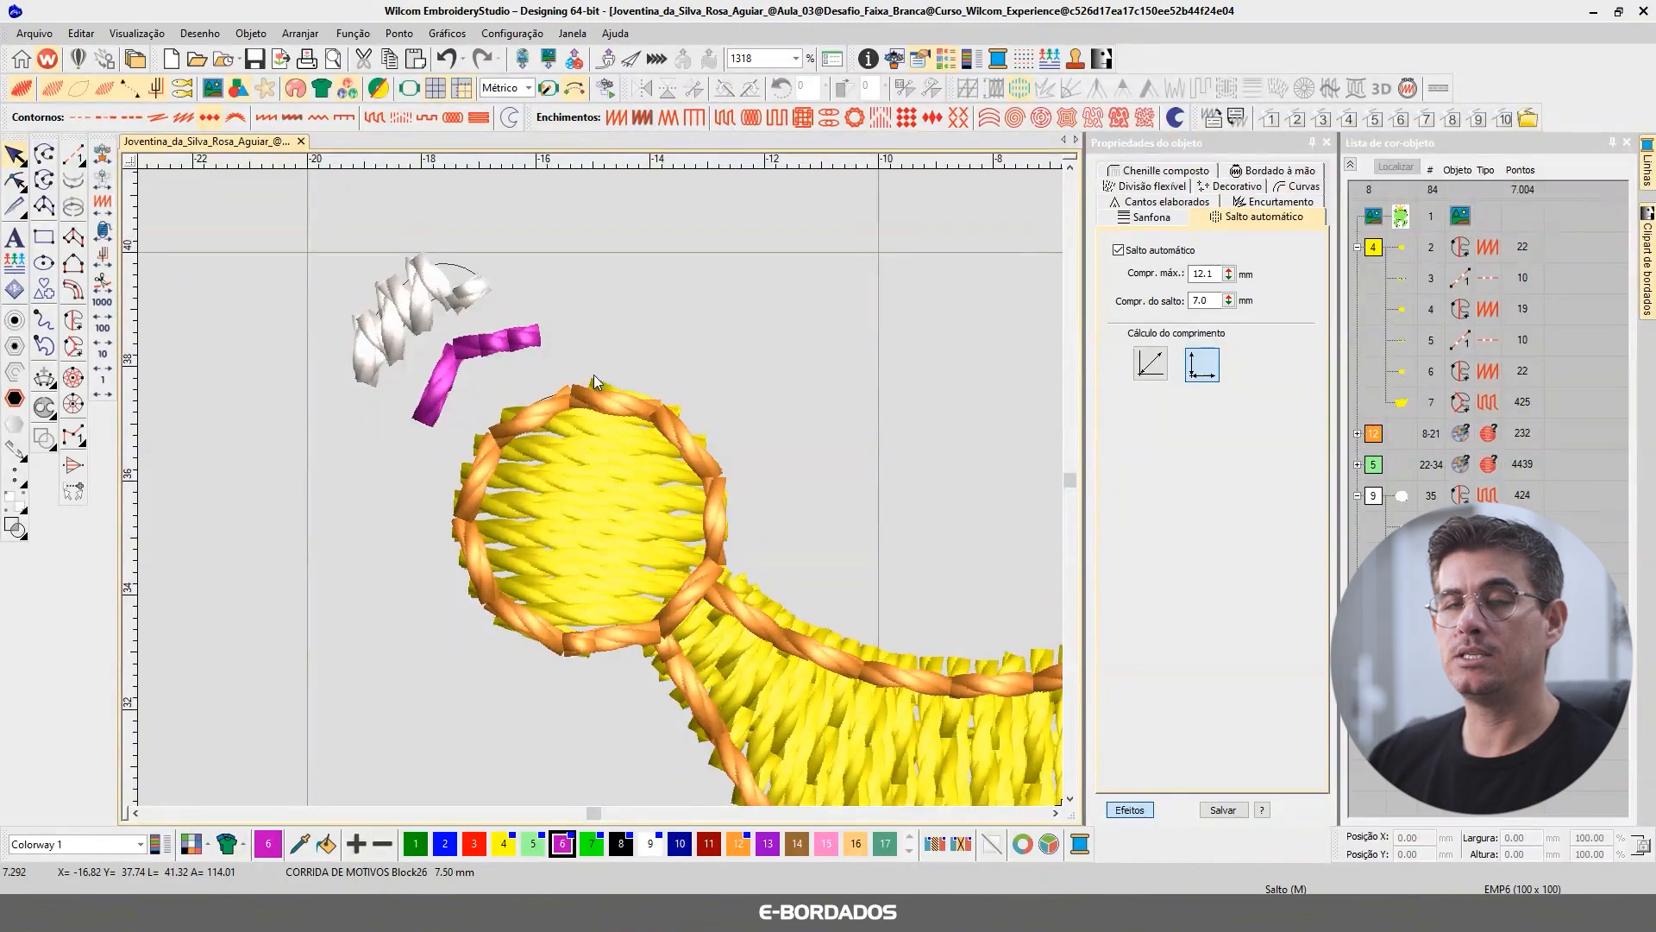
pyautogui.click(423, 302)
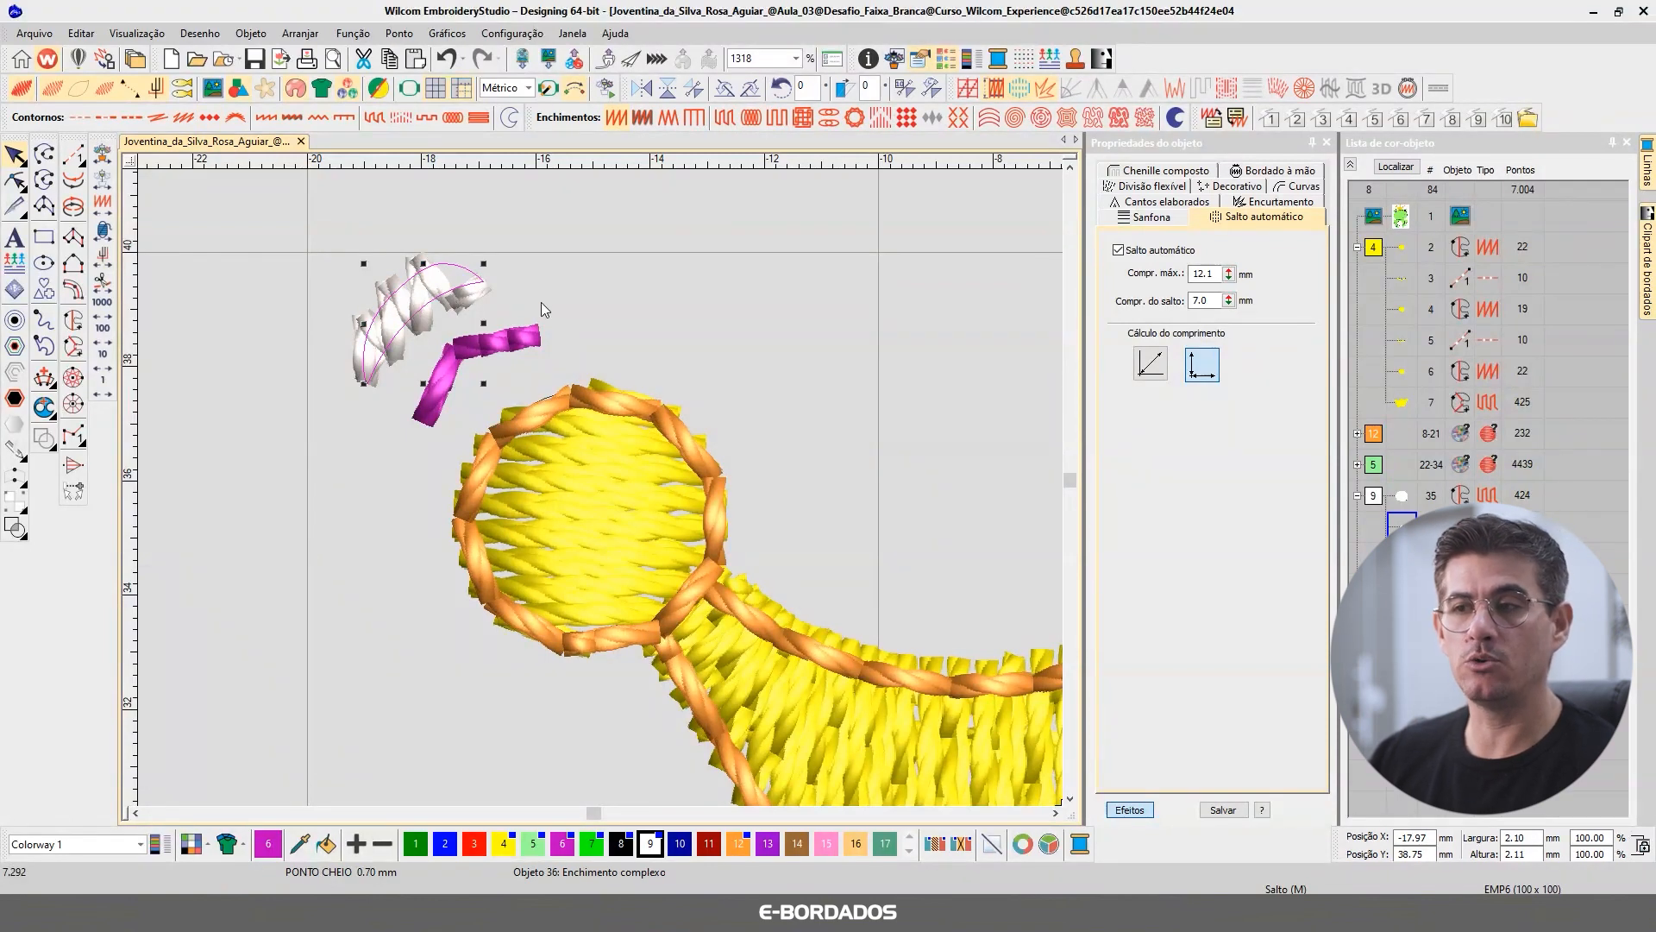
pyautogui.click(441, 305)
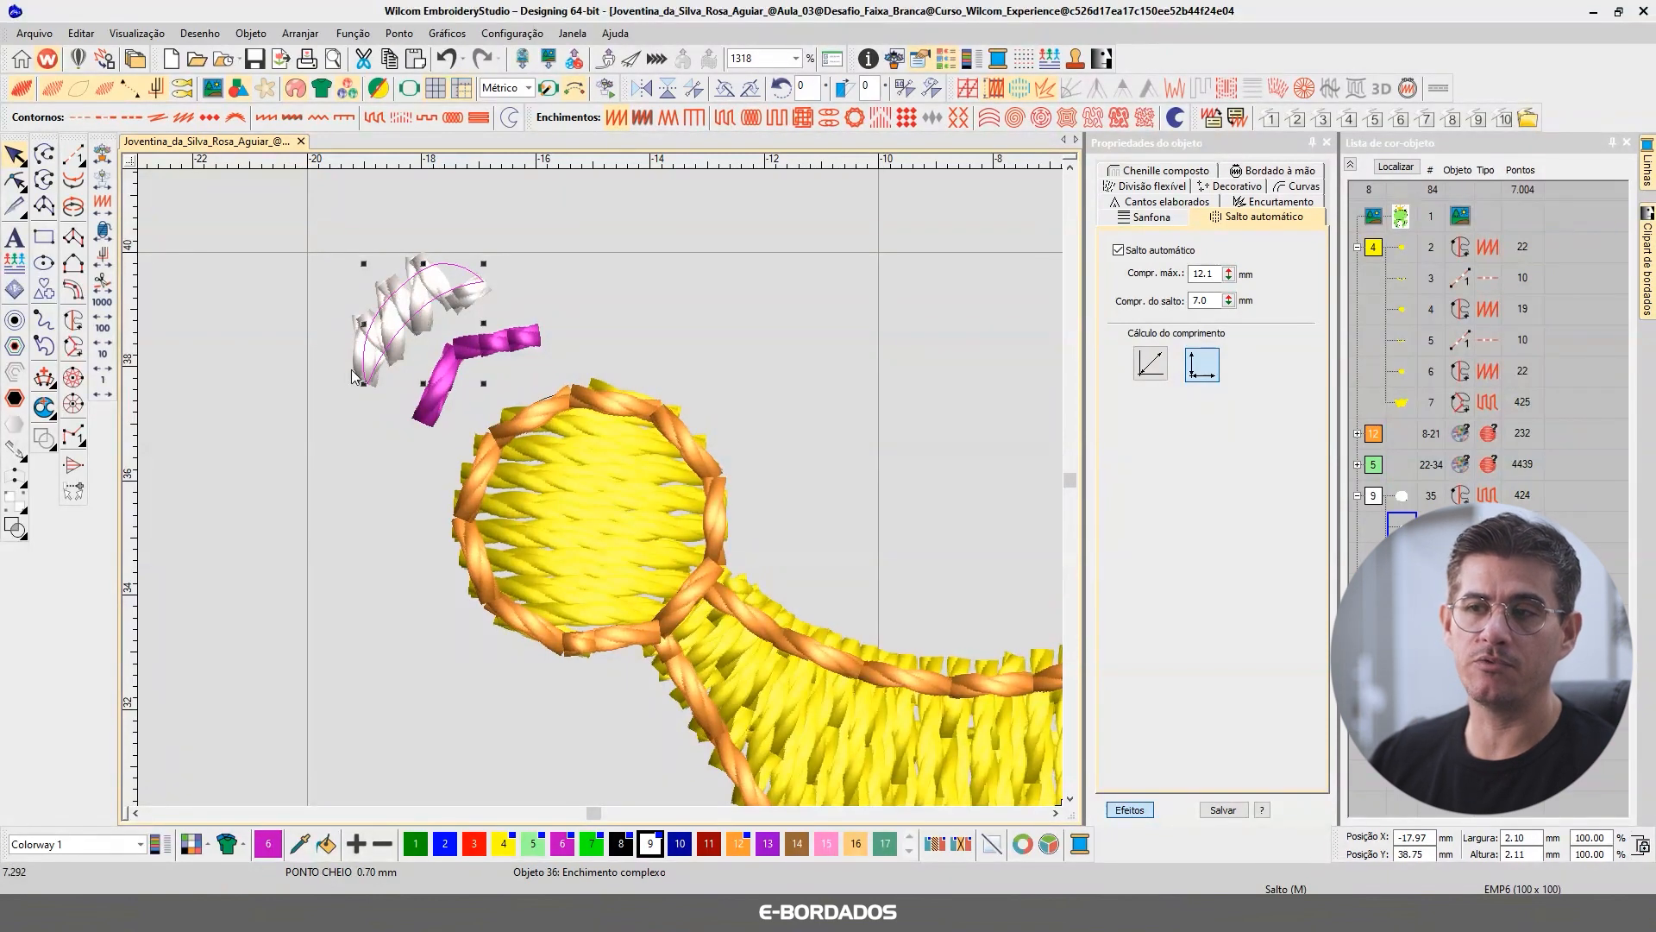
pyautogui.click(650, 307)
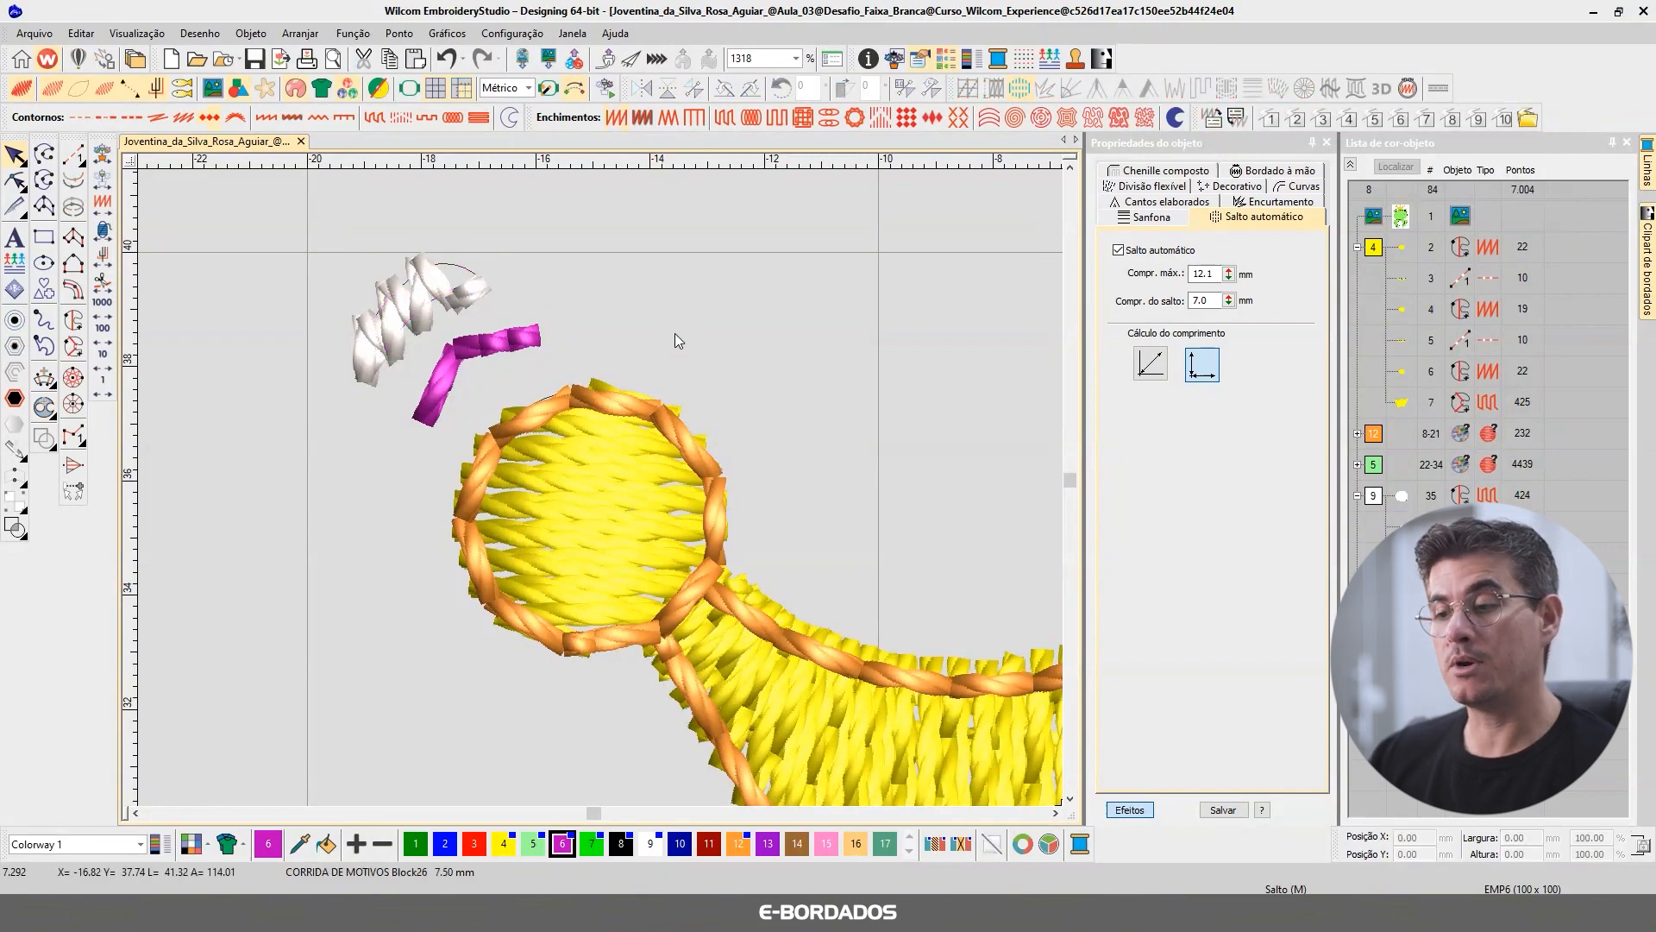
# Switch to the stitched sample photo in Fotos and examine the highlights on the crown's balls.
pyautogui.hotkey('alt', 'Tab')
pyautogui.scroll(5, 713, 124)
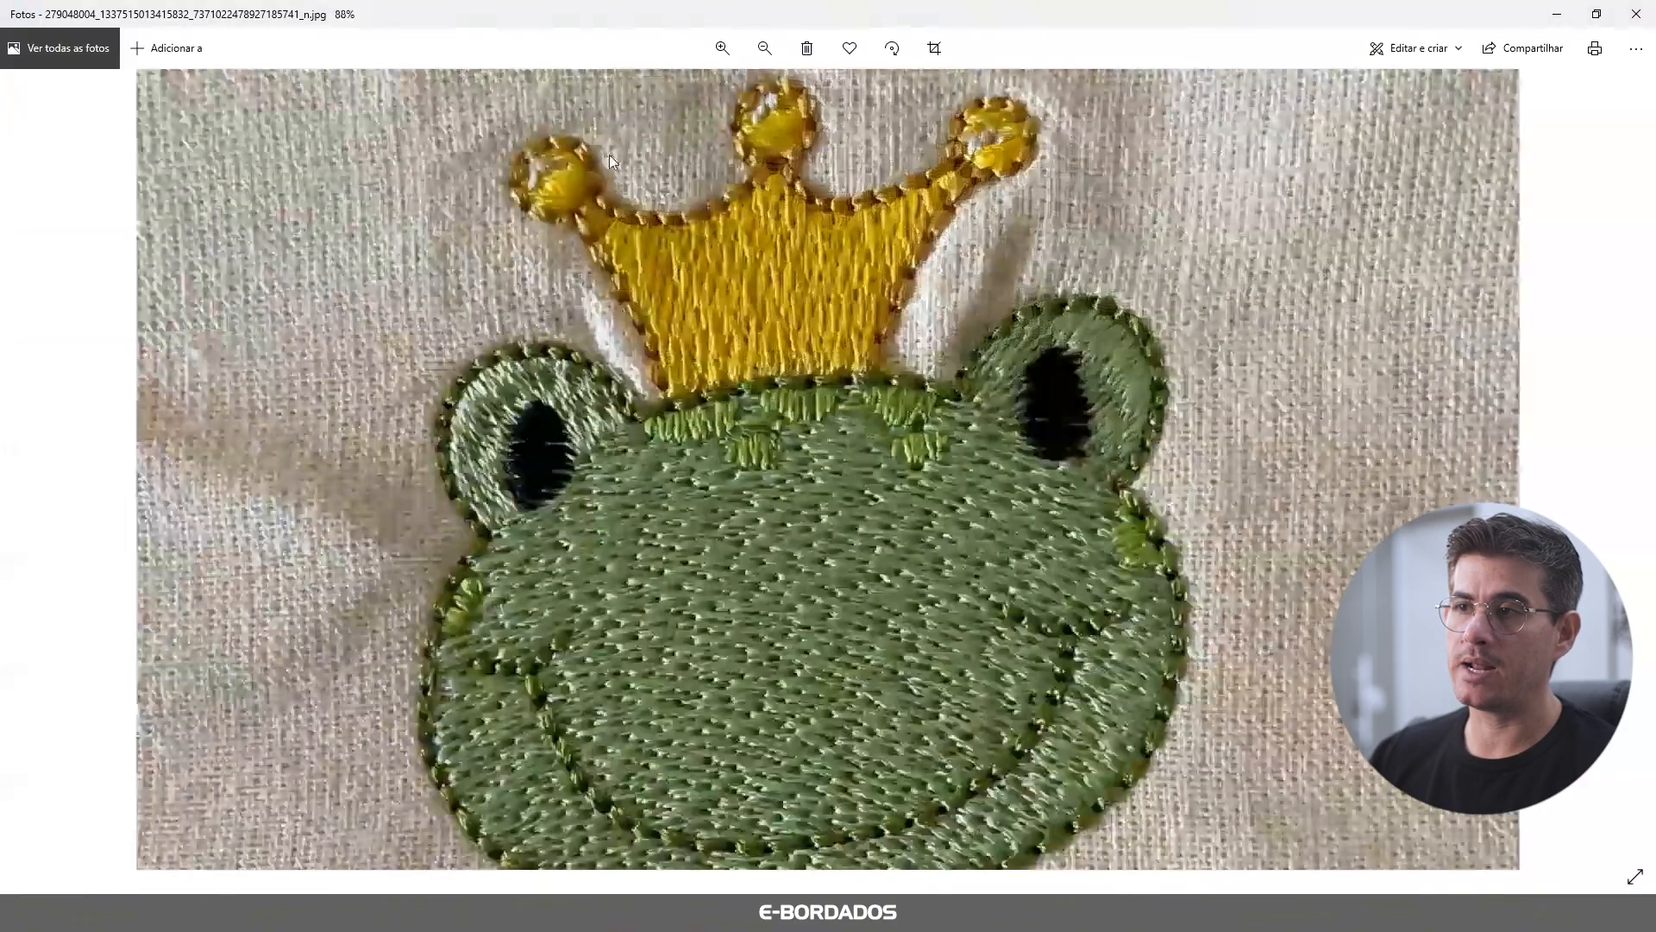
pyautogui.moveTo(577, 224); pyautogui.dragTo(575, 287)
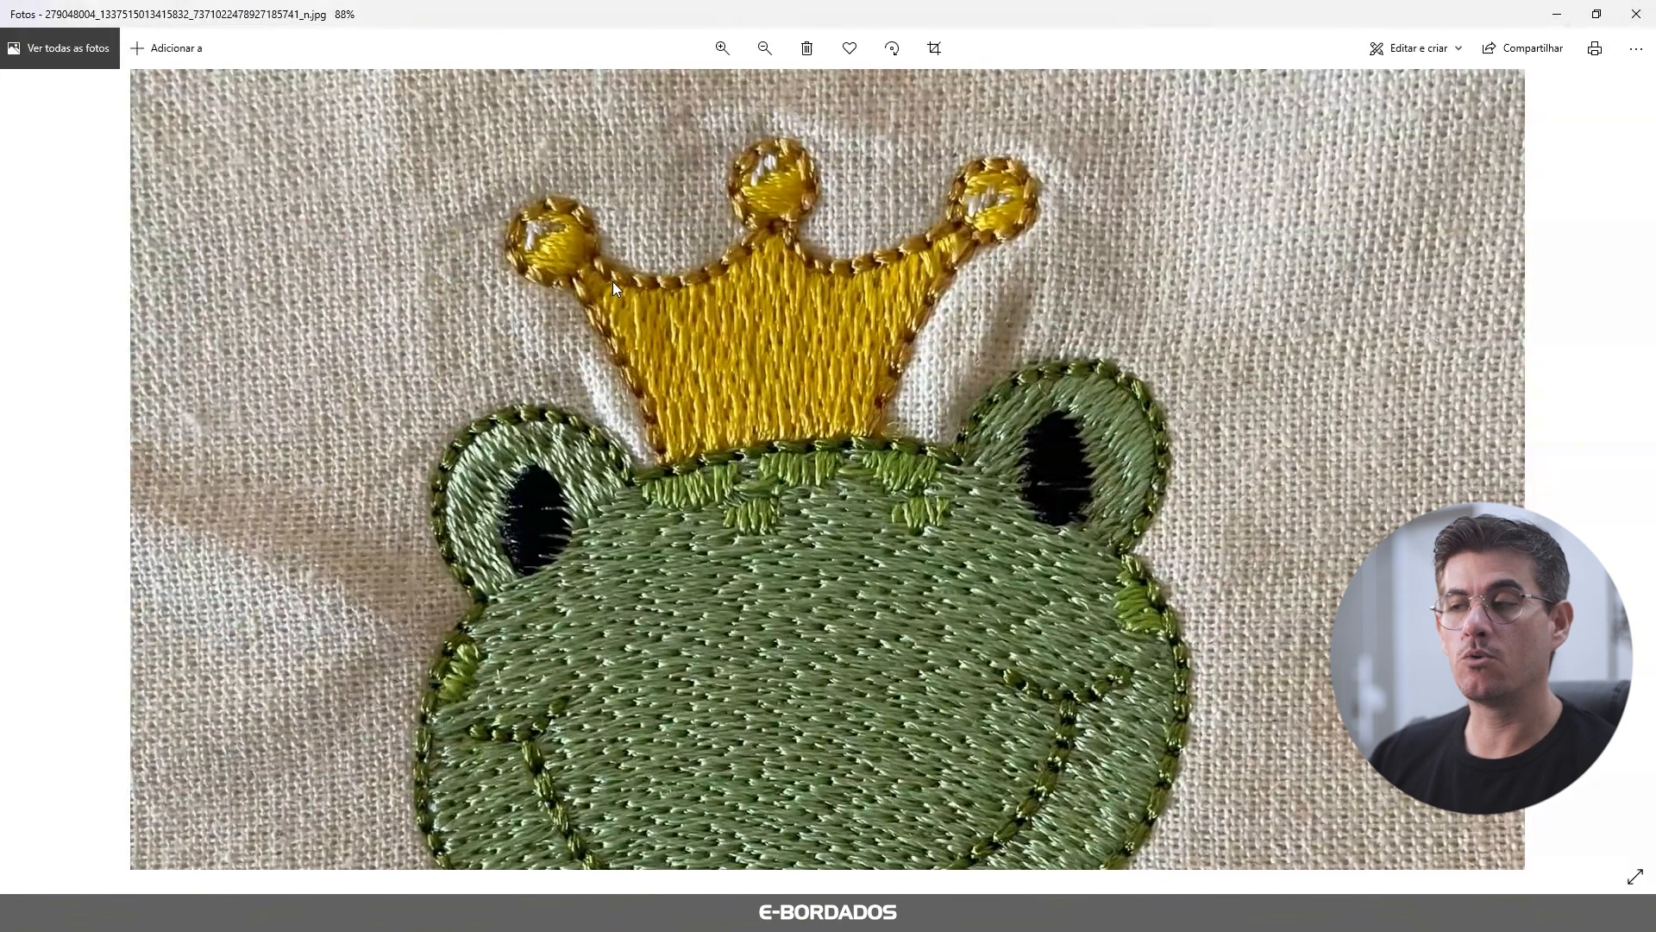
pyautogui.scroll(-5, 607, 278)
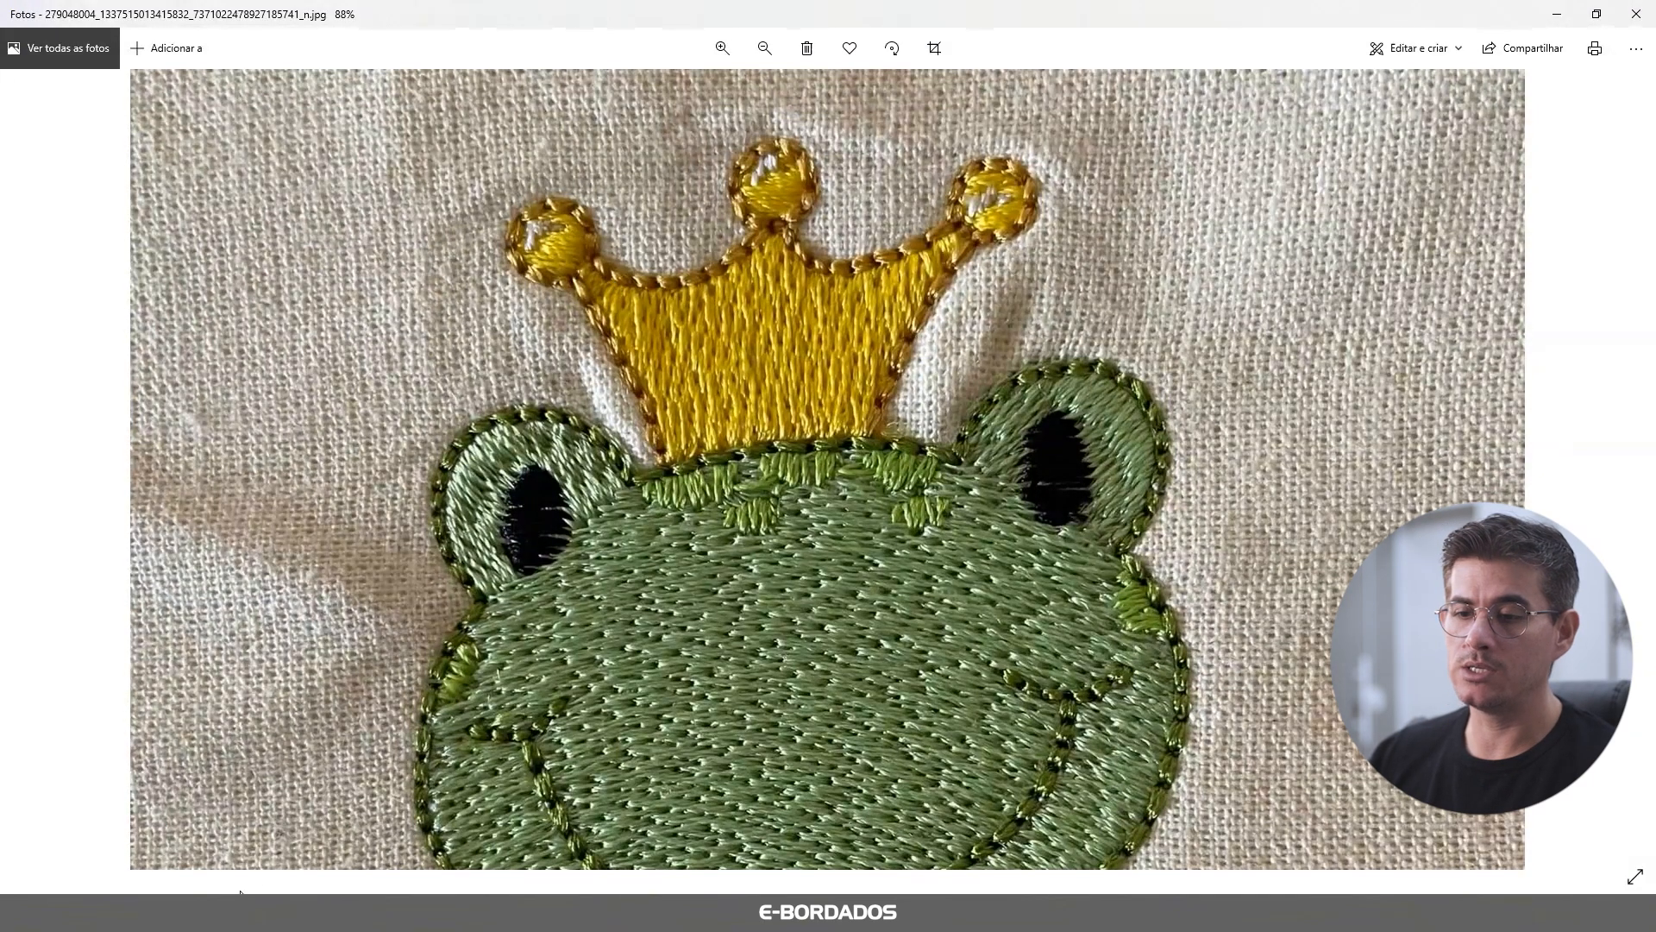
# Return to Wilcom EmbroideryStudio and move the purple manual stitch line back onto the crown's left ball.
pyautogui.hotkey('alt', 'Tab')
pyautogui.click(457, 399)
pyautogui.scroll(-2, 604, 483)
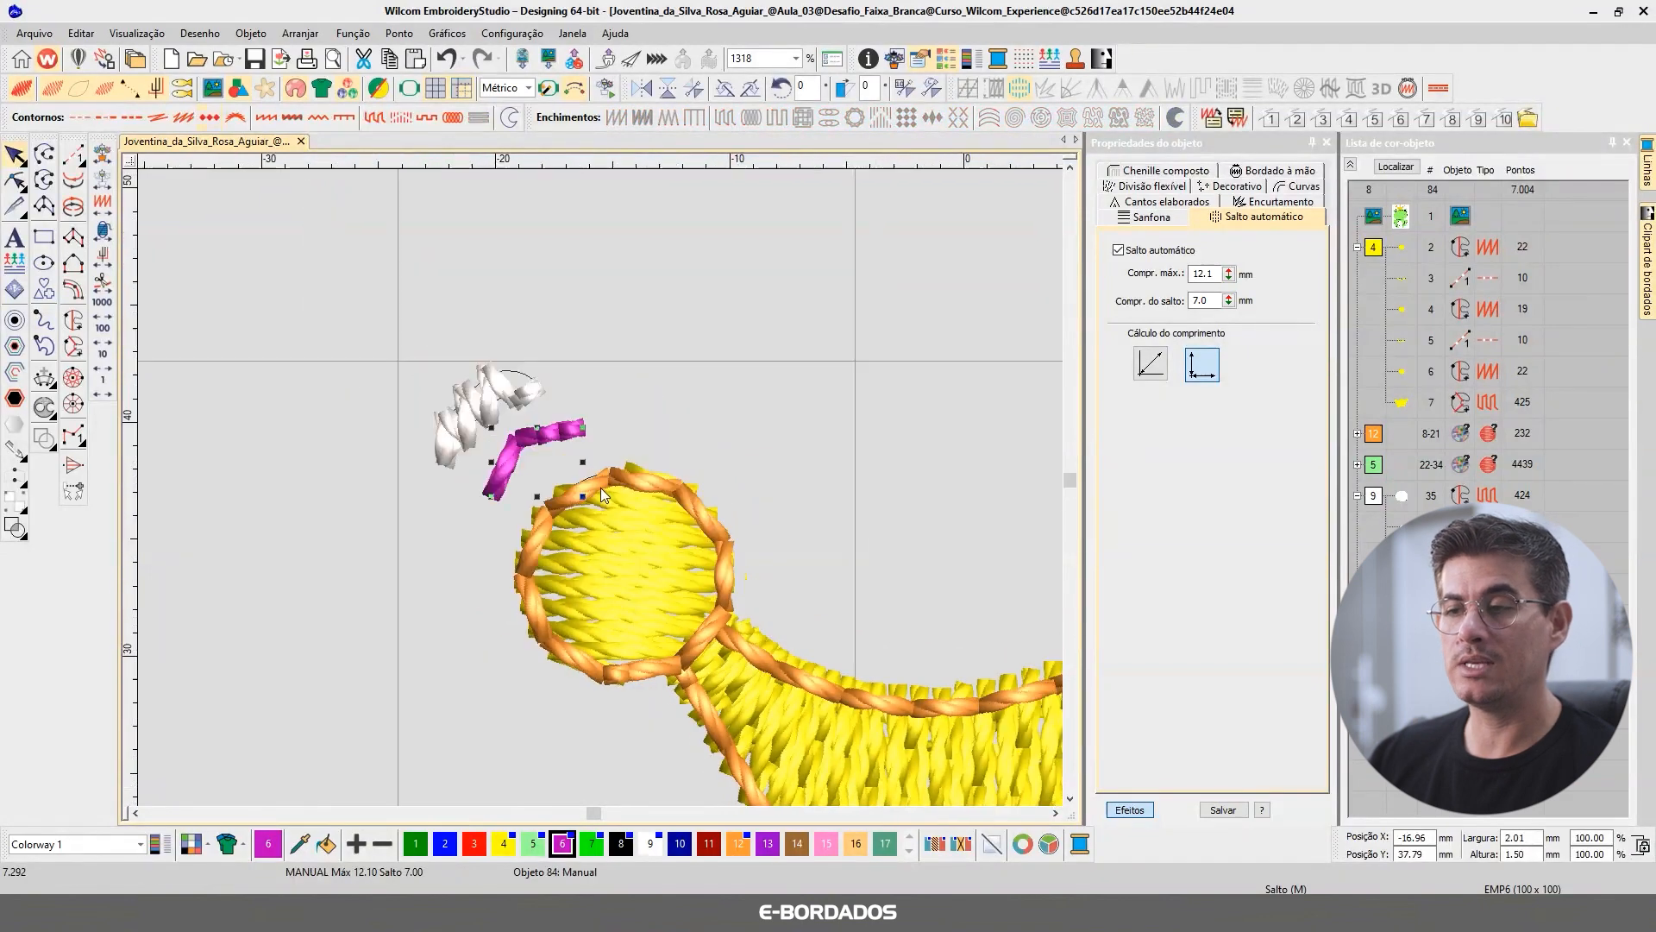
pyautogui.moveTo(576, 456); pyautogui.dragTo(613, 504)
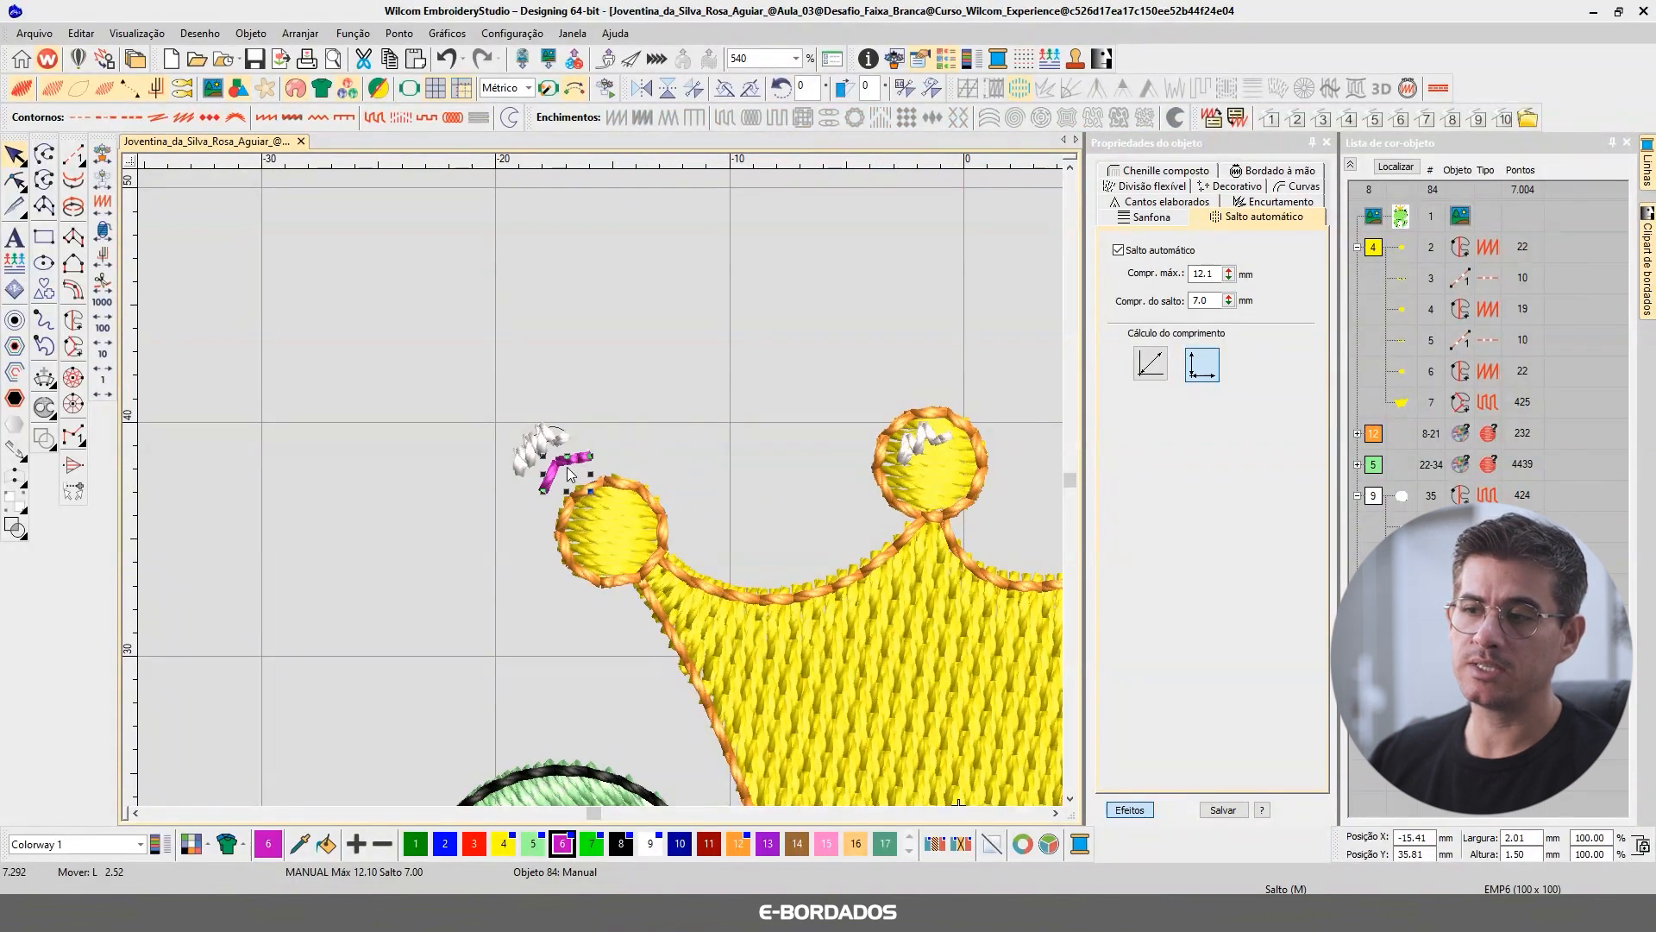
pyautogui.click(664, 388)
pyautogui.scroll(2, 692, 491)
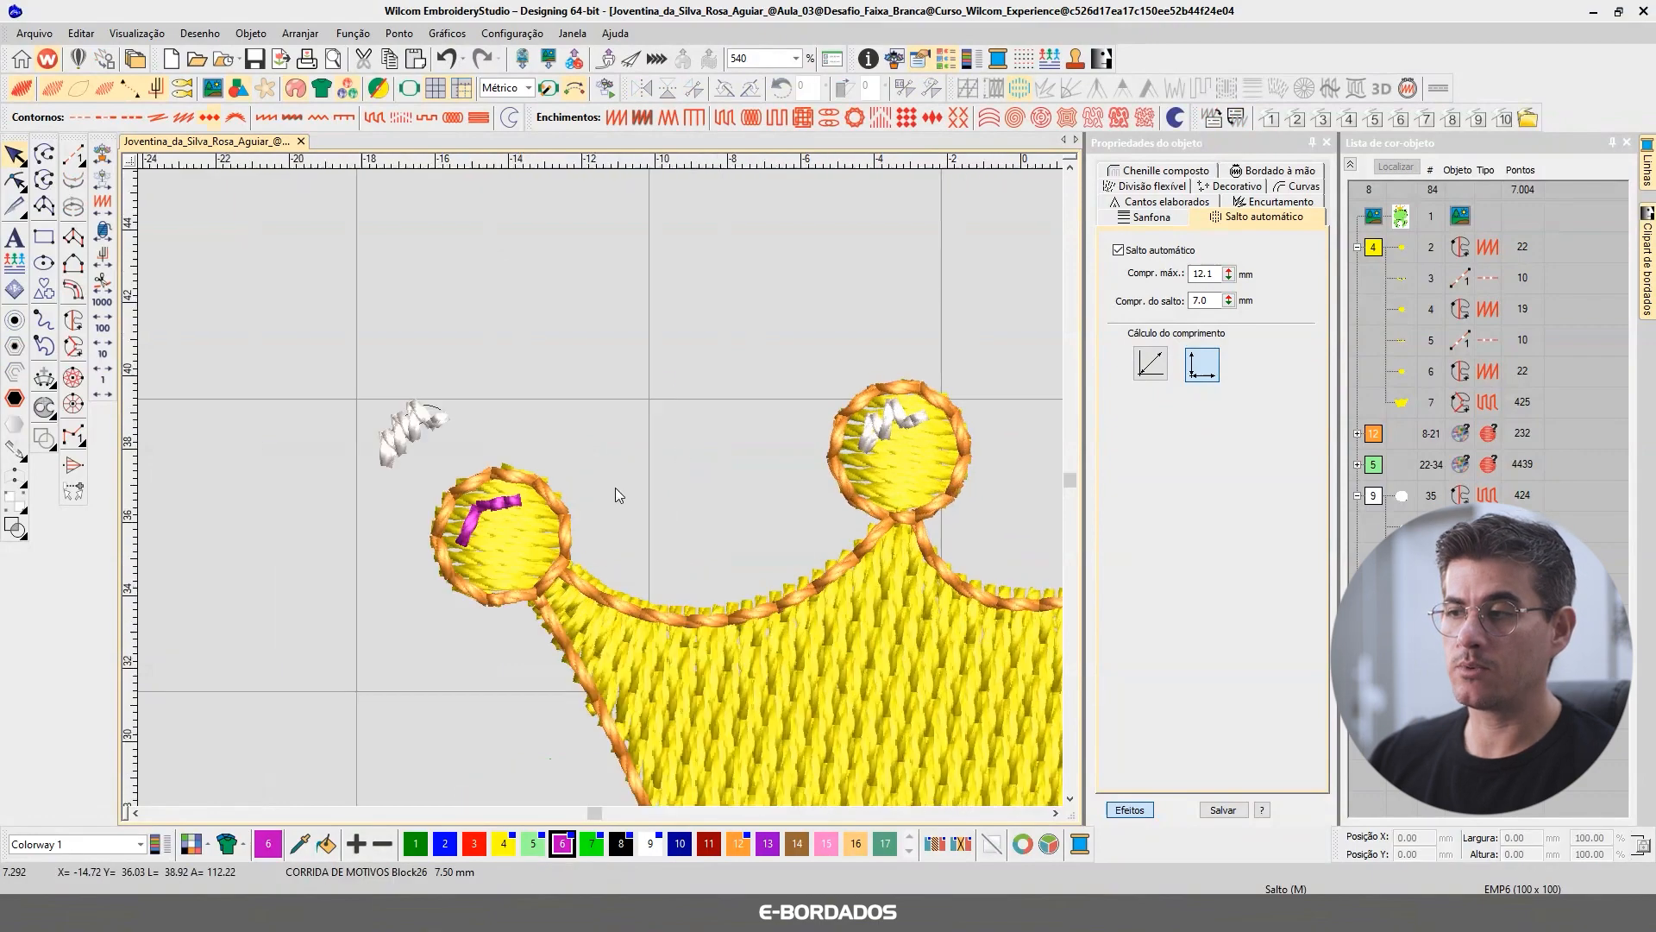
pyautogui.scroll(-3, 626, 484)
pyautogui.scroll(3, 517, 519)
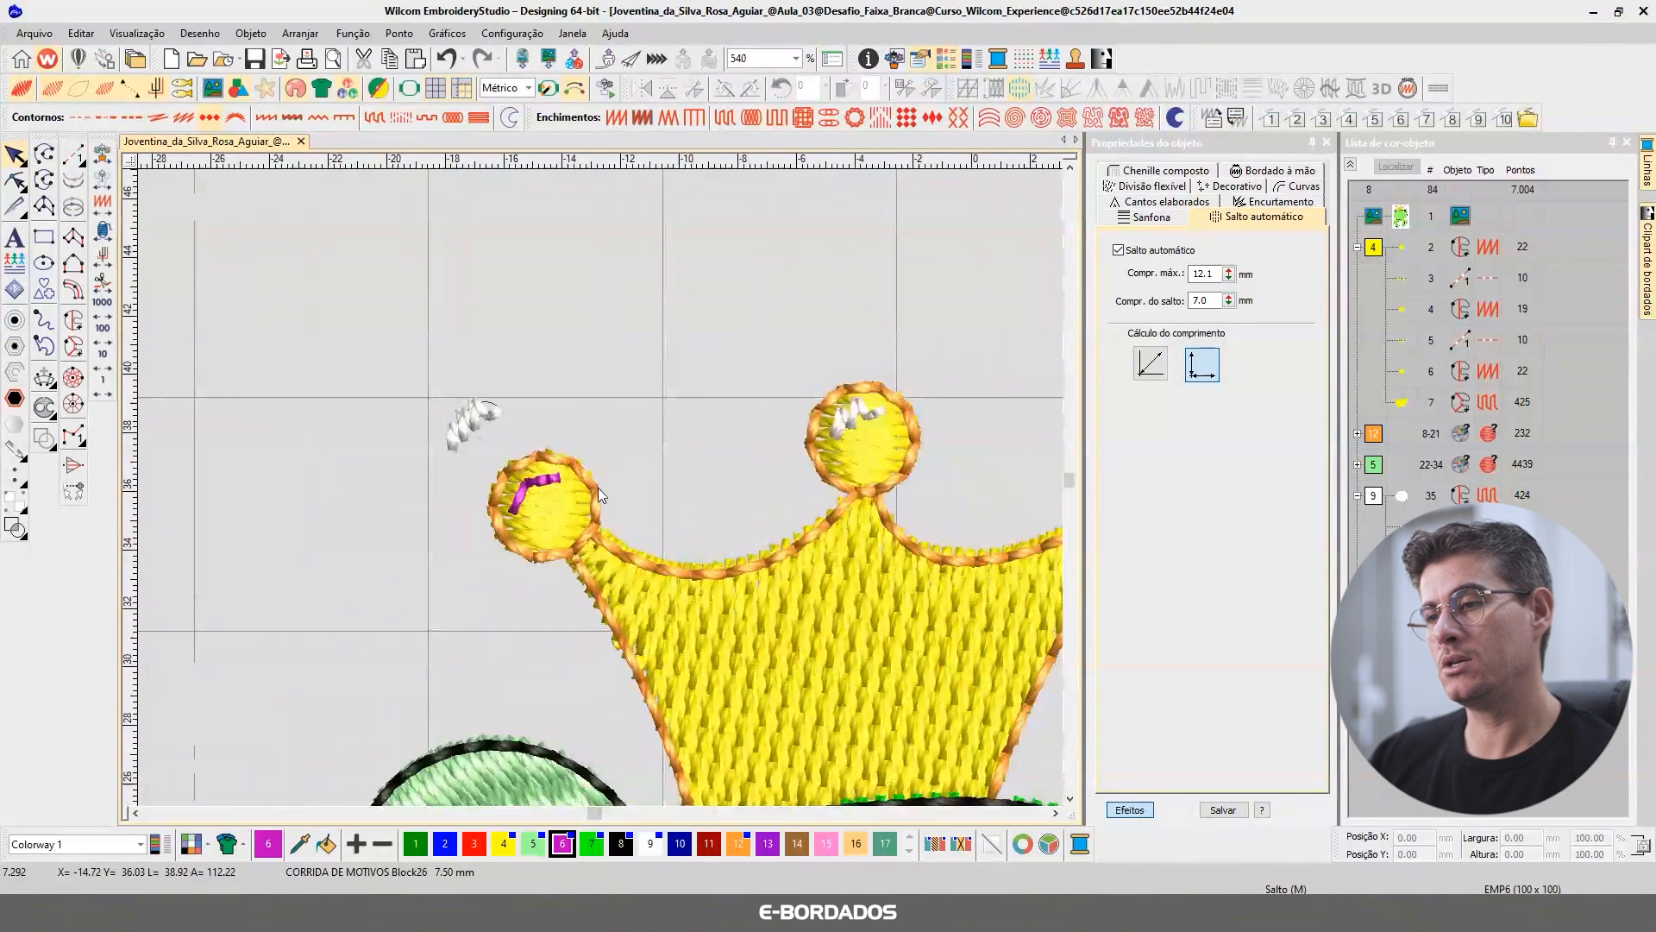
# Recolour the manual stitch line on the left ball with white colour 9 and open it for reshaping.
pyautogui.click(511, 480)
pyautogui.click(651, 843)
pyautogui.press('h')
pyautogui.click(519, 480)
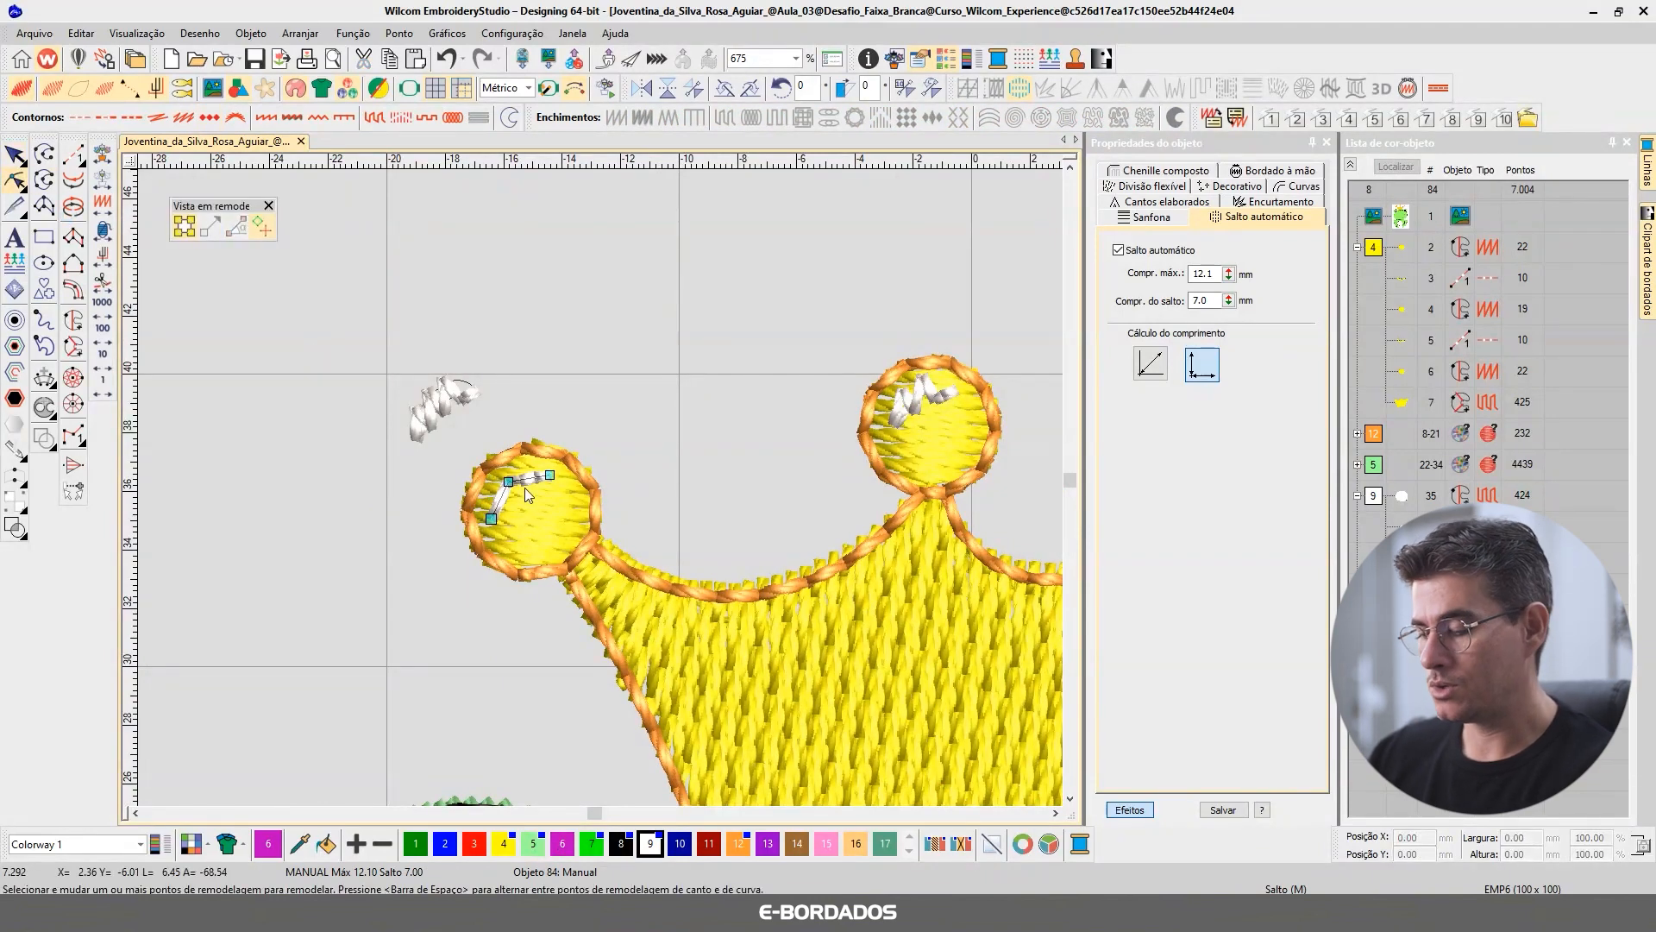
# Replace the left ball's manual stitch line with a more curved manual line in colour 6, about 1.8 mm wide and 1.4 mm high.
pyautogui.click(23, 152)
pyautogui.press('Delete')
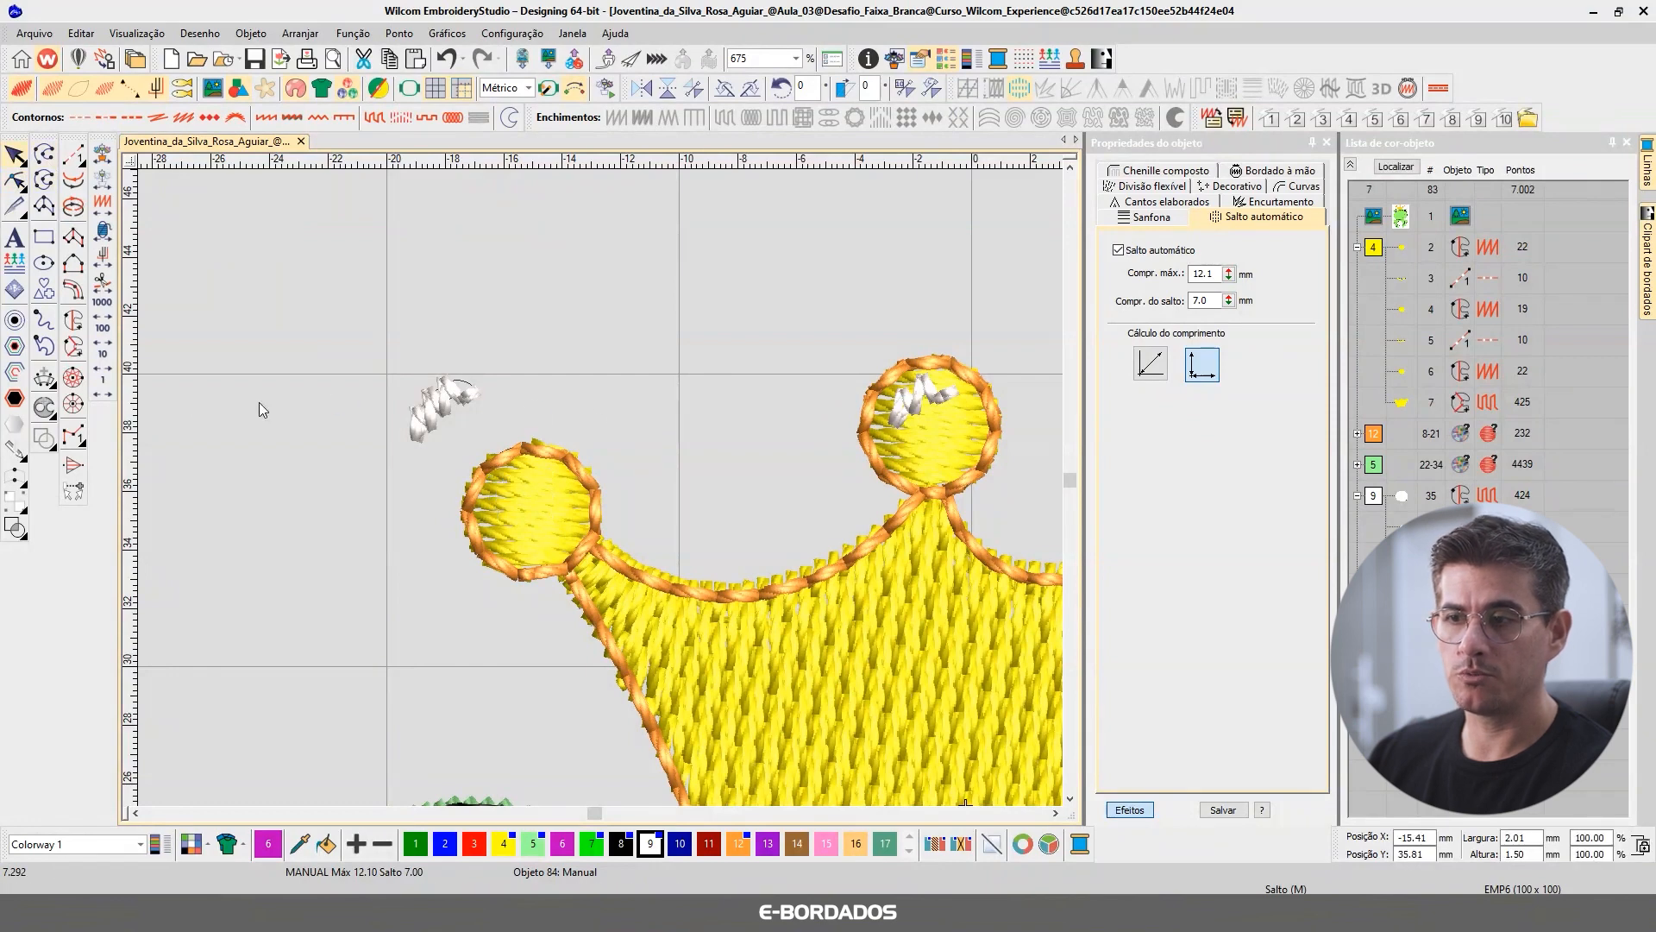
pyautogui.click(73, 435)
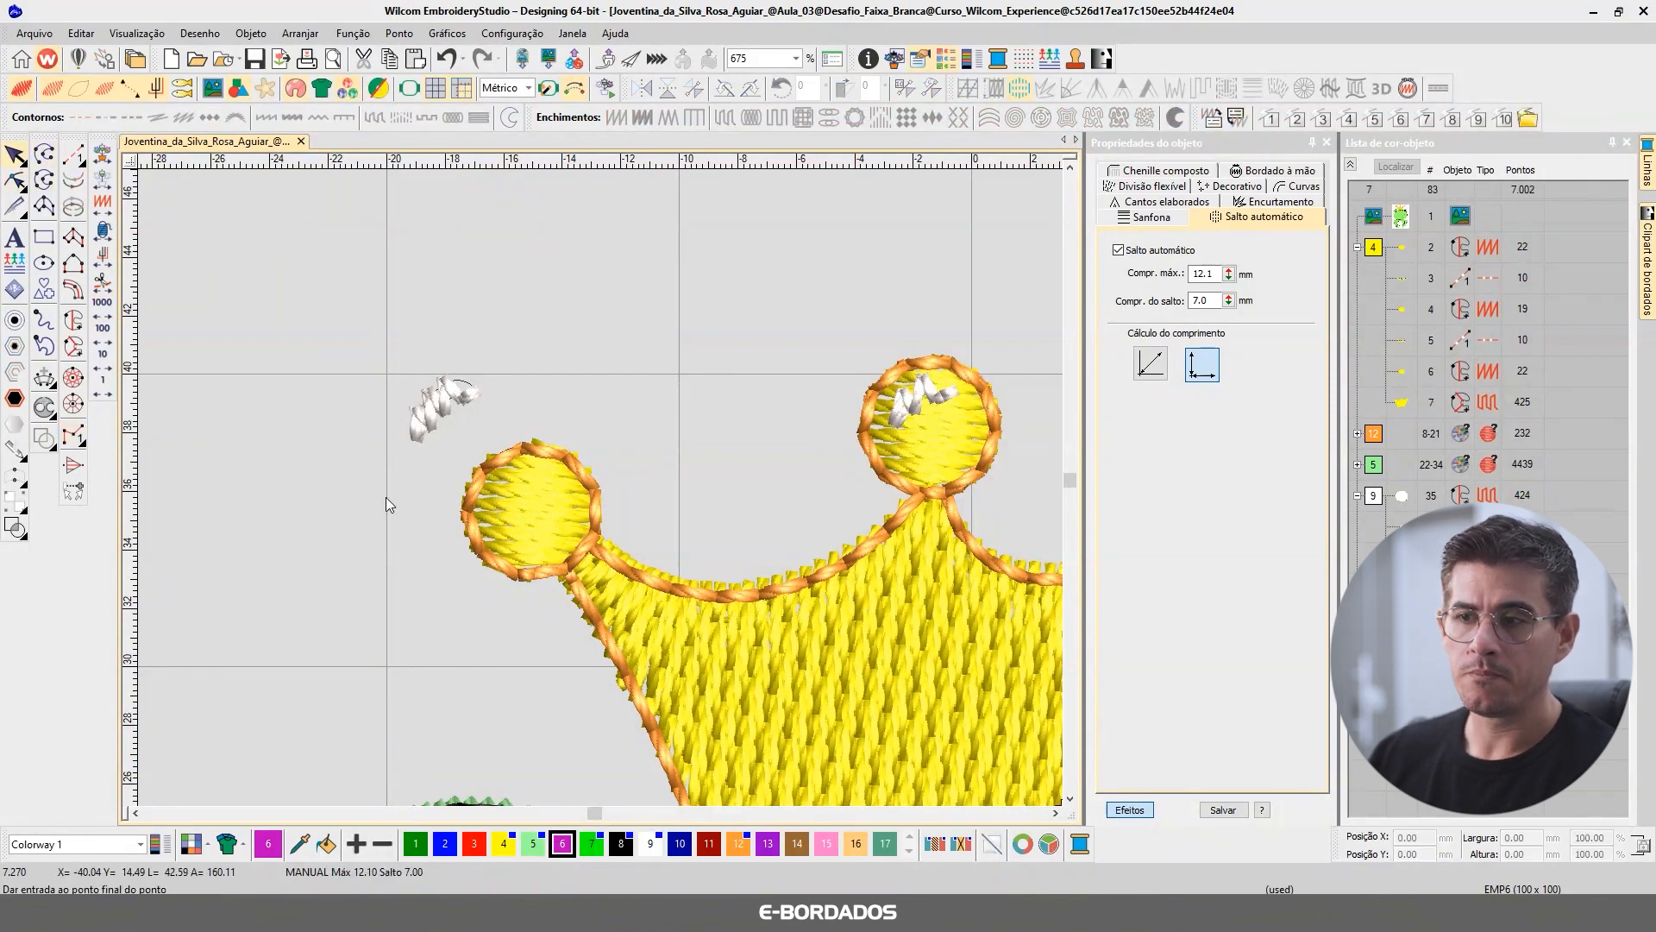
pyautogui.click(494, 512)
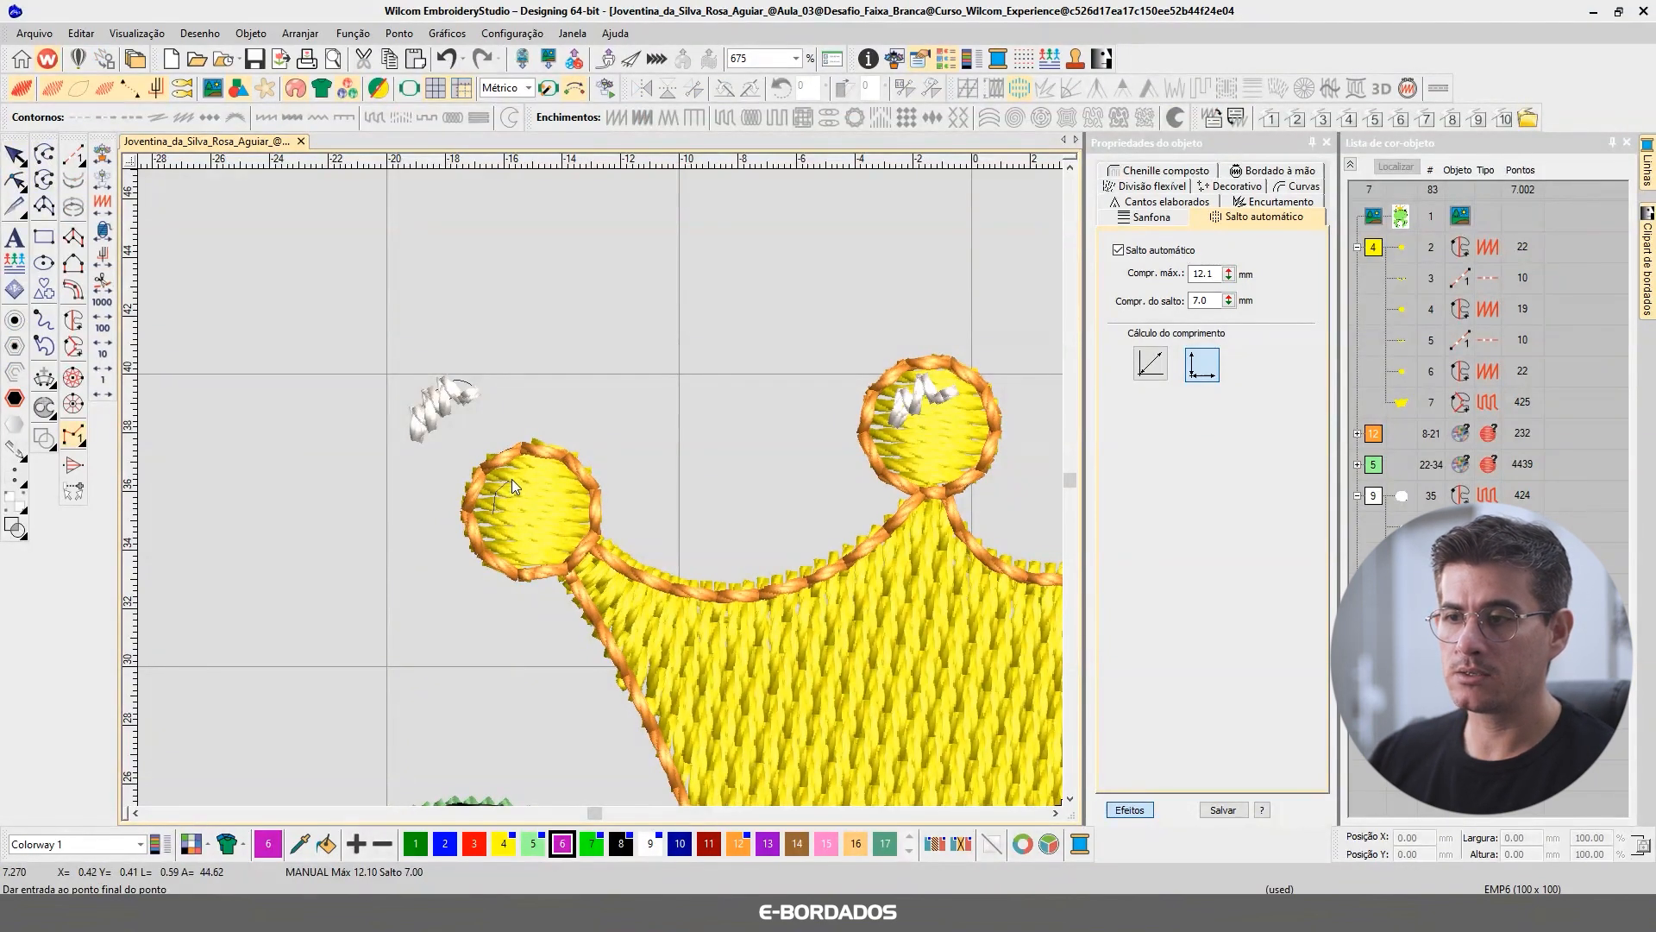
pyautogui.click(546, 478)
pyautogui.press('Return')
pyautogui.press('Escape')
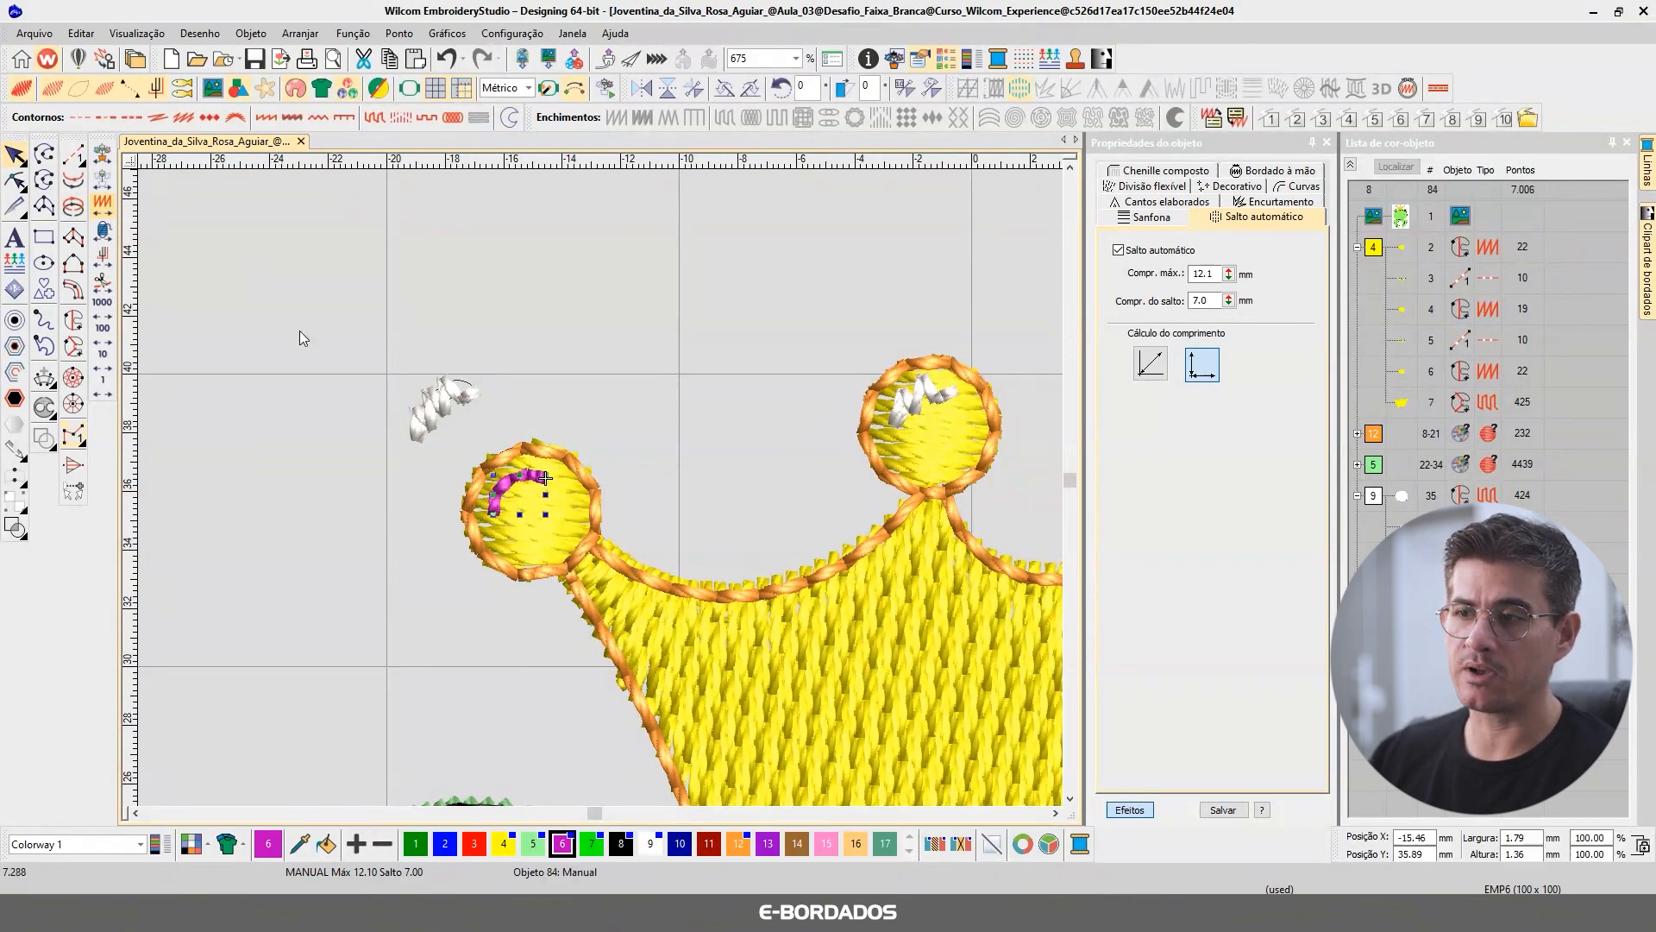
# Recolour the new curved manual line on the left ball with white colour 9.
pyautogui.click(651, 844)
pyautogui.click(692, 423)
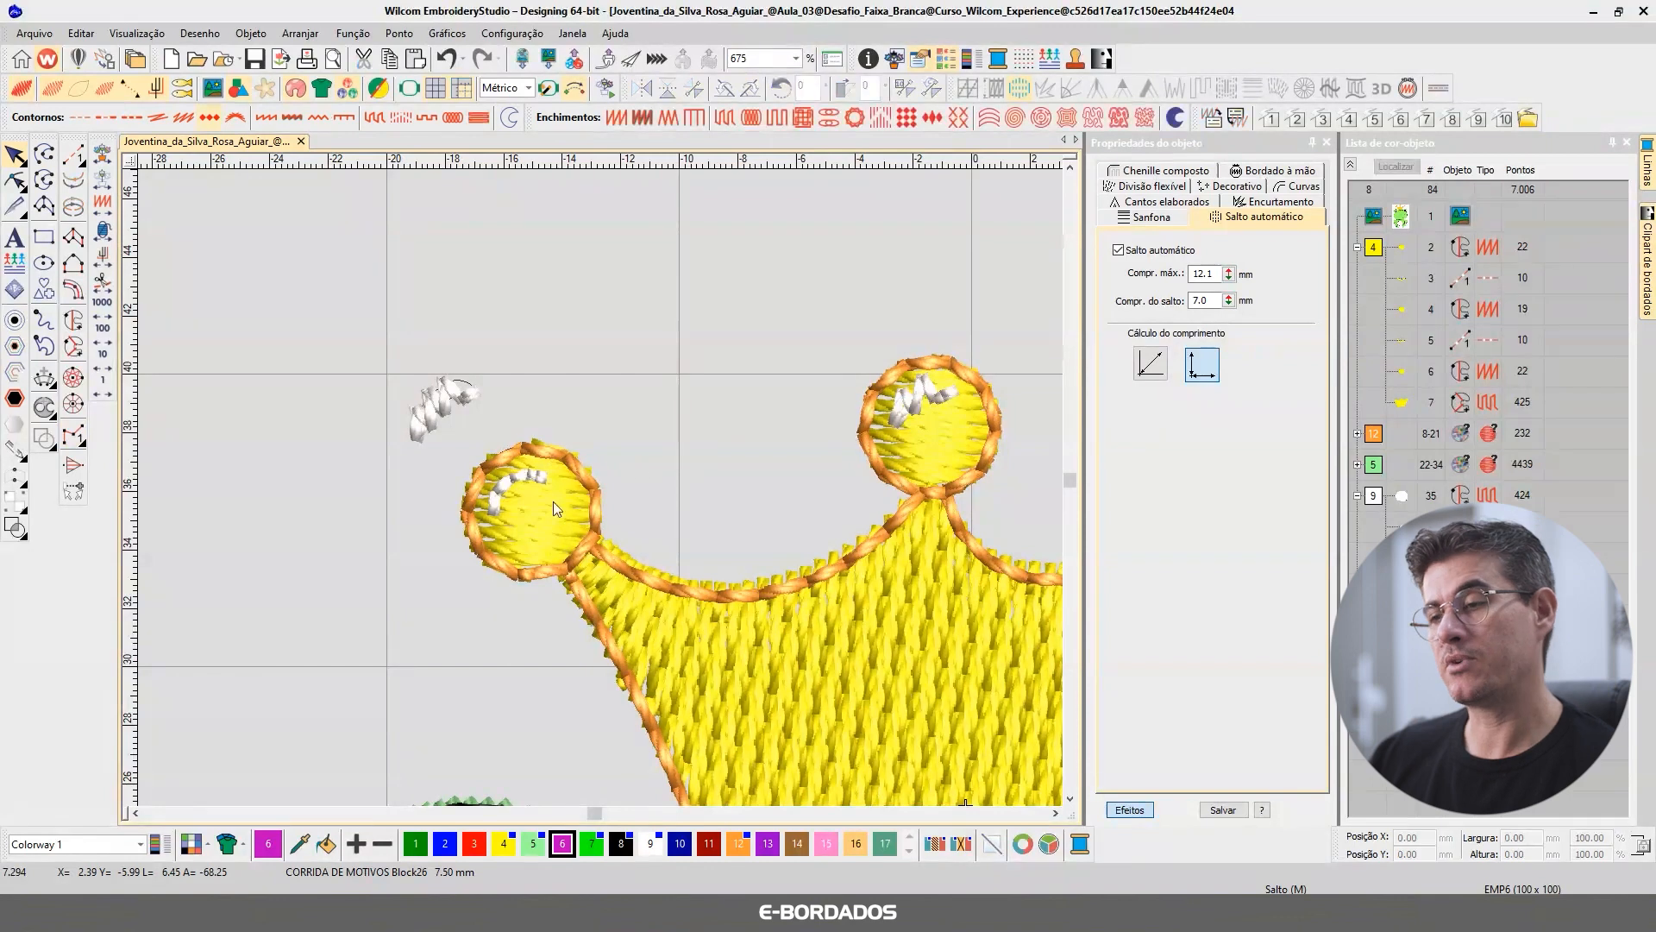
pyautogui.click(795, 366)
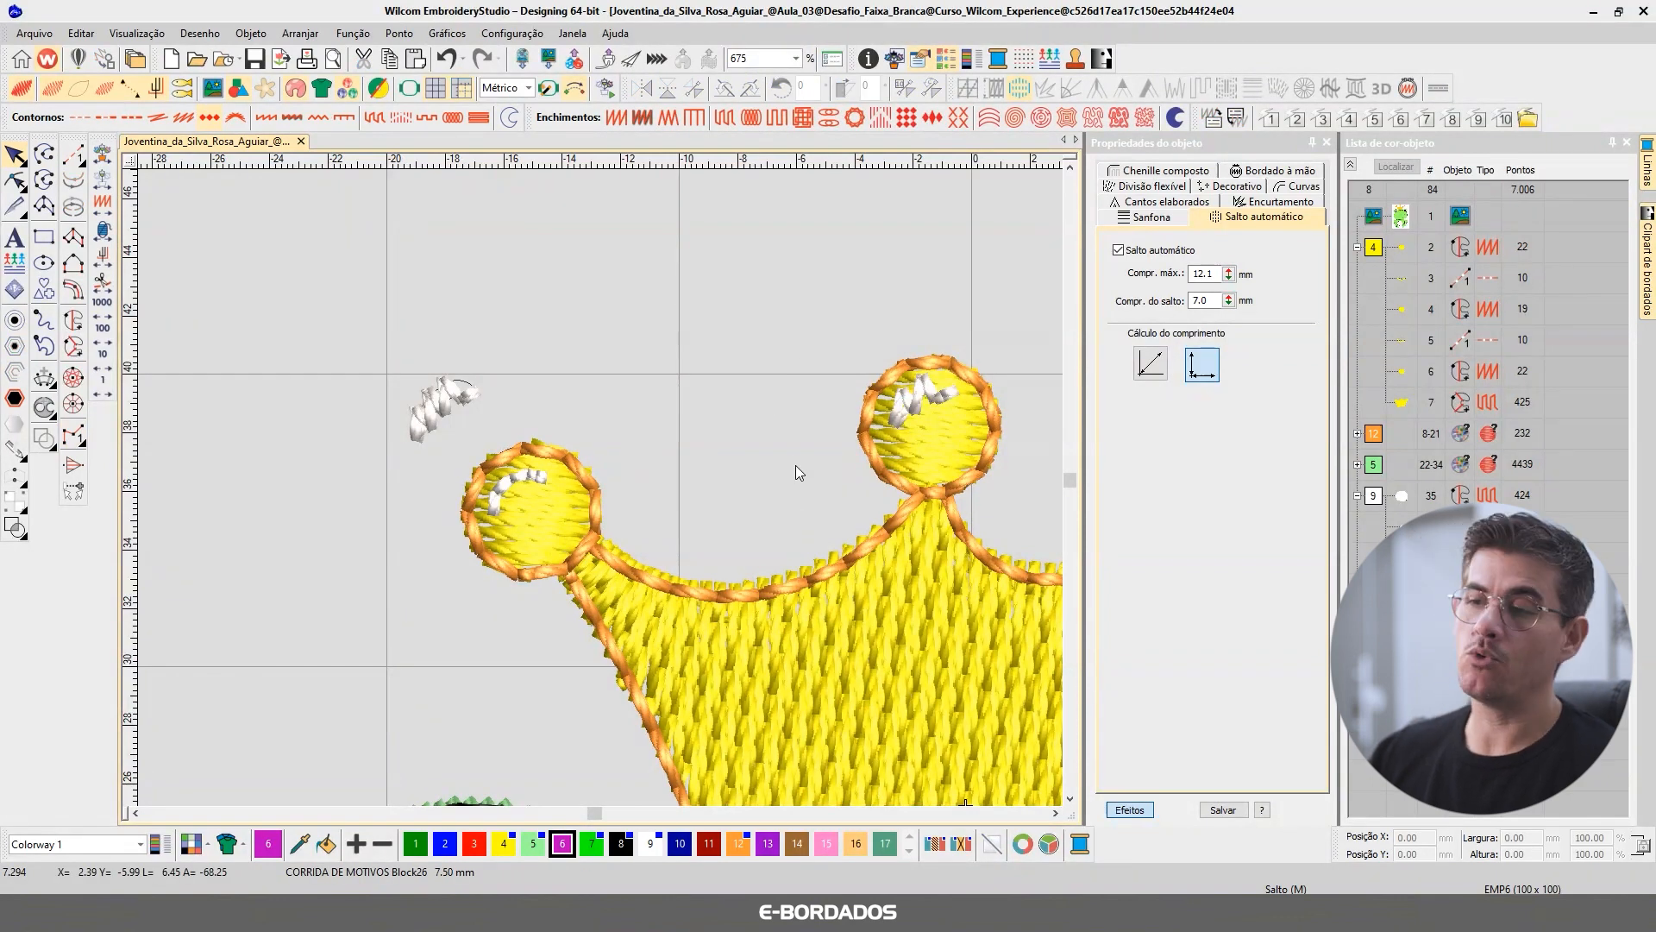
# Duplicate the left ball's manual highlight onto the middle ball and move the middle ball's original white highlight off the crown.
pyautogui.click(543, 478)
pyautogui.hotkey('ctrl', 'd')
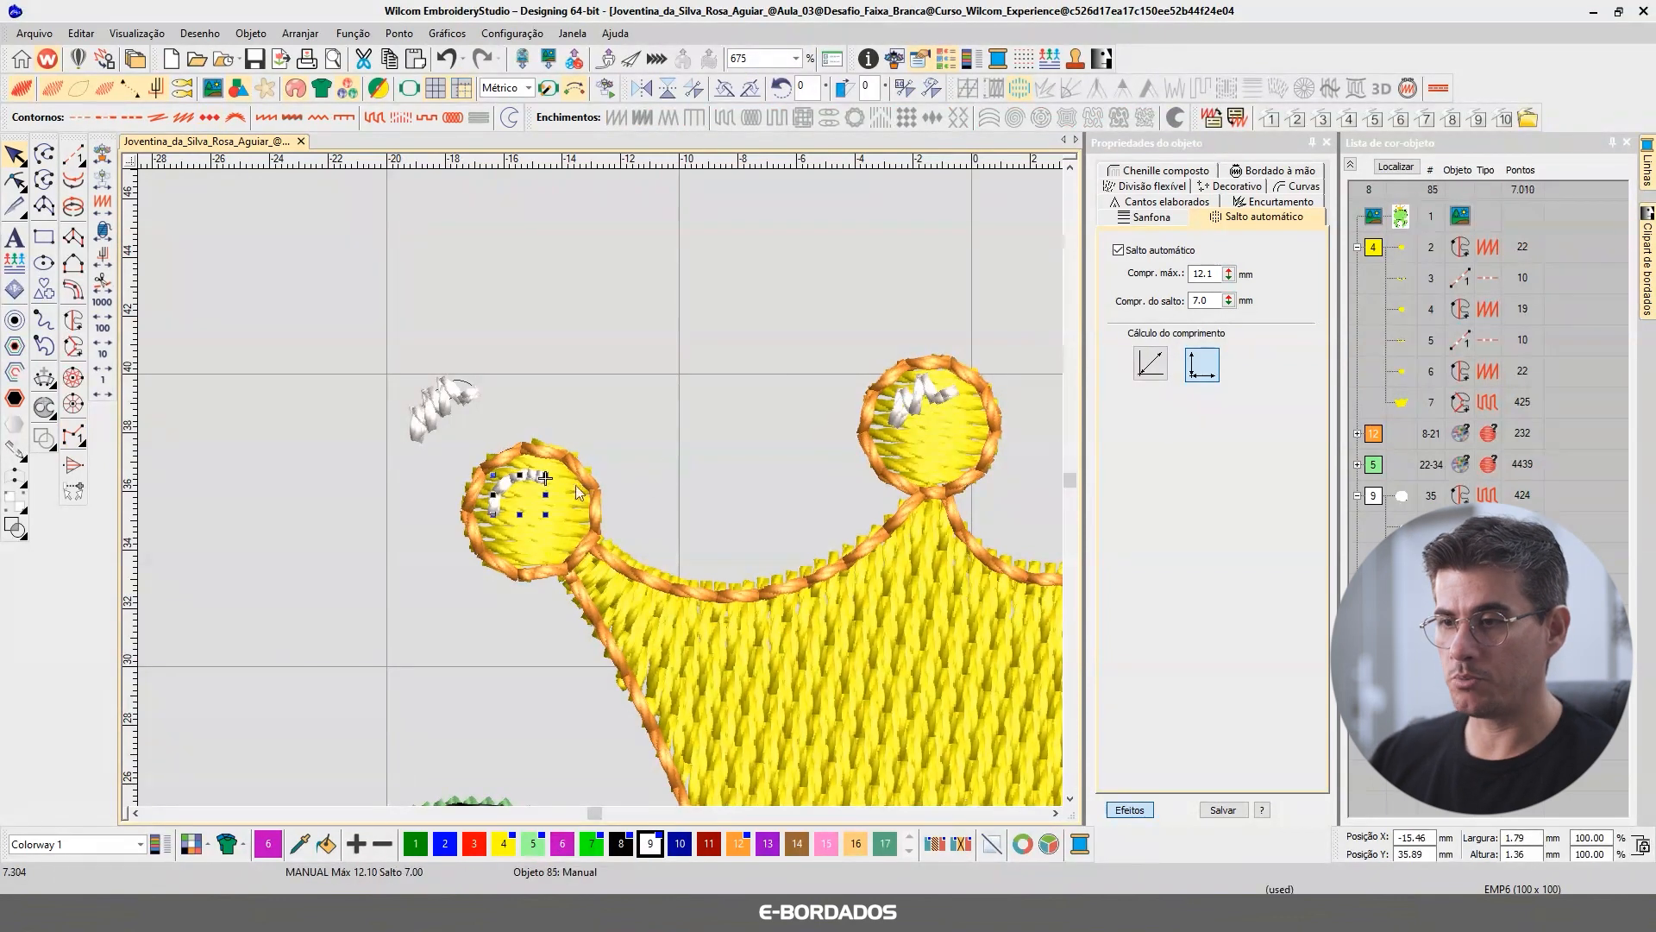
pyautogui.moveTo(544, 478); pyautogui.dragTo(716, 324)
pyautogui.click(926, 403)
pyautogui.scroll(-1, 1008, 542)
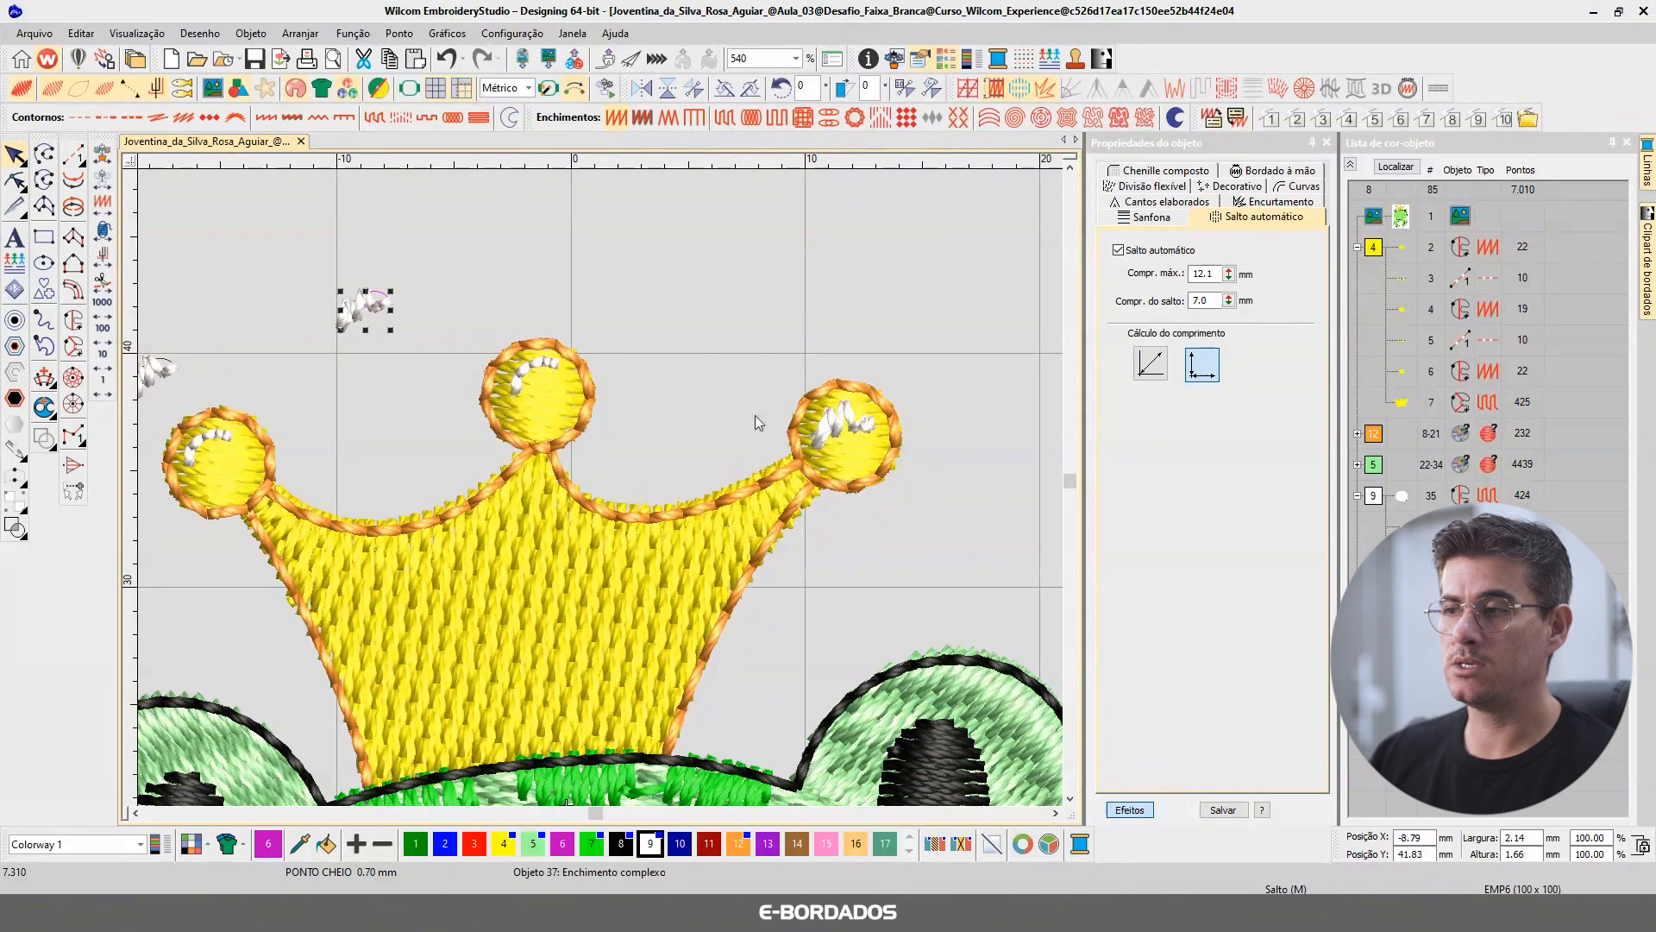
# Duplicate the middle ball's manual highlight onto the right ball and delete the right ball's original white highlight.
pyautogui.click(532, 370)
pyautogui.hotkey('ctrl', 'd')
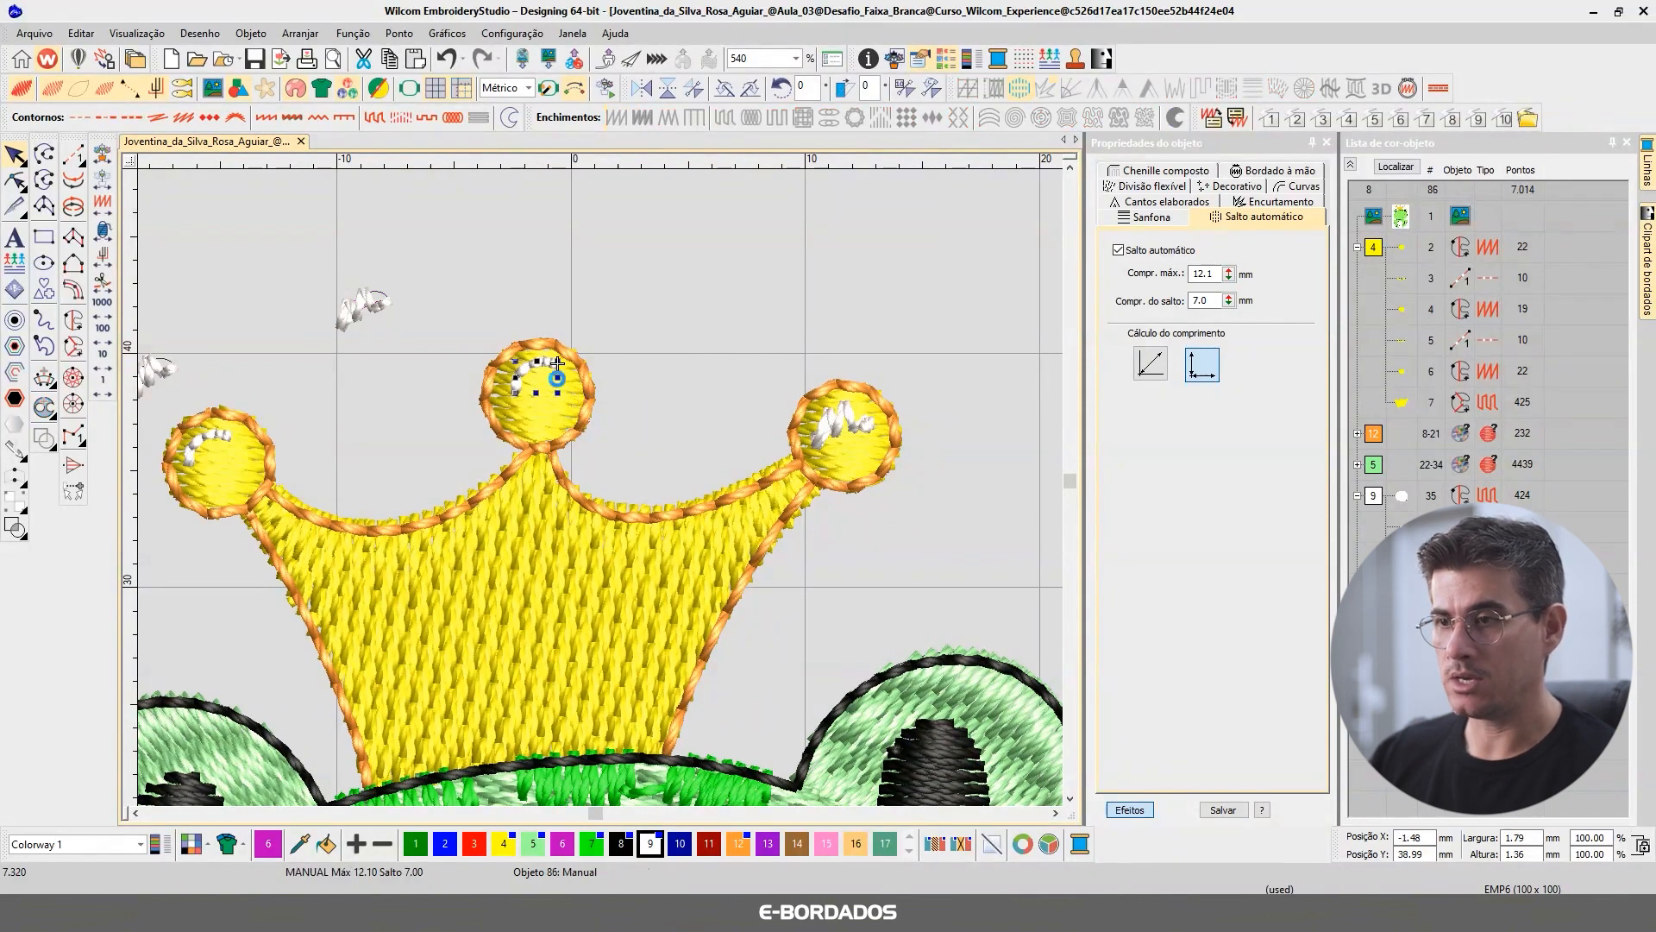
pyautogui.moveTo(556, 364); pyautogui.dragTo(840, 435)
pyautogui.press('Delete')
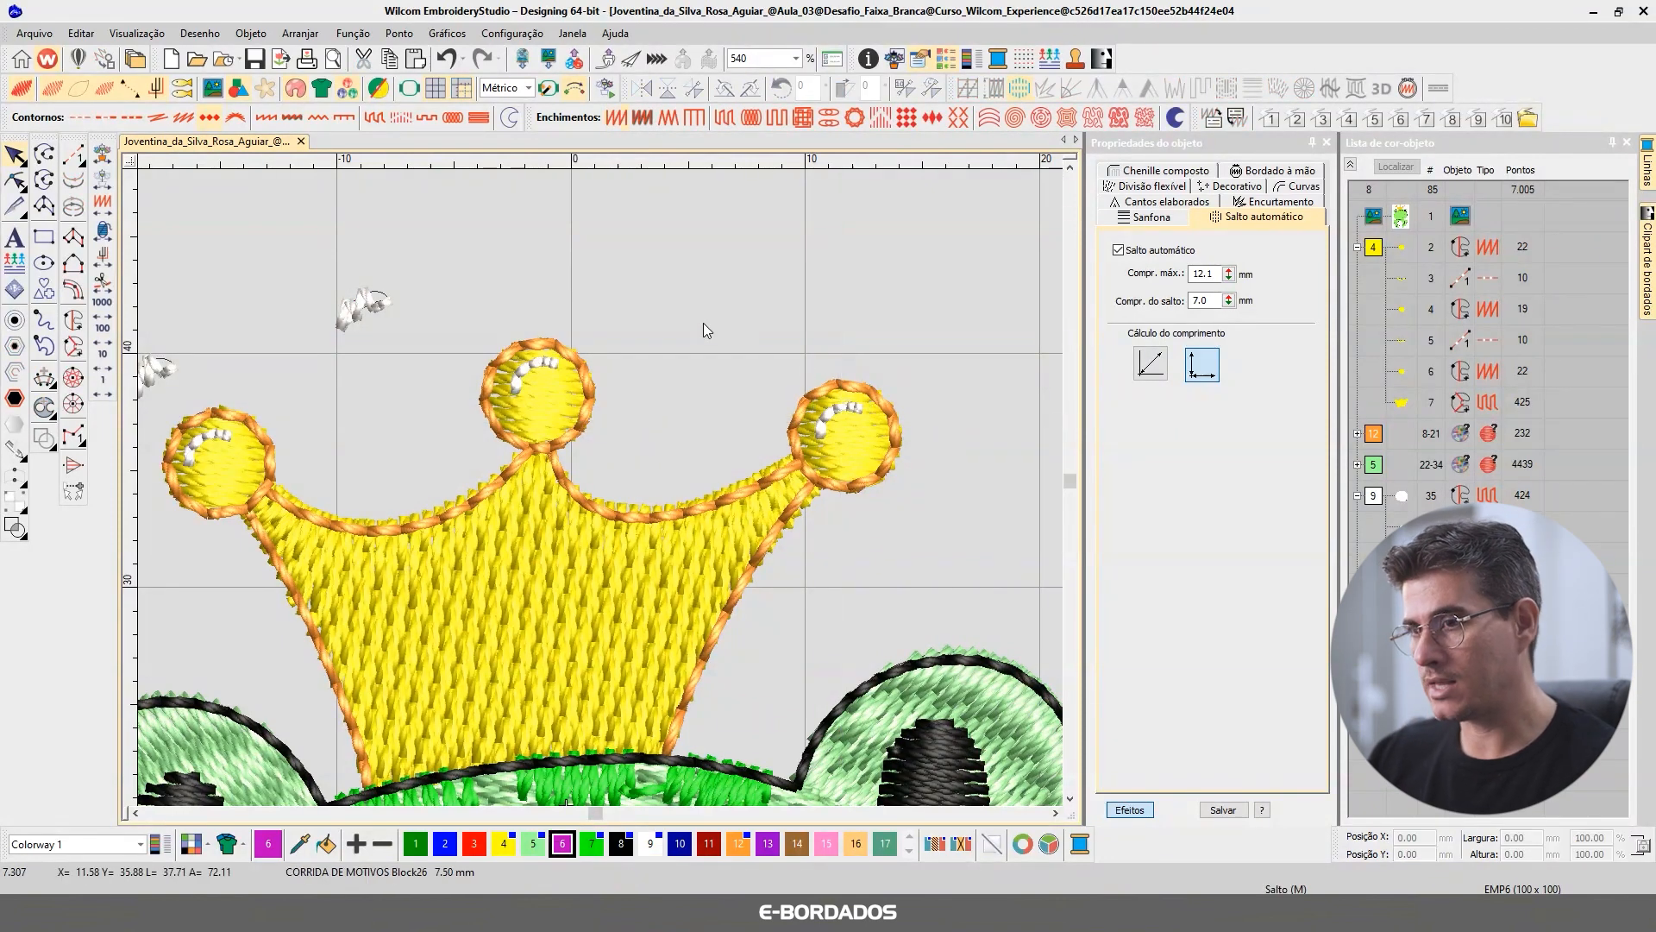
# Delete the two original white highlights left lying outside the crown.
pyautogui.click(210, 440)
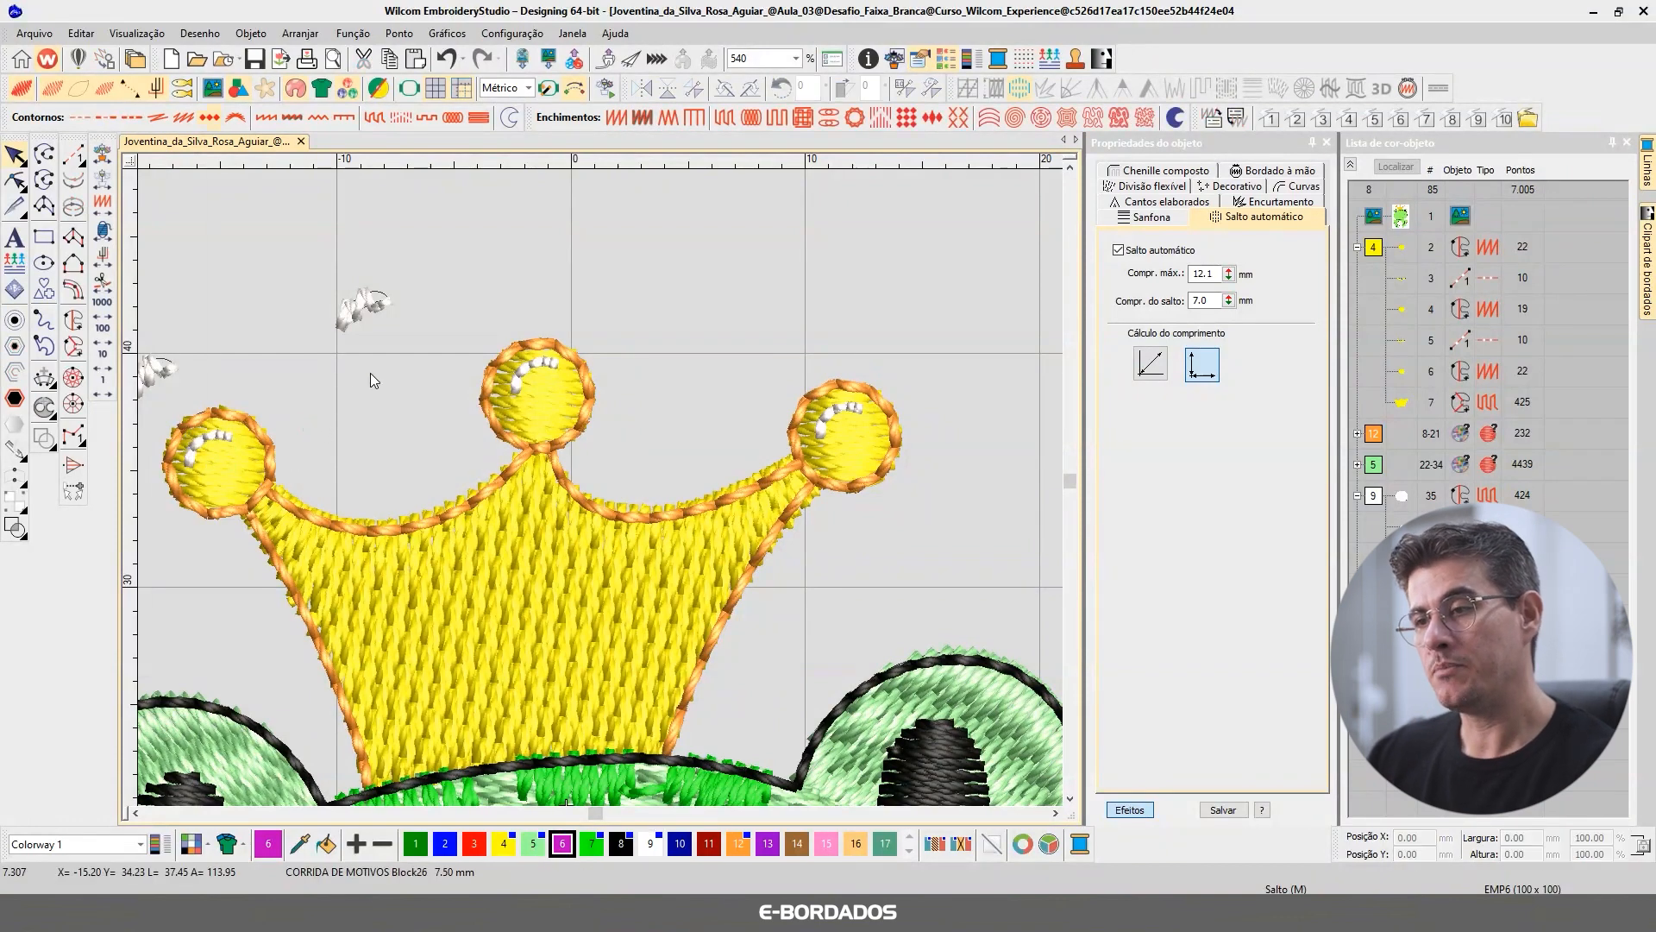
pyautogui.scroll(-2, 600, 488)
pyautogui.click(597, 442)
pyautogui.press('Delete')
pyautogui.click(463, 485)
pyautogui.press('Delete')
pyautogui.press('b')
pyautogui.moveTo(436, 427); pyautogui.dragTo(954, 621)
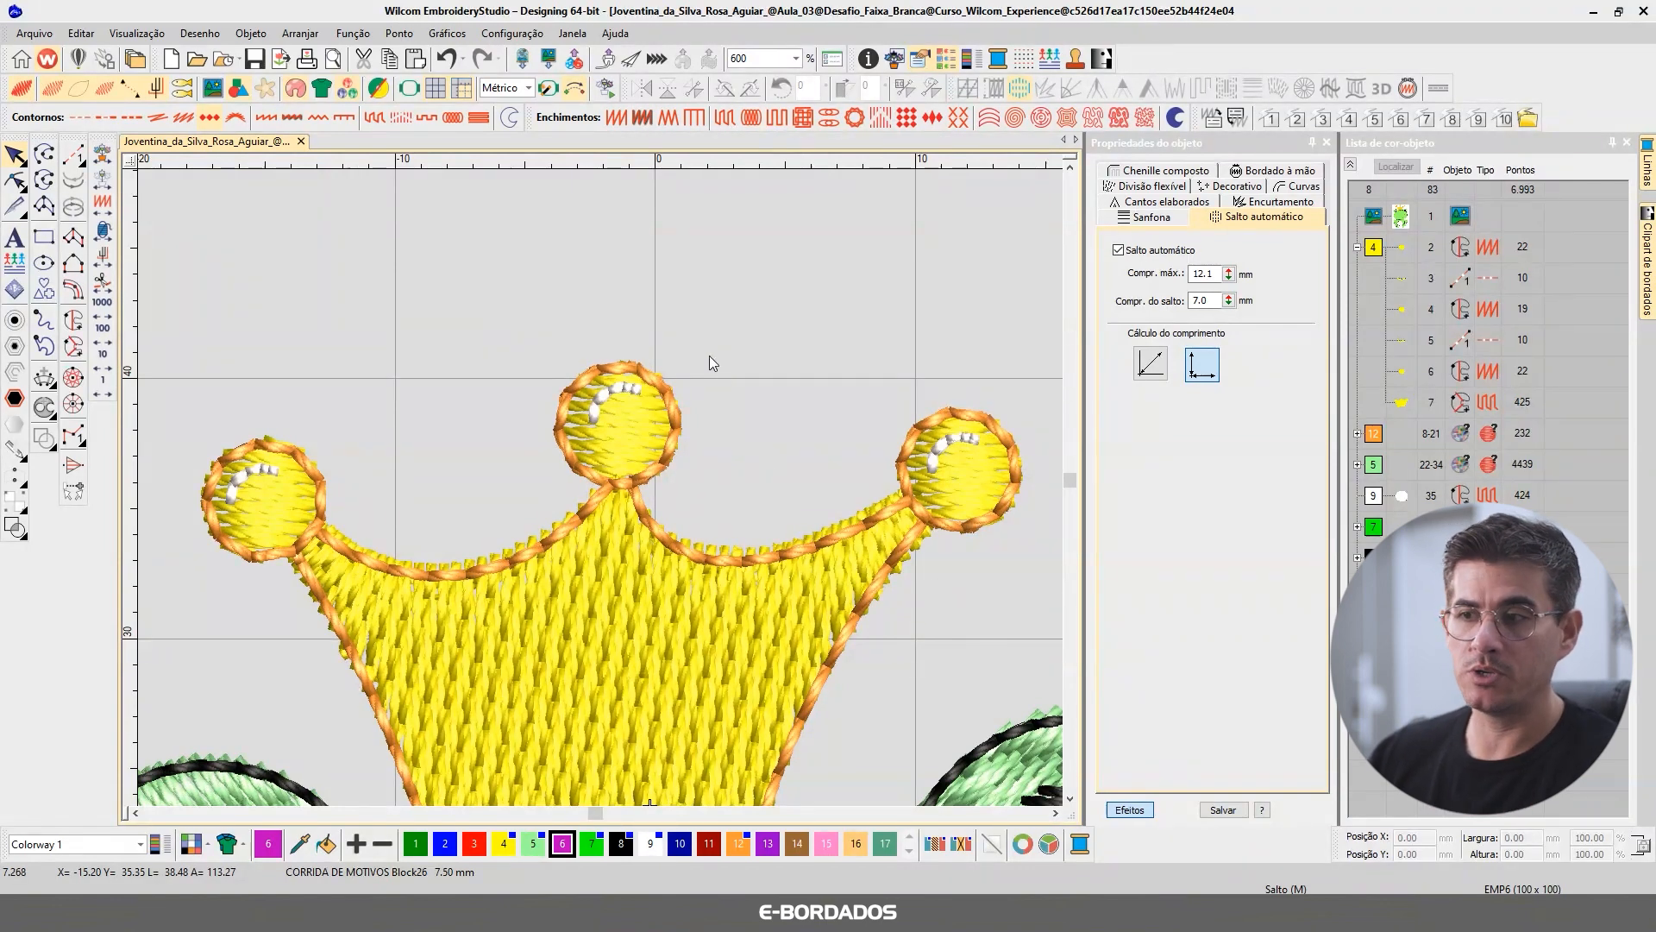
# Shift the manual highlight on the middle ball slightly to the left.
pyautogui.click(614, 390)
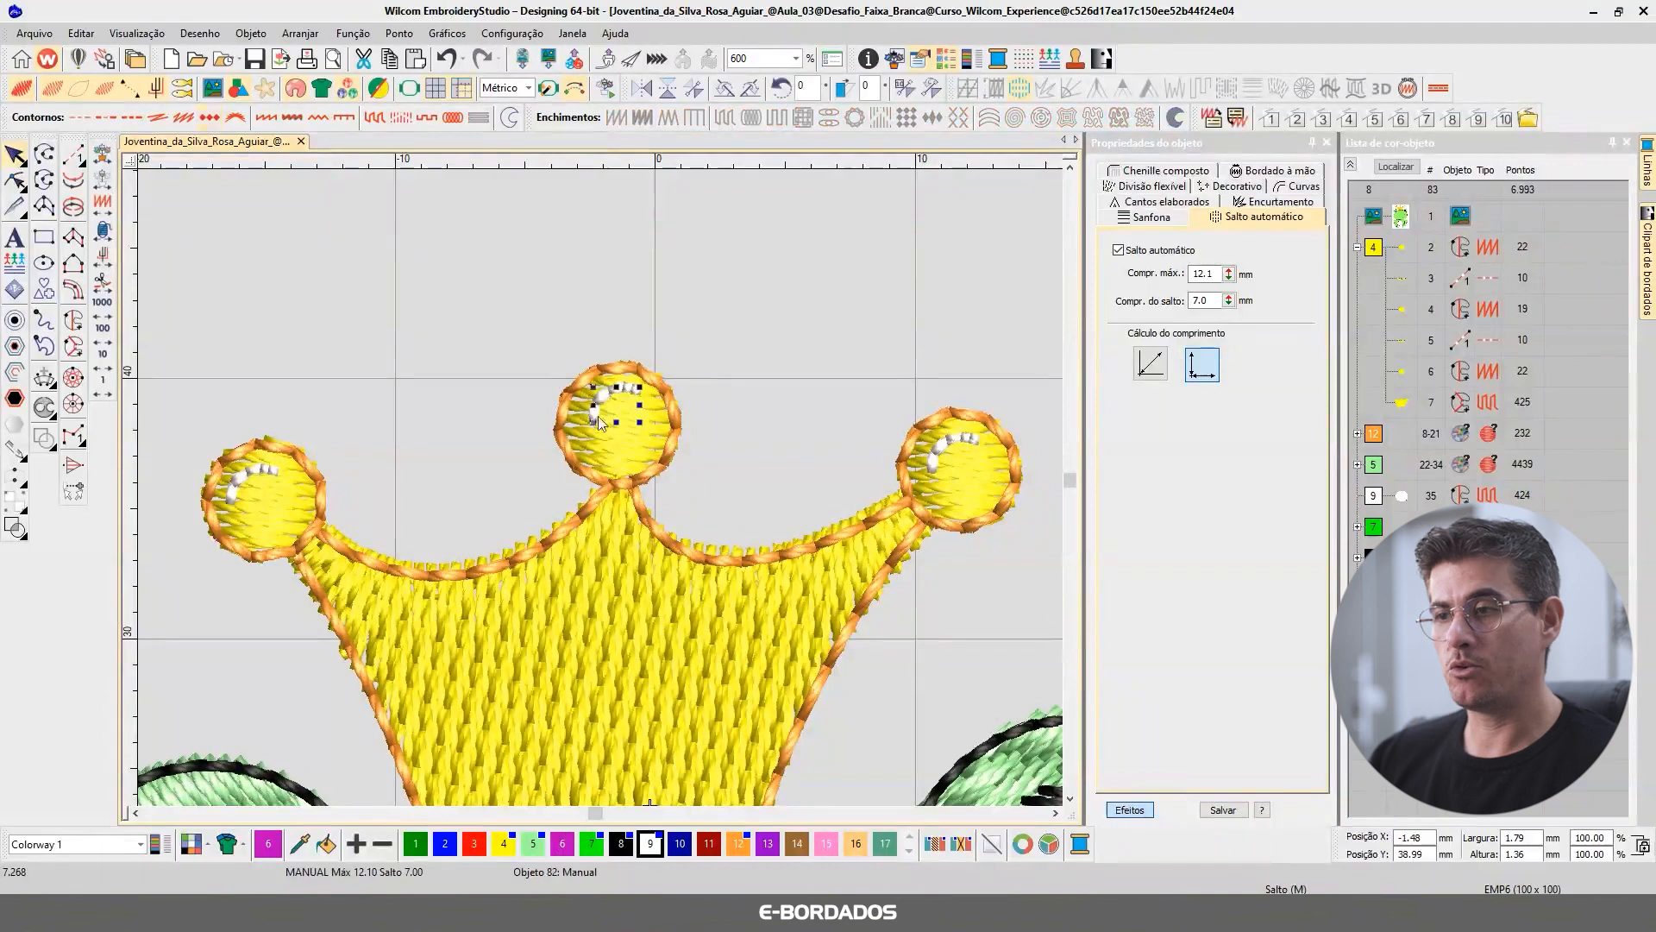
pyautogui.moveTo(615, 390); pyautogui.dragTo(609, 390)
pyautogui.click(723, 333)
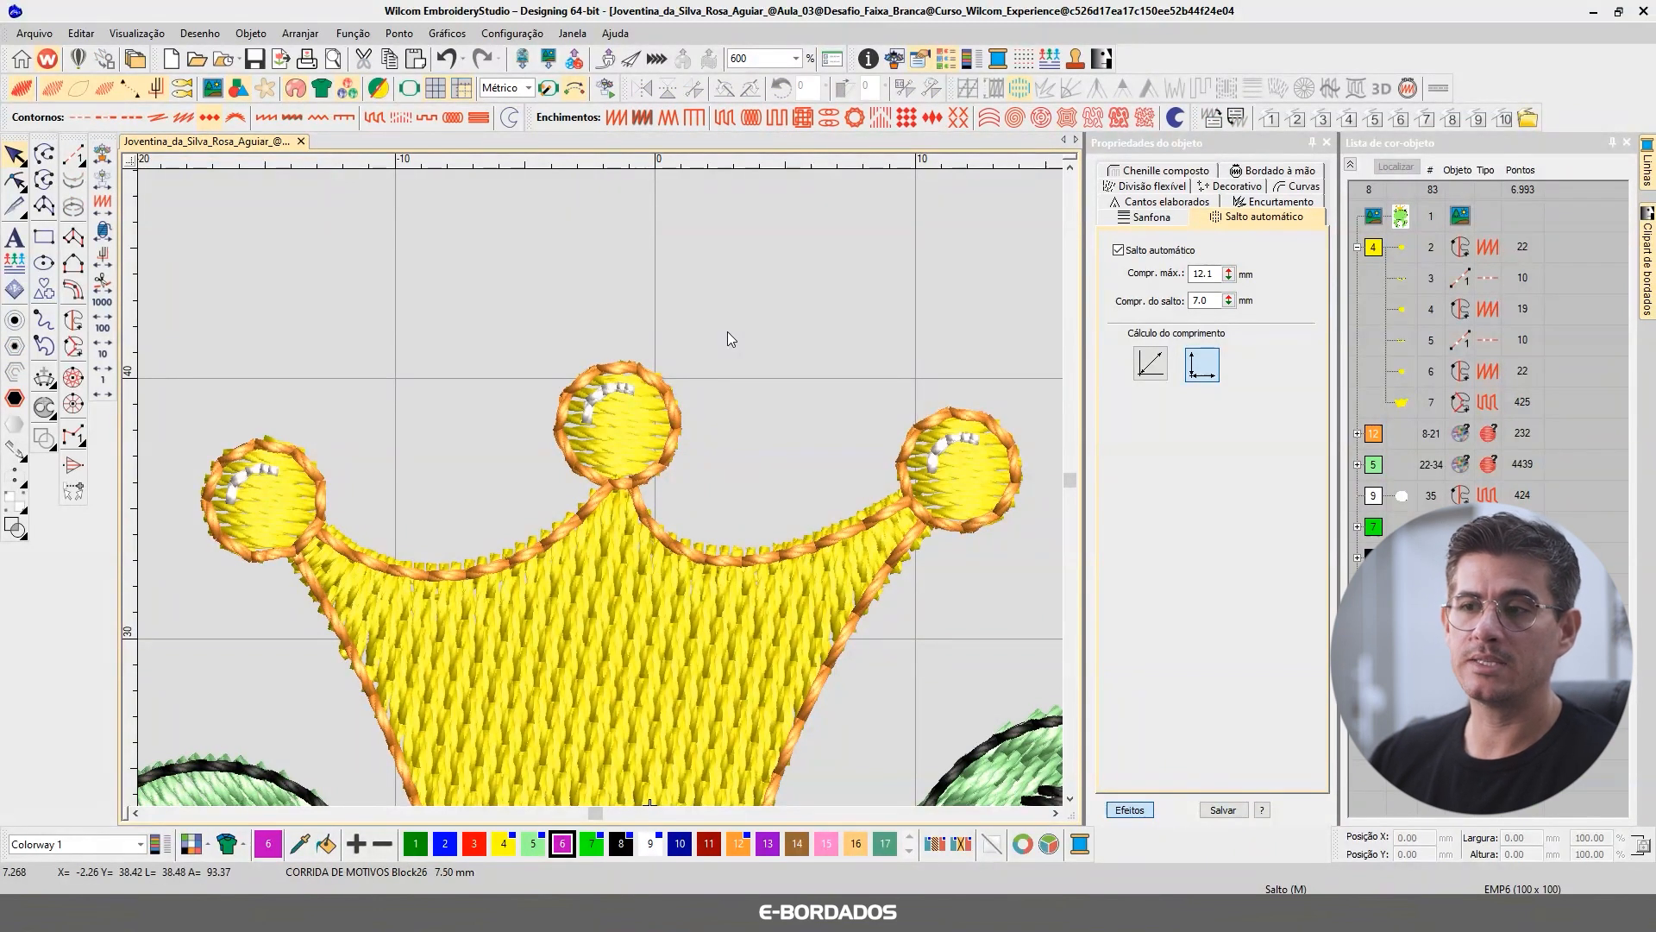
# Inspect the white manual highlights on the crown's balls up close and against the whole crown.
pyautogui.click(276, 473)
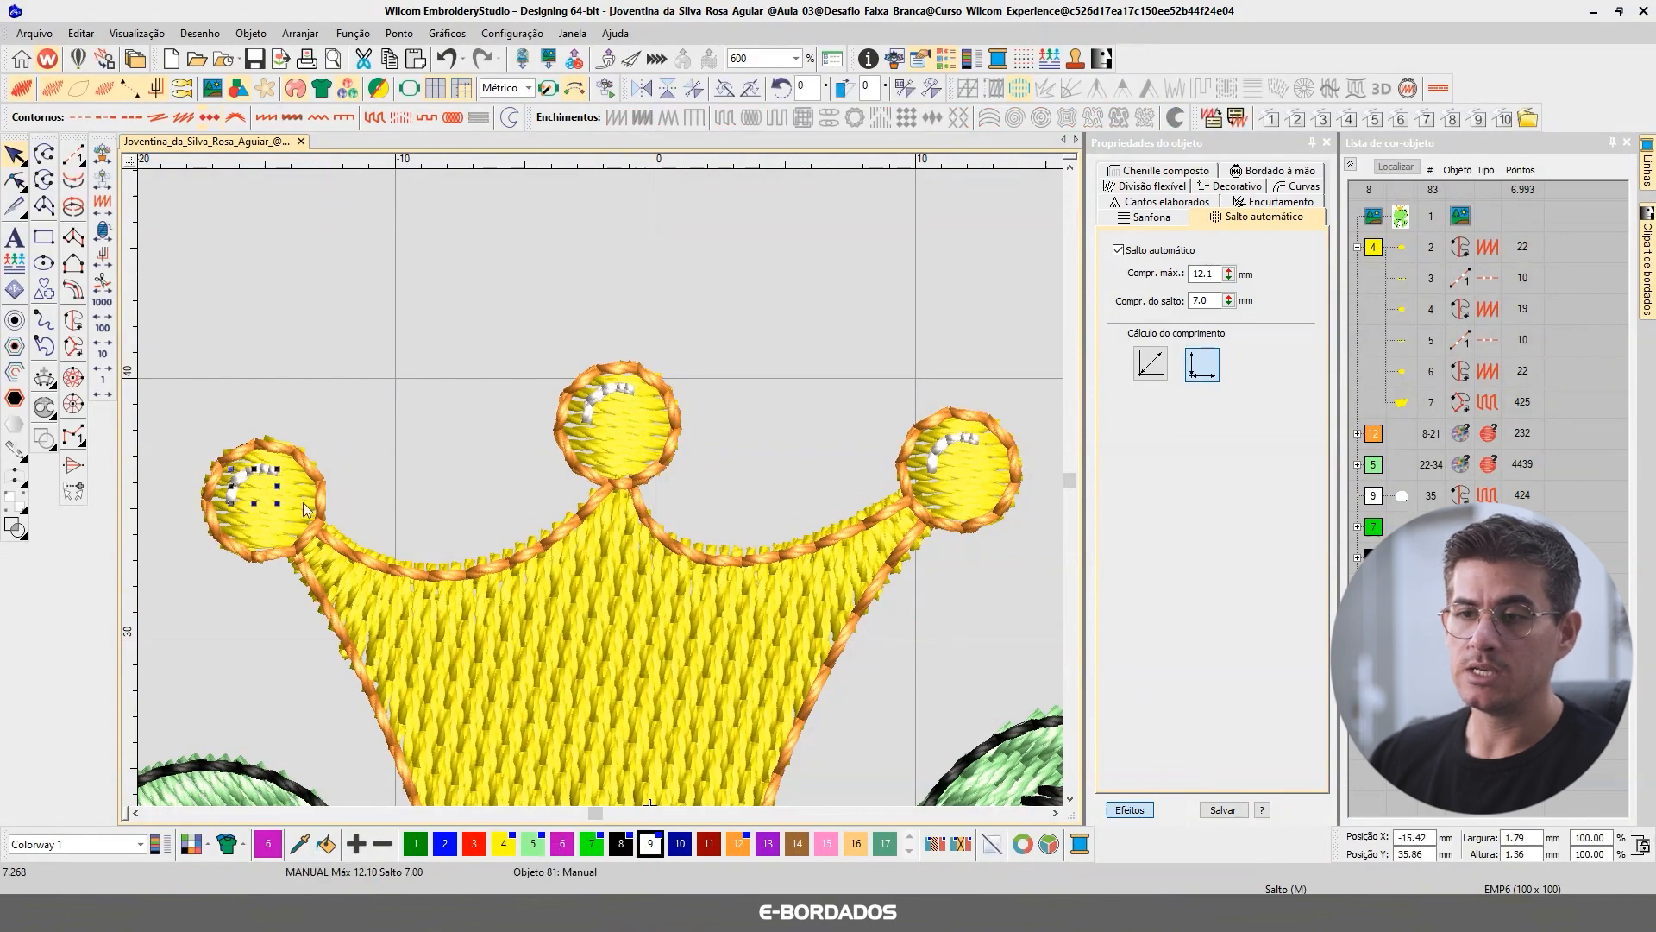
pyautogui.click(1023, 293)
pyautogui.scroll(-3, 661, 455)
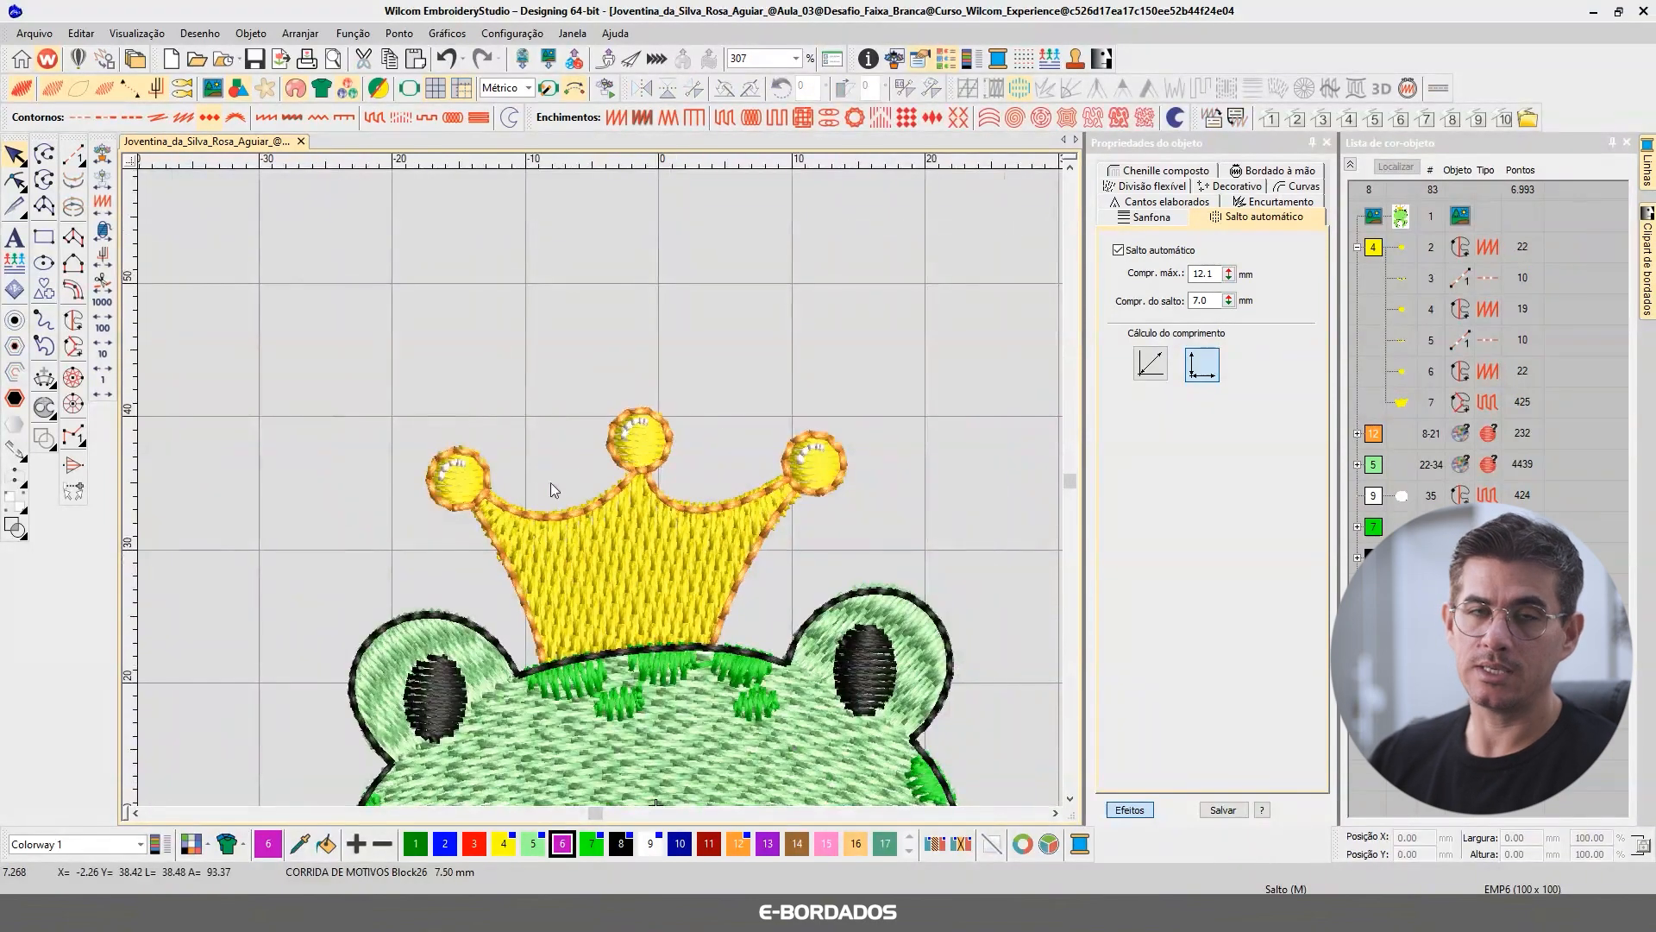
pyautogui.scroll(3, 602, 469)
pyautogui.scroll(-3, 600, 488)
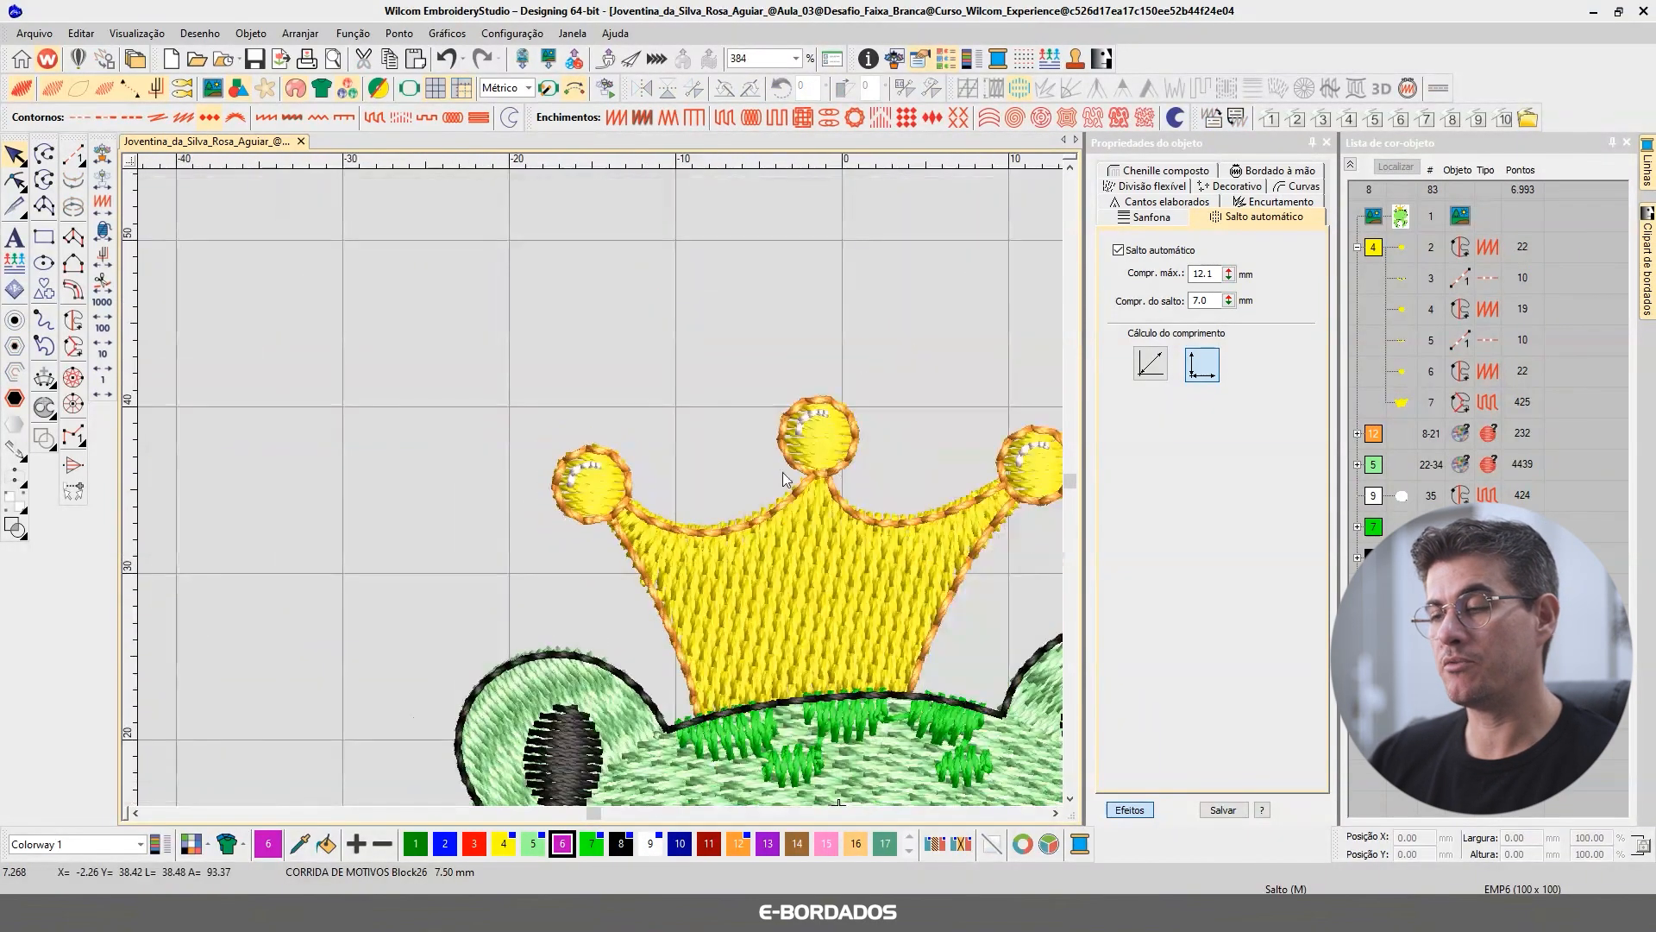
pyautogui.scroll(4, 511, 489)
pyautogui.click(488, 447)
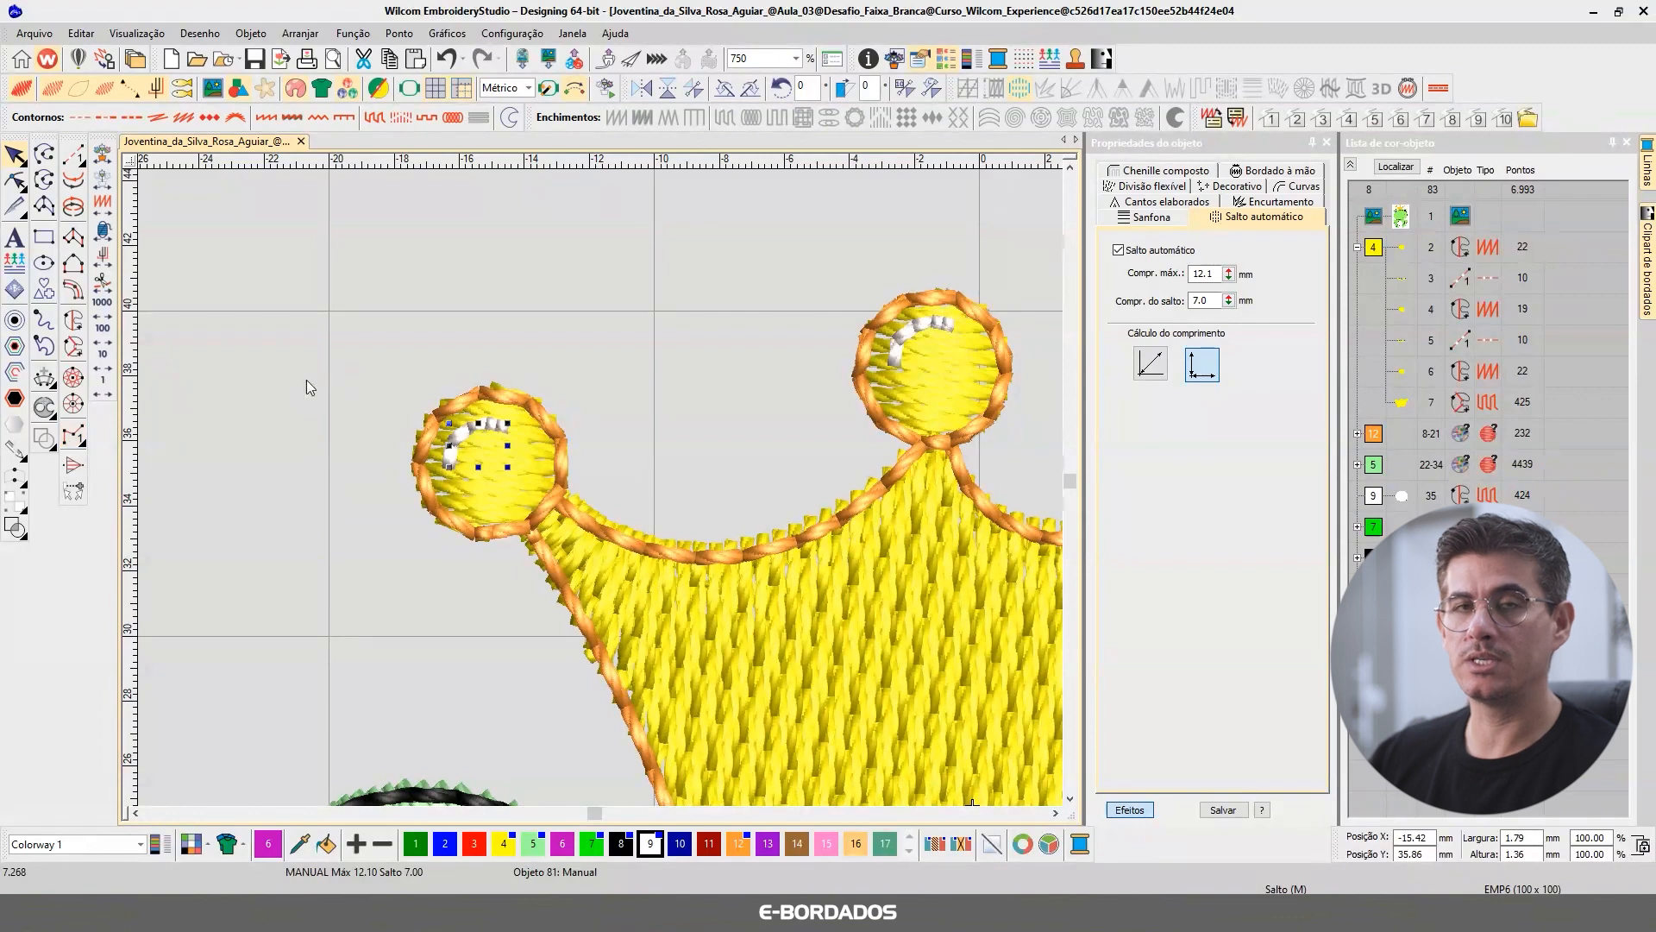
pyautogui.click(321, 415)
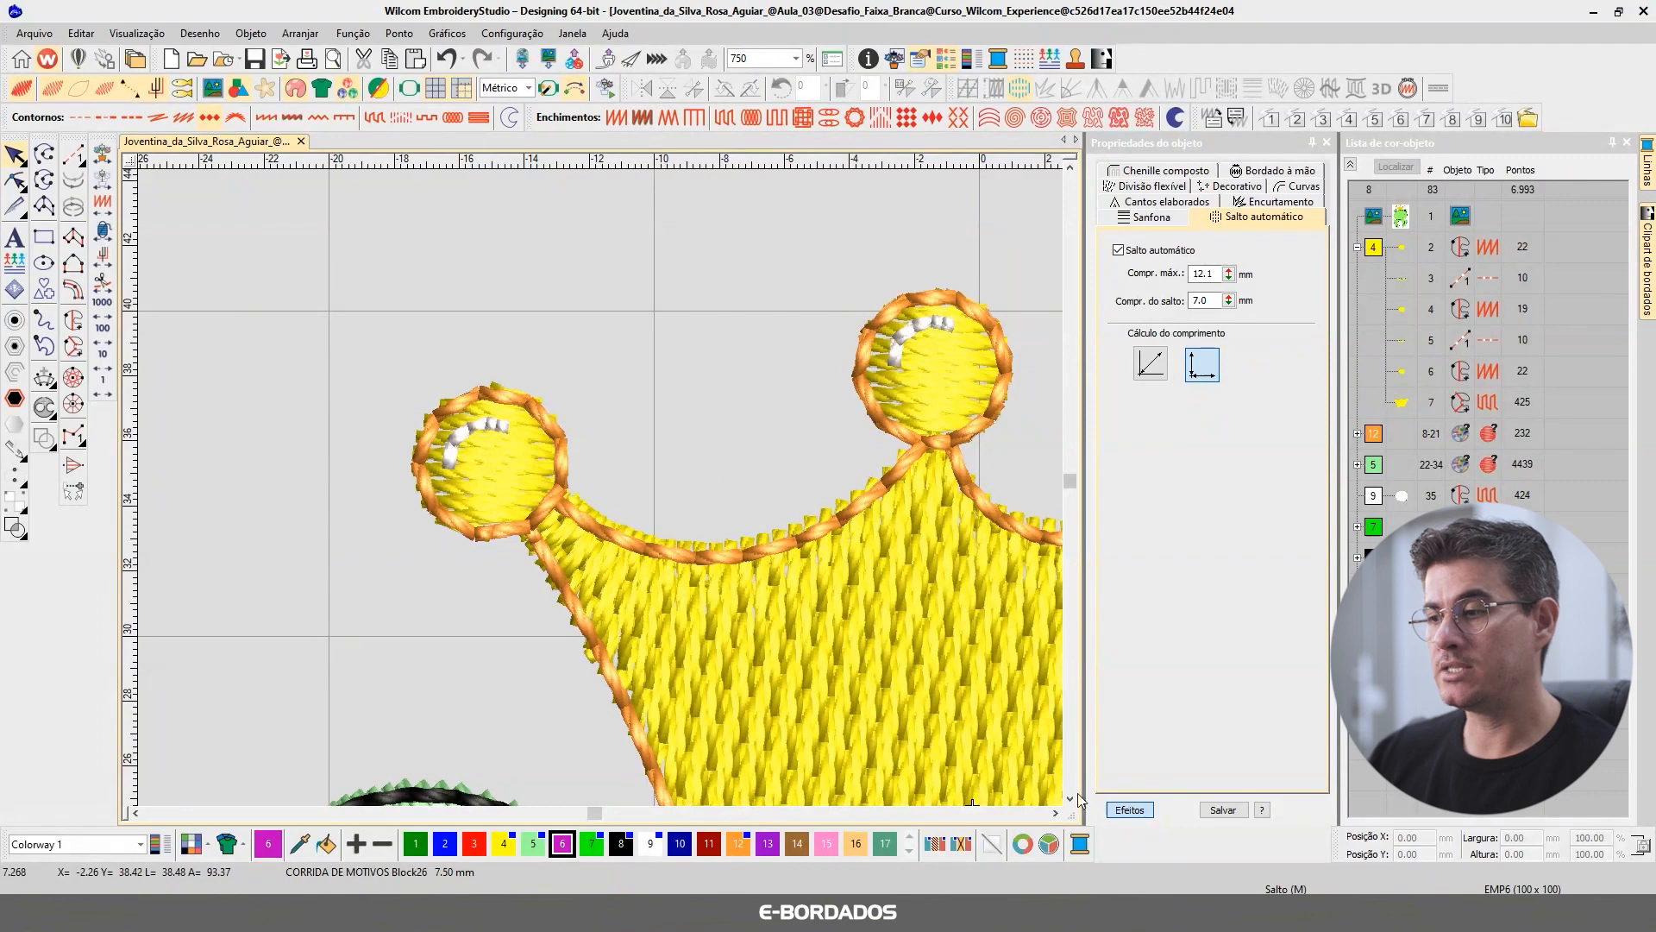
# Review the manual highlights from the crown's left ball across to the right one, ending with the whole frog in view.
pyautogui.click(1056, 813)
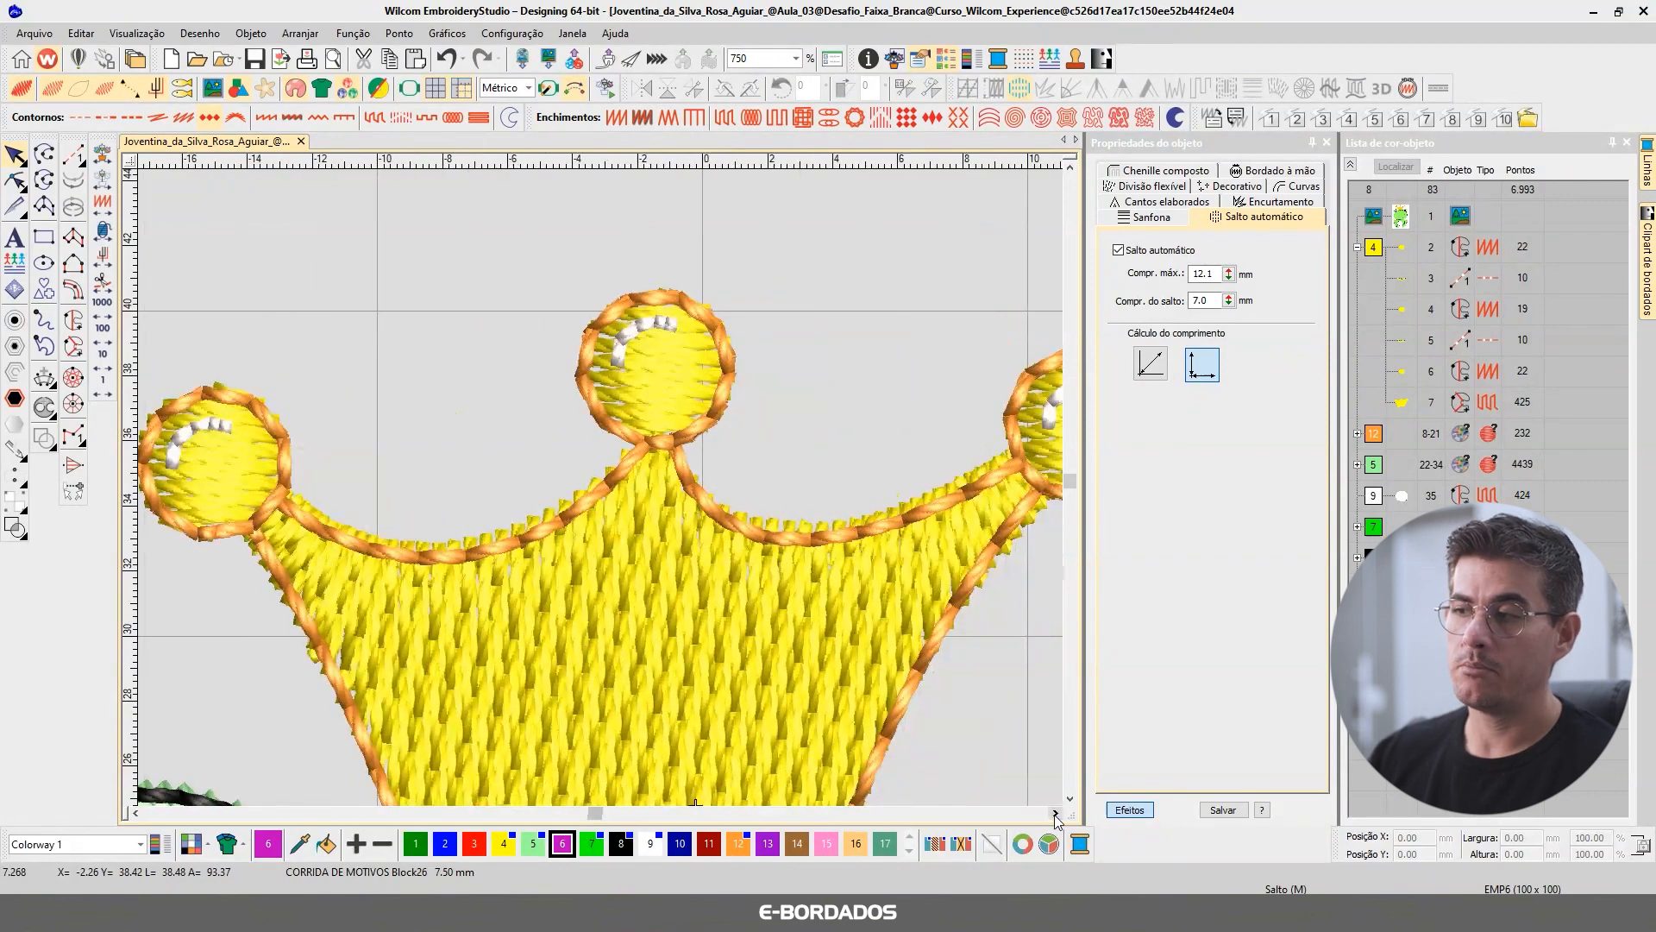
pyautogui.click(1056, 812)
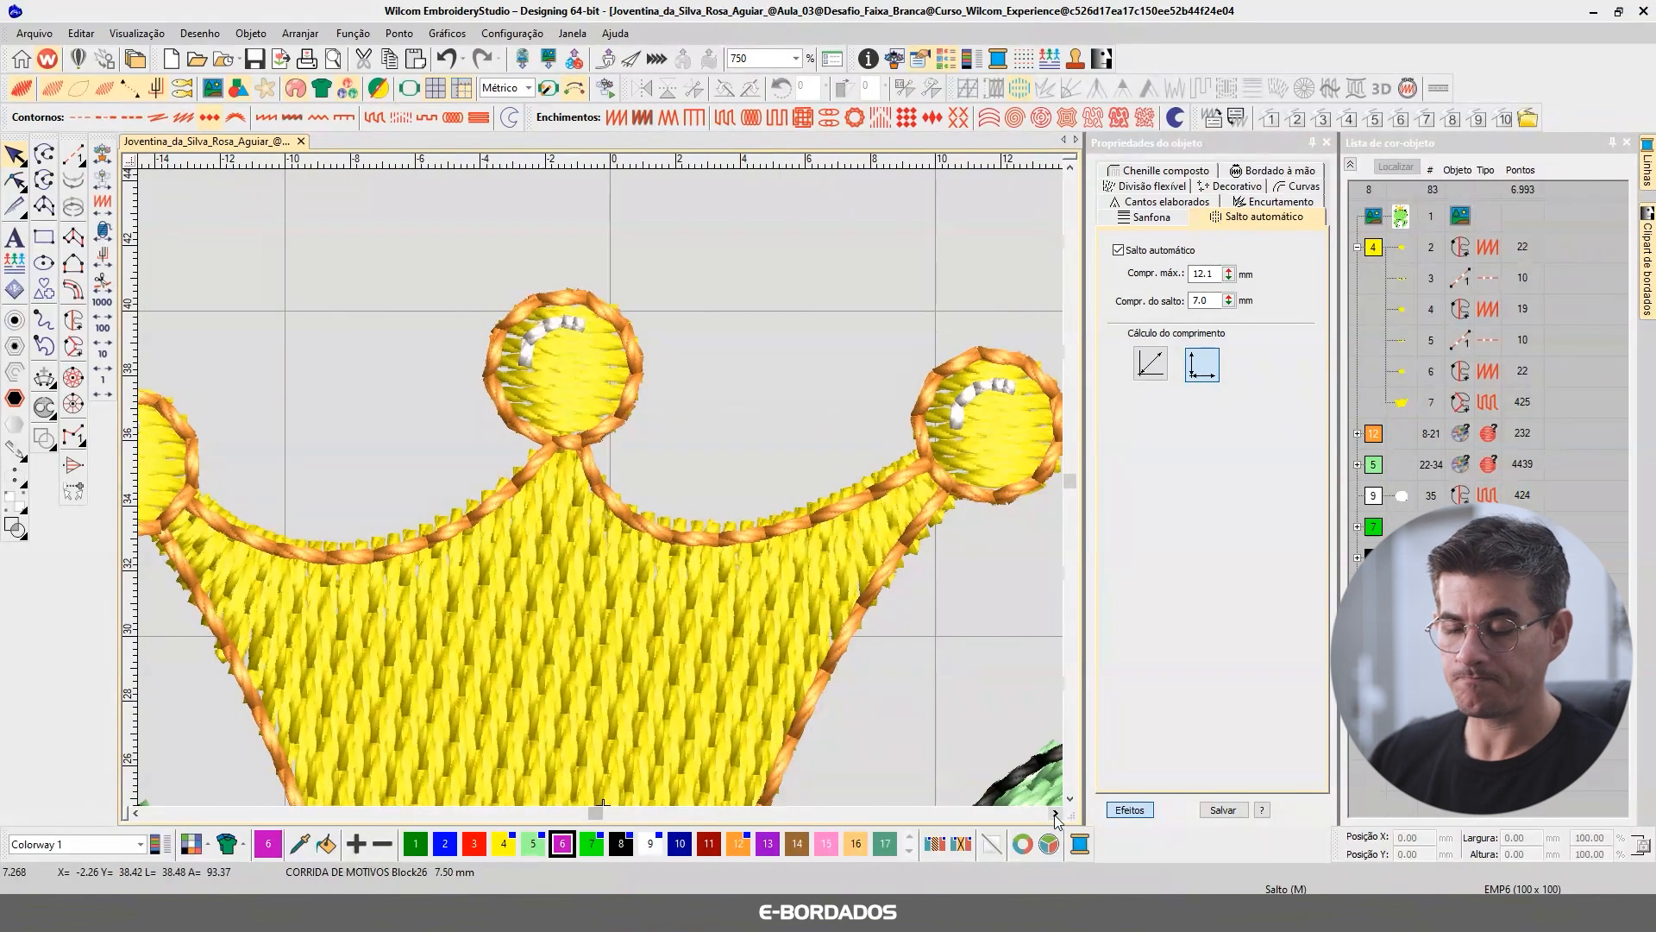
pyautogui.press('0')
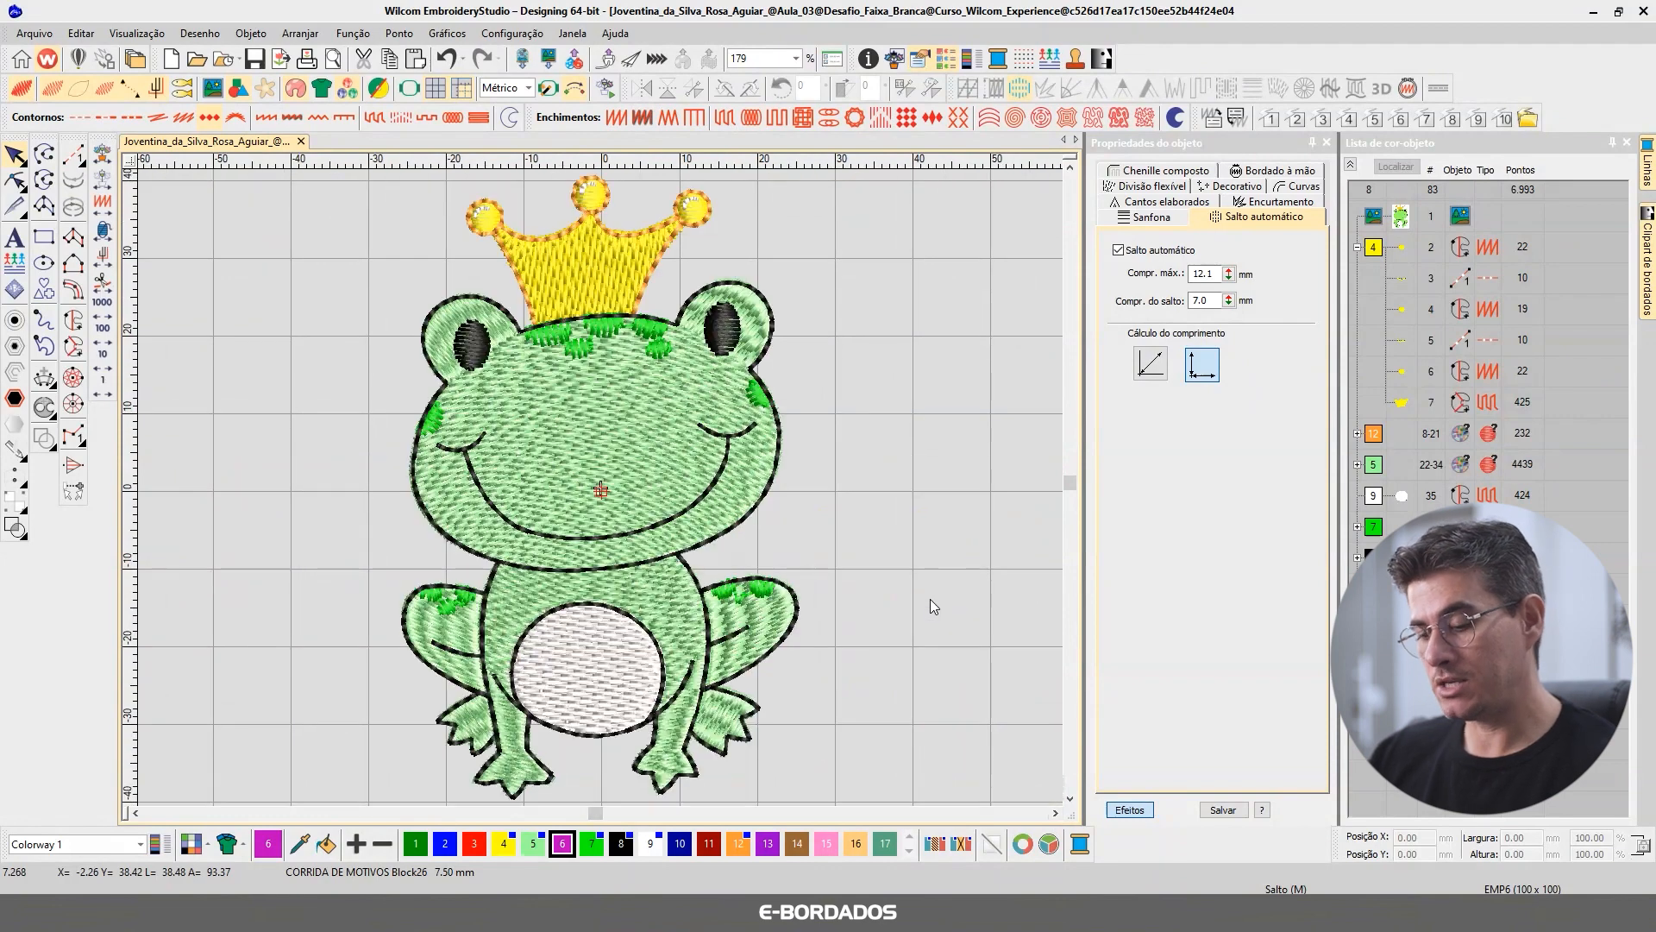
# Collapse the colour-object list to its colour blocks and compare the whole frog in realistic and plain stitch views, checking connectors and trims.
pyautogui.press('t')
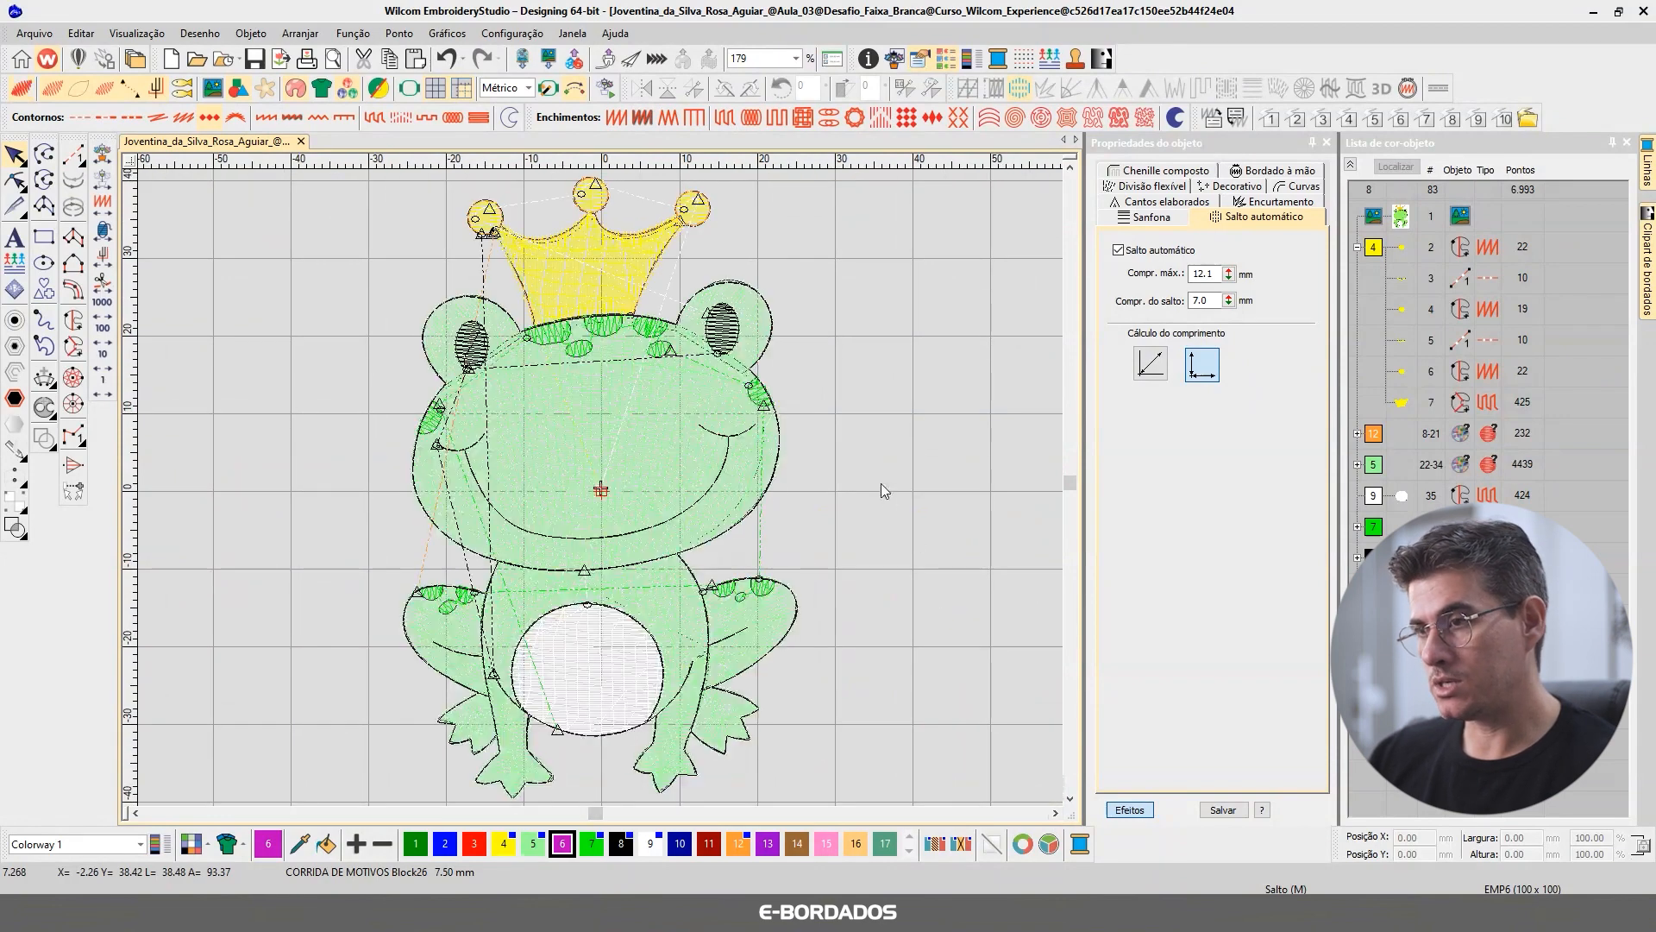
pyautogui.click(1351, 164)
pyautogui.press('t')
pyautogui.press('t')
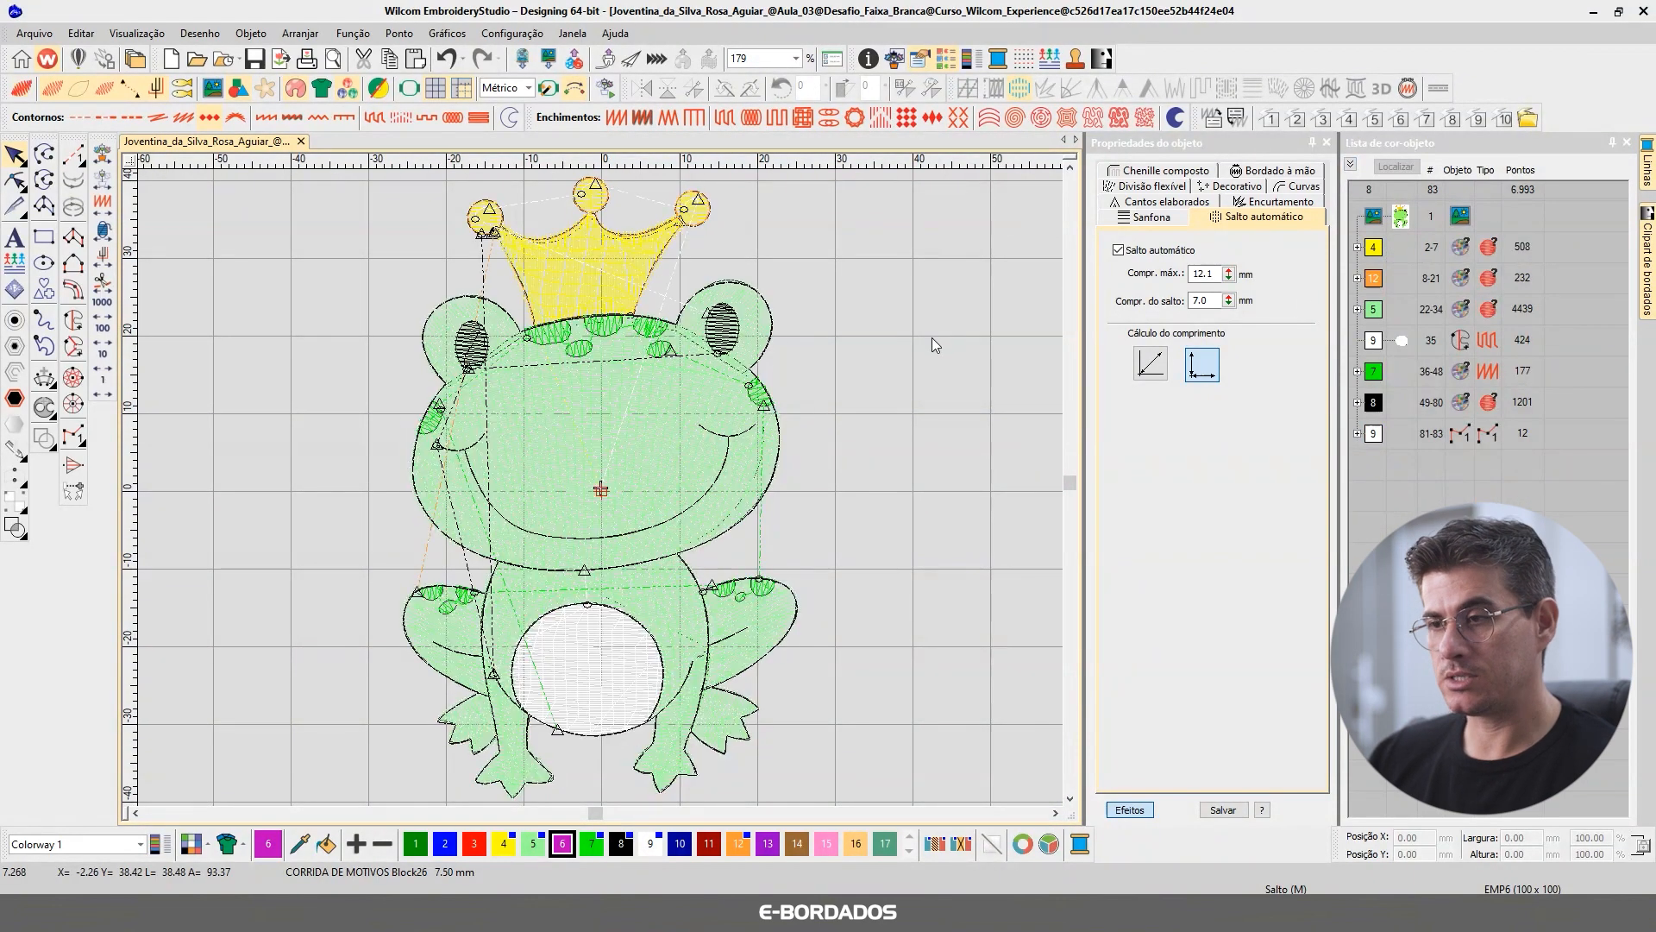
pyautogui.press('t')
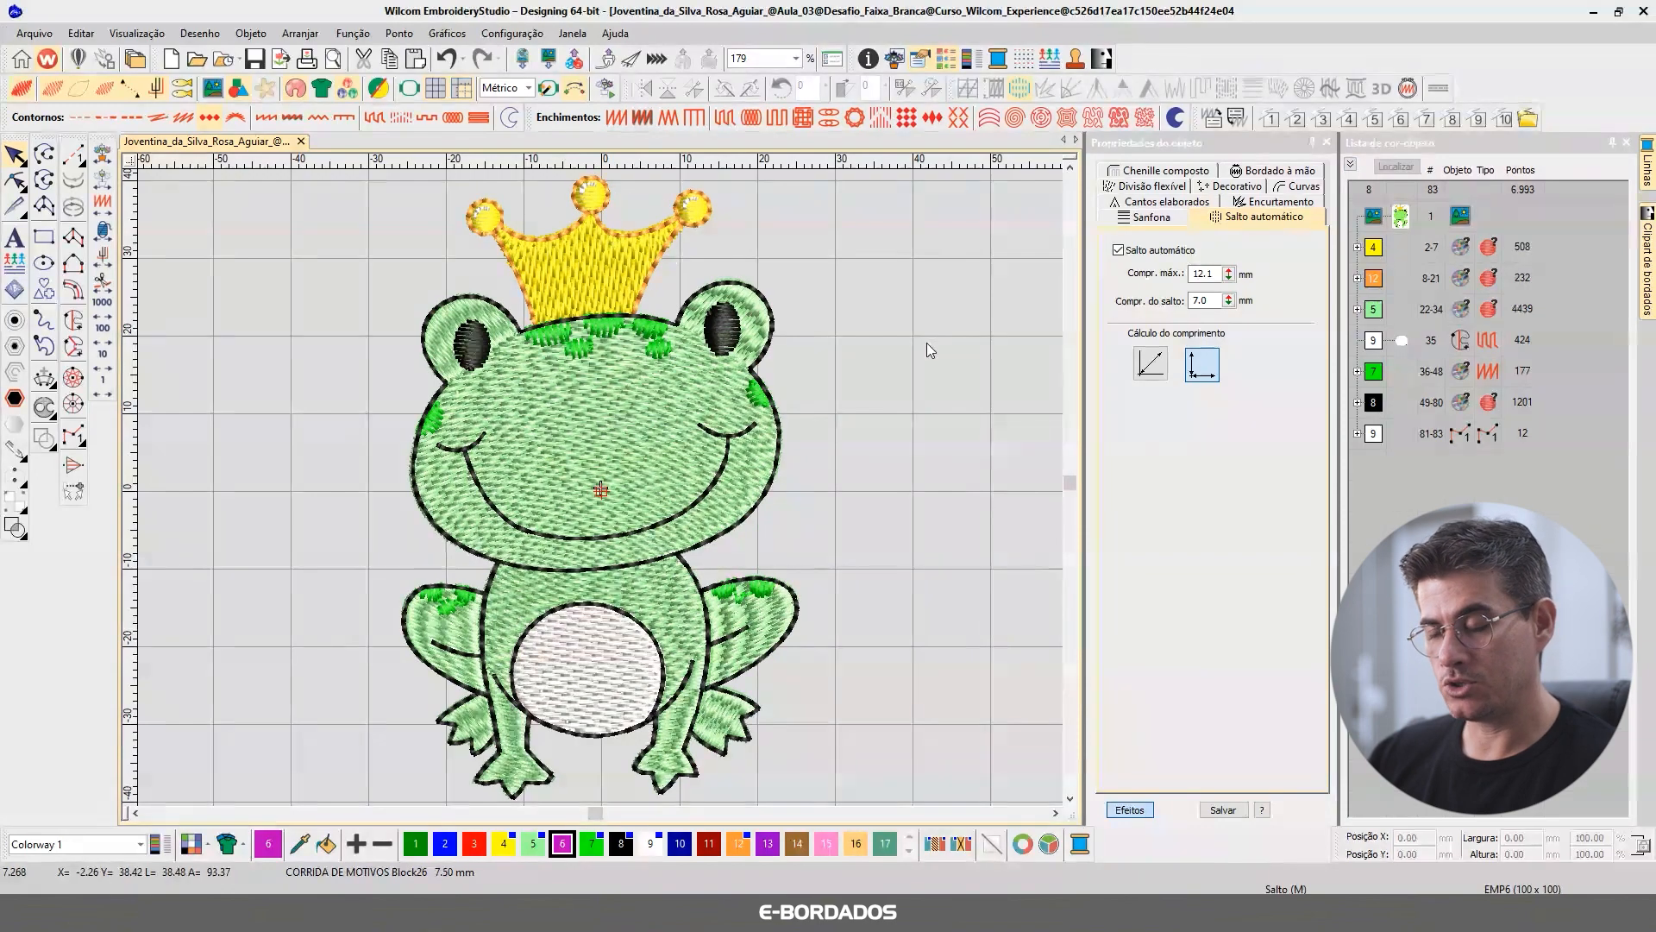
pyautogui.press('t')
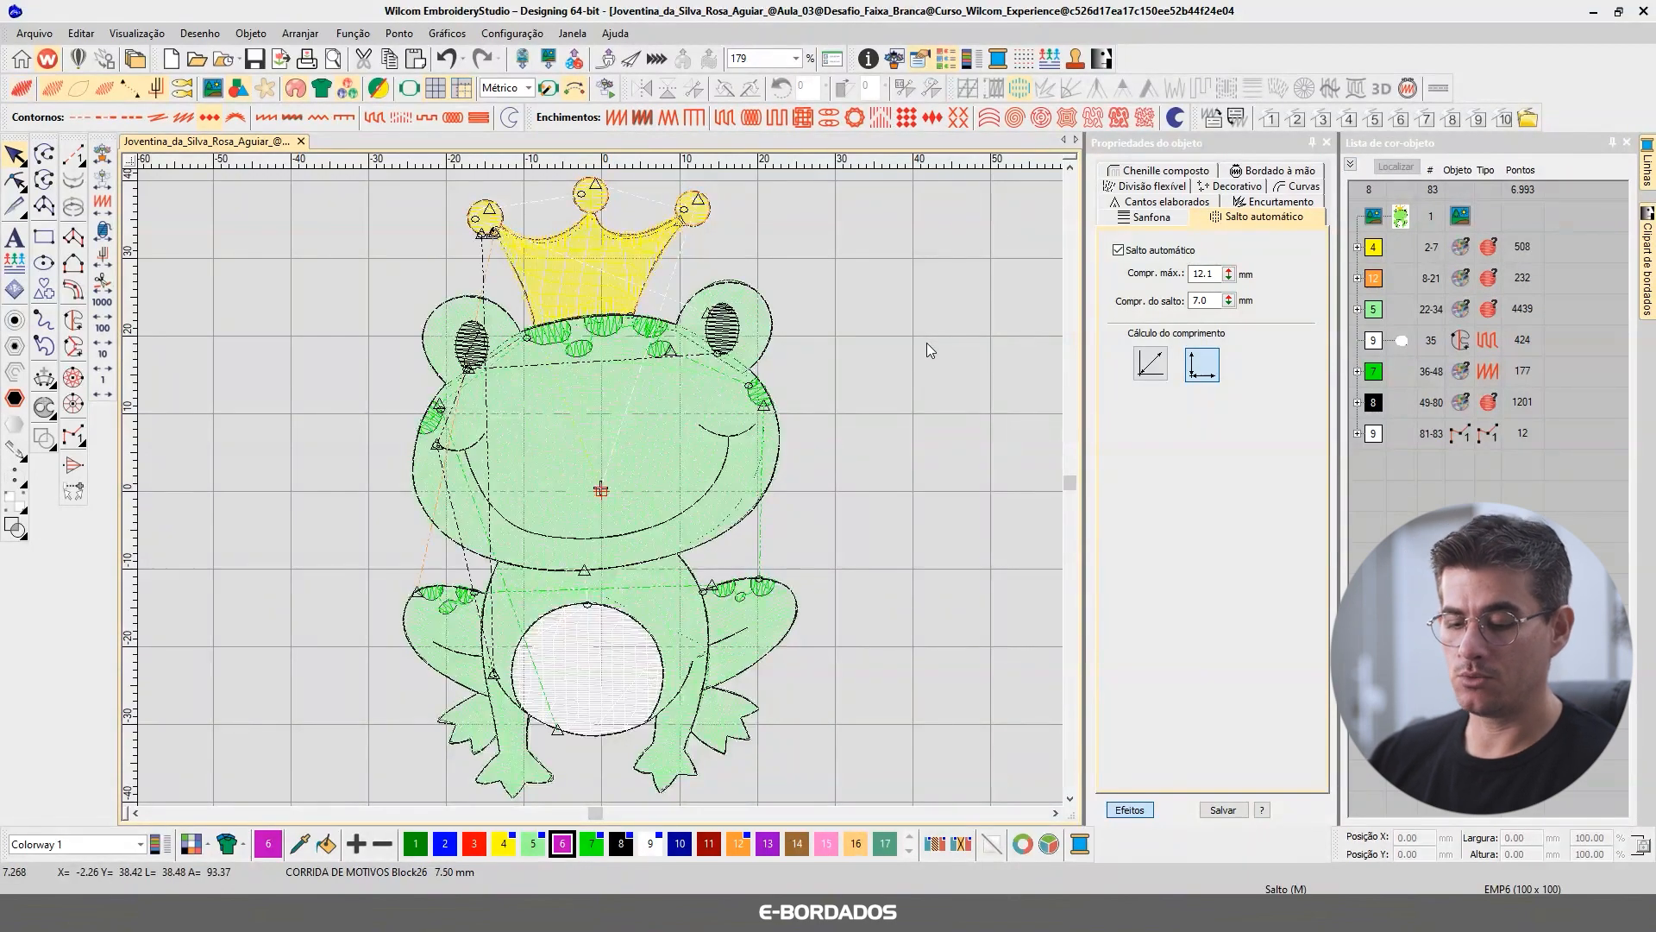
pyautogui.press('t')
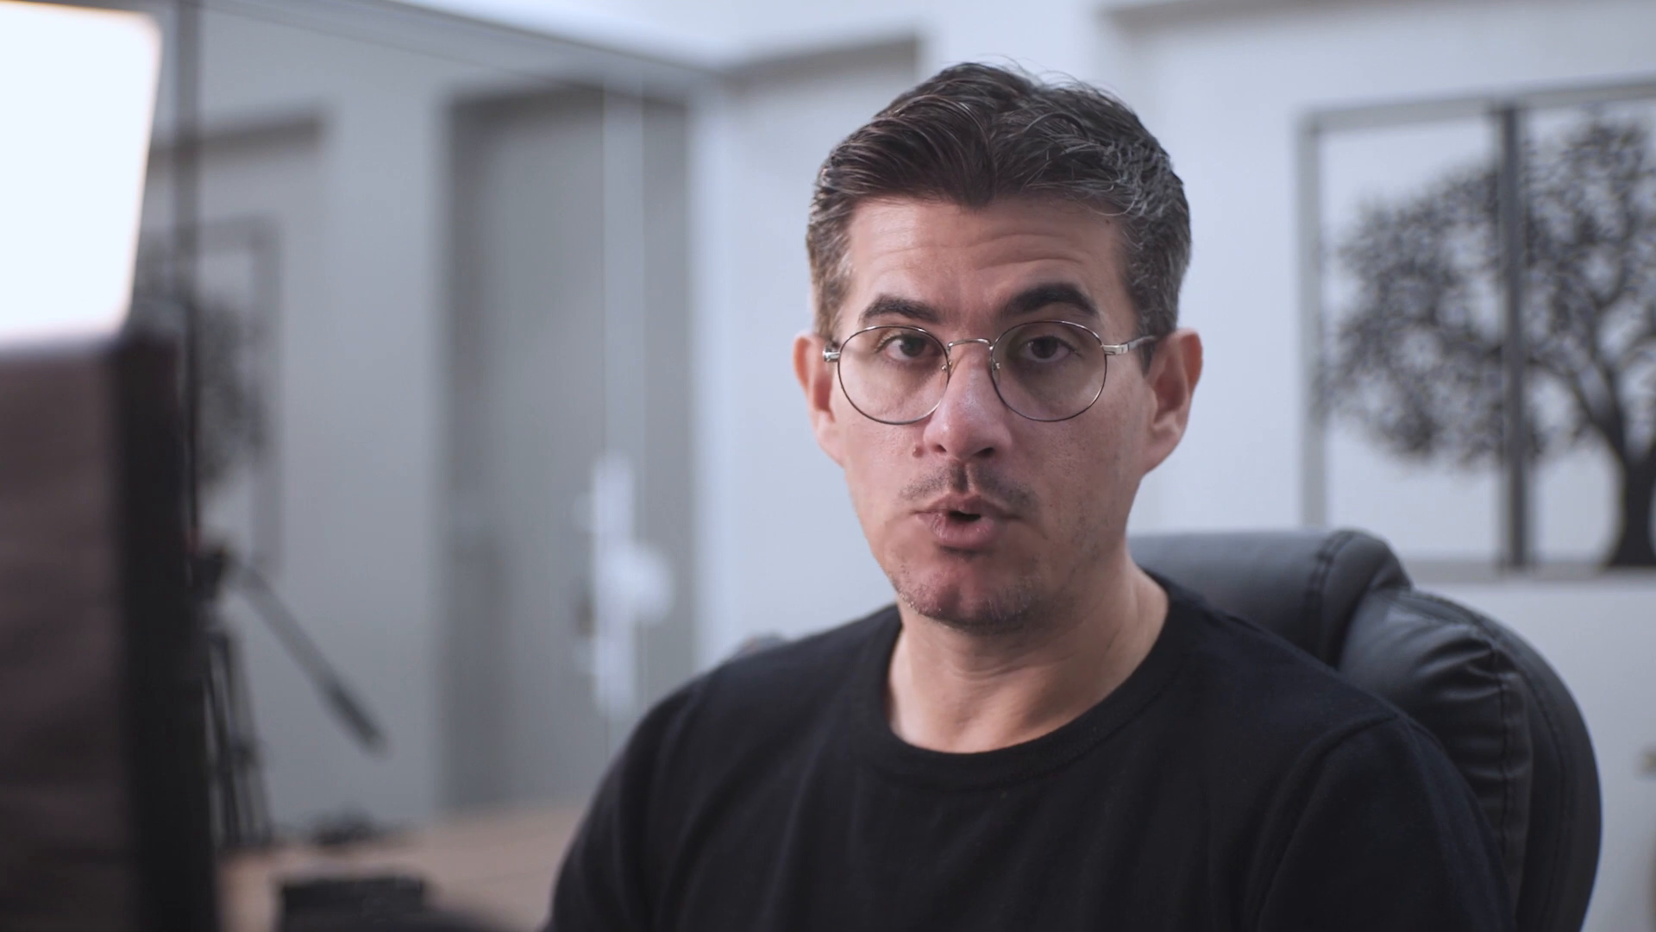